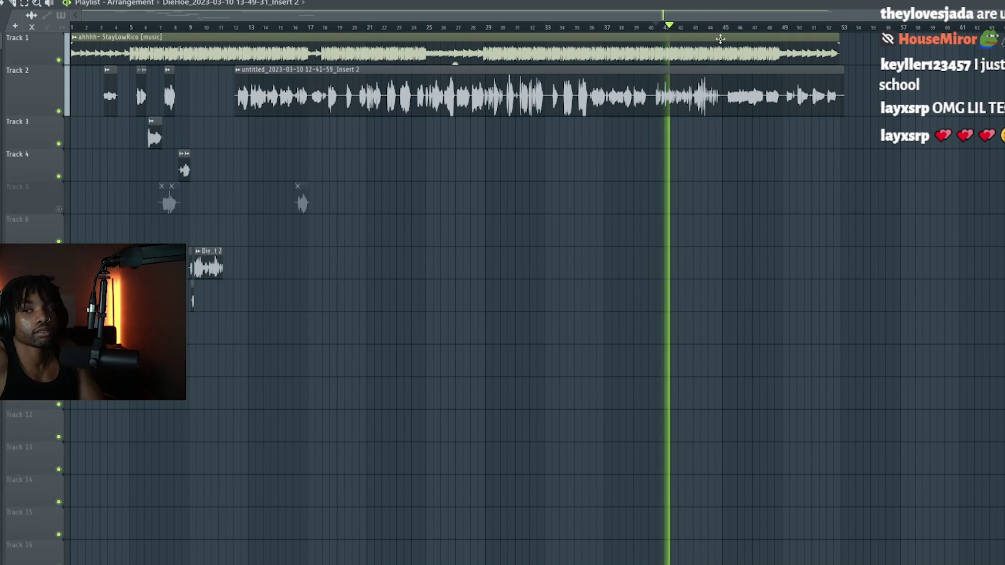
Stop playback and look over the vocal clips across the playlist tracks.
key(space)
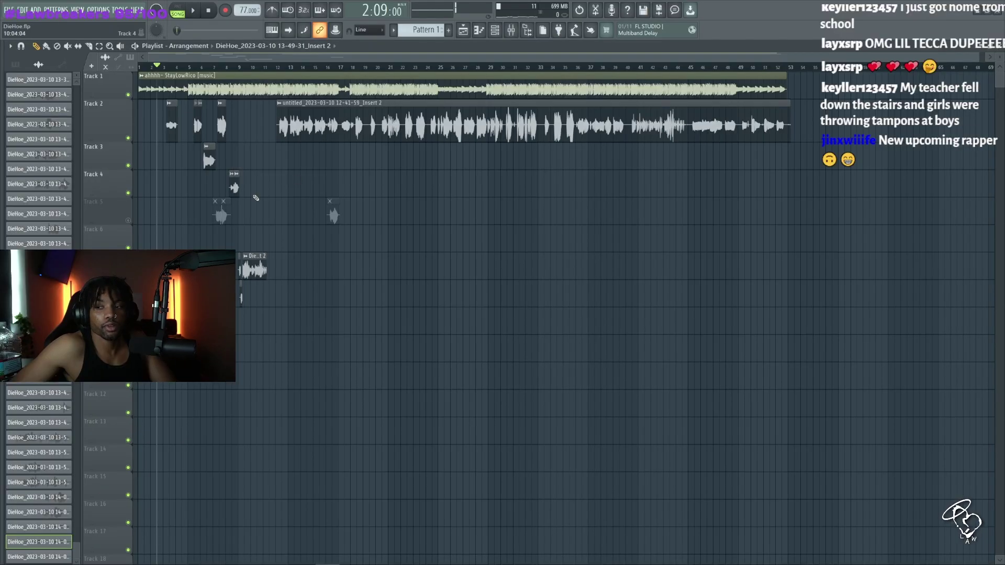
ctrl+scroll(110, 111, up, 5)
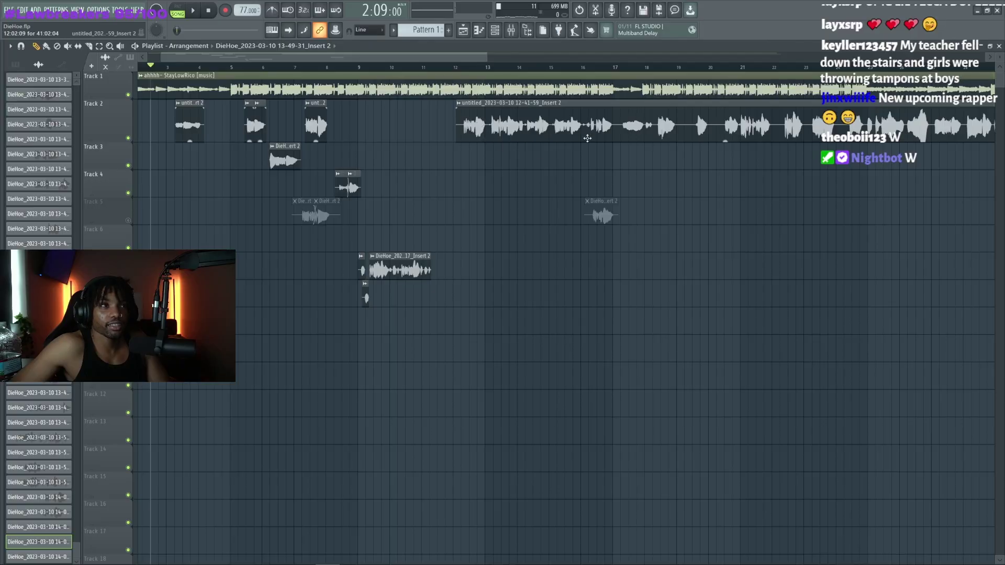
scroll(608, 161, down, 5)
scroll(696, 240, up, 5)
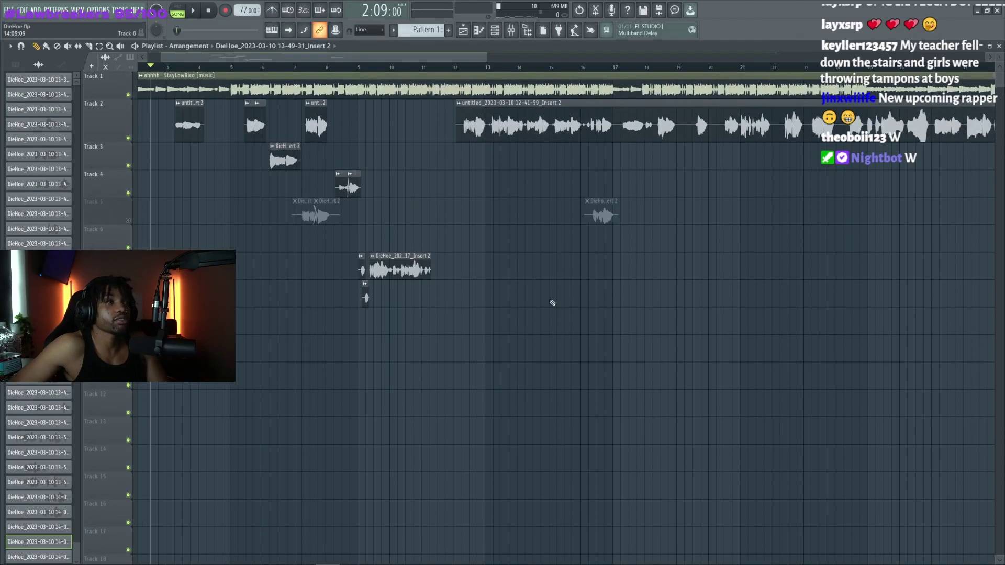
scroll(254, 218, down, 2)
ctrl+scroll(208, 172, down, 3)
ctrl+scroll(193, 186, up, 4)
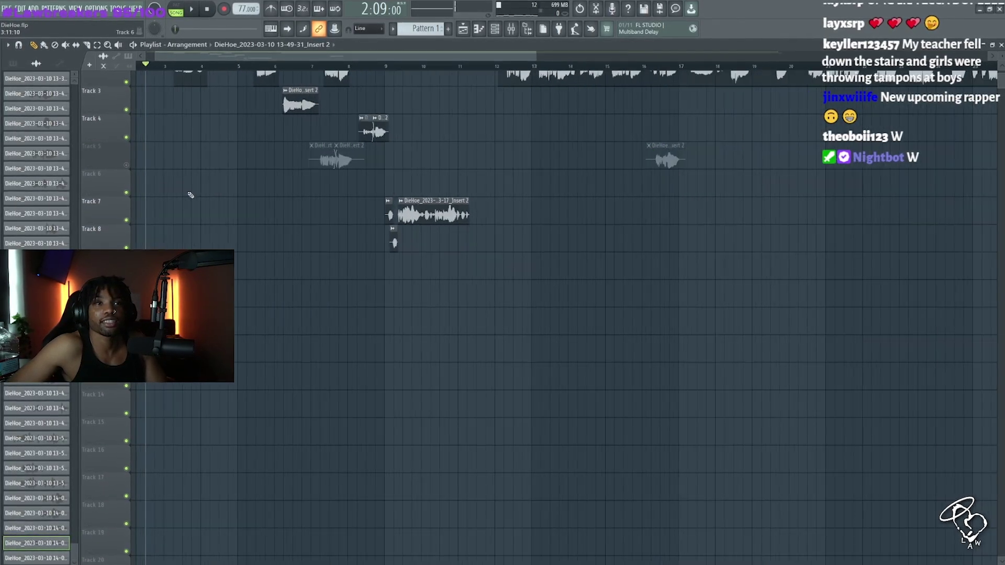
ctrl+scroll(191, 195, down, 3)
scroll(178, 173, up, 2)
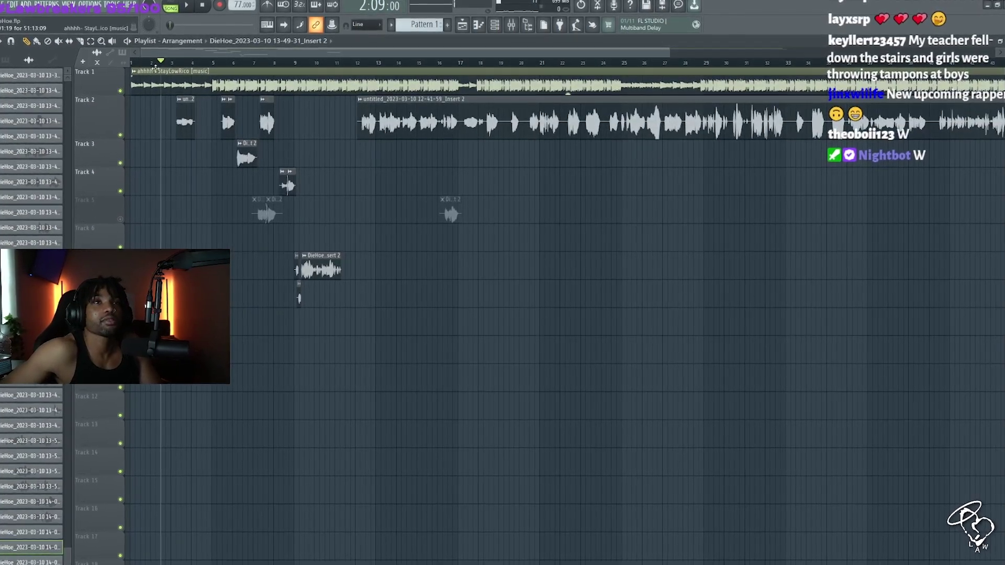
Play the song from between bars 2 and 3, auditioning the Track 5 vocals with Track 2 muted.
click(129, 63)
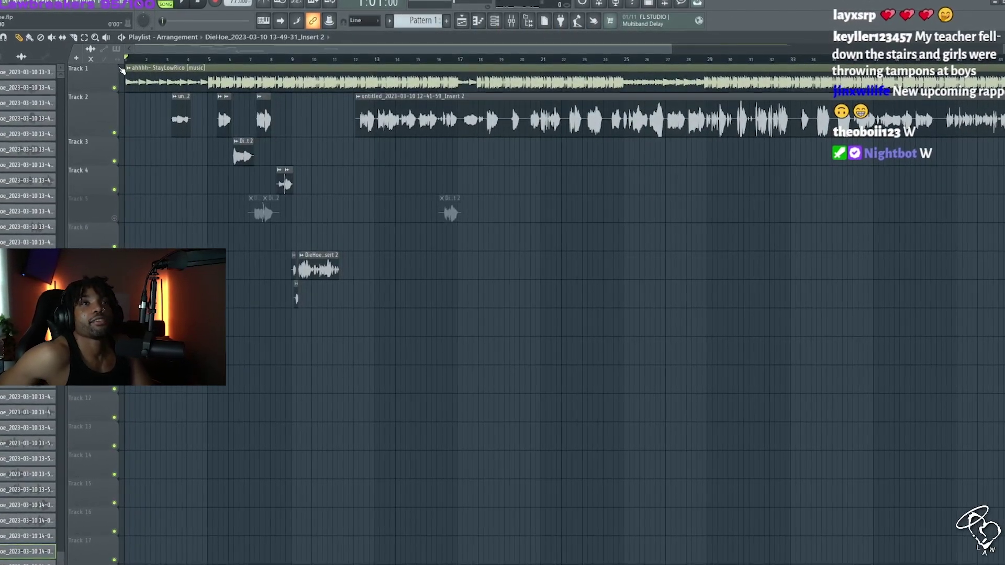
click(161, 59)
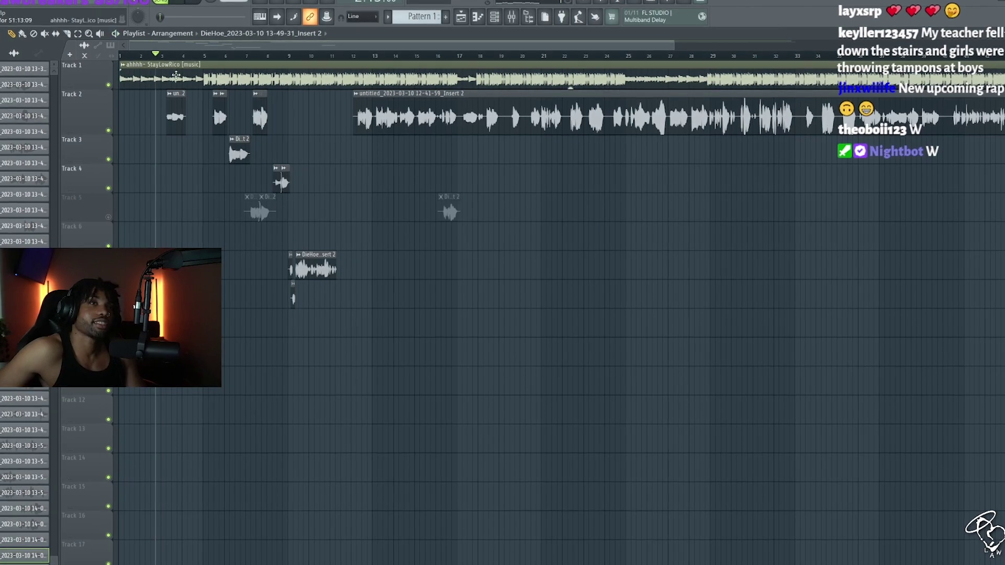
key(space)
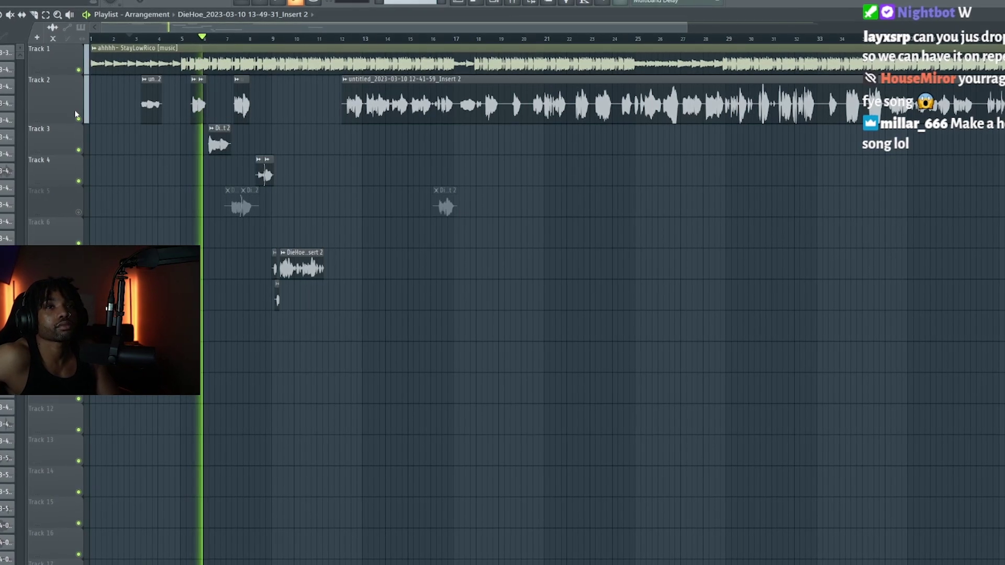
click(74, 212)
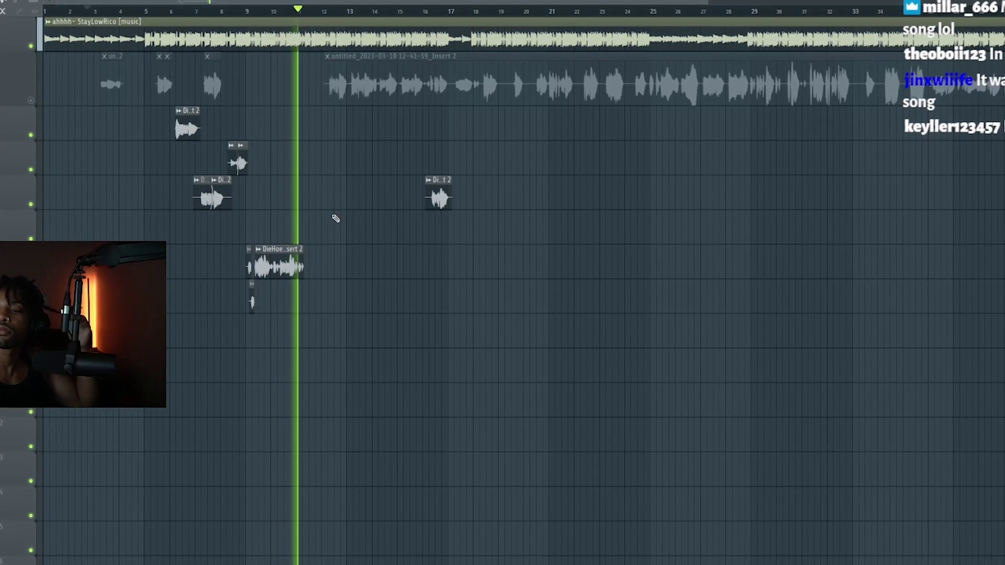
key(space)
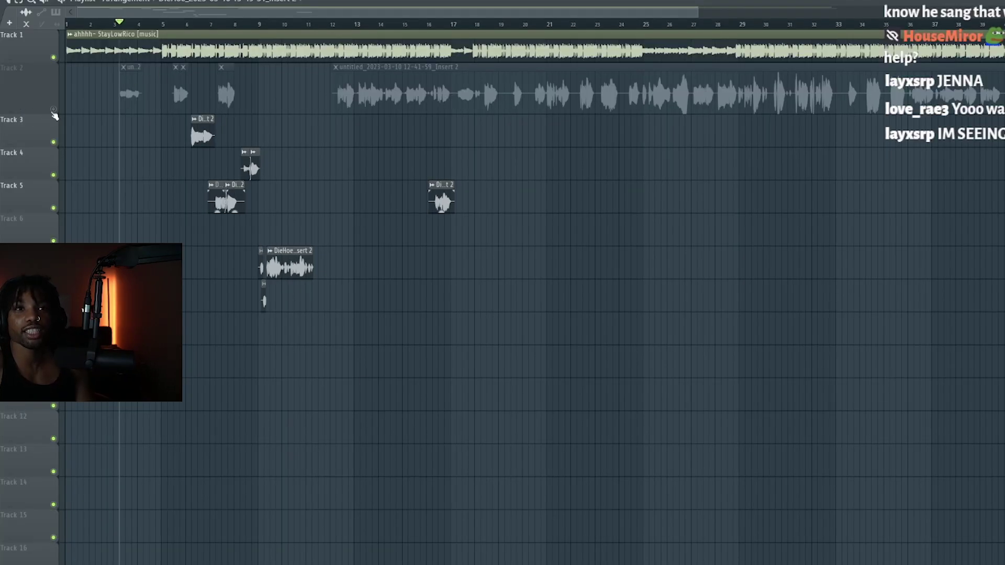
Mute Track 5, turn Track 2 back on and place the playhead in bar 6.
click(53, 110)
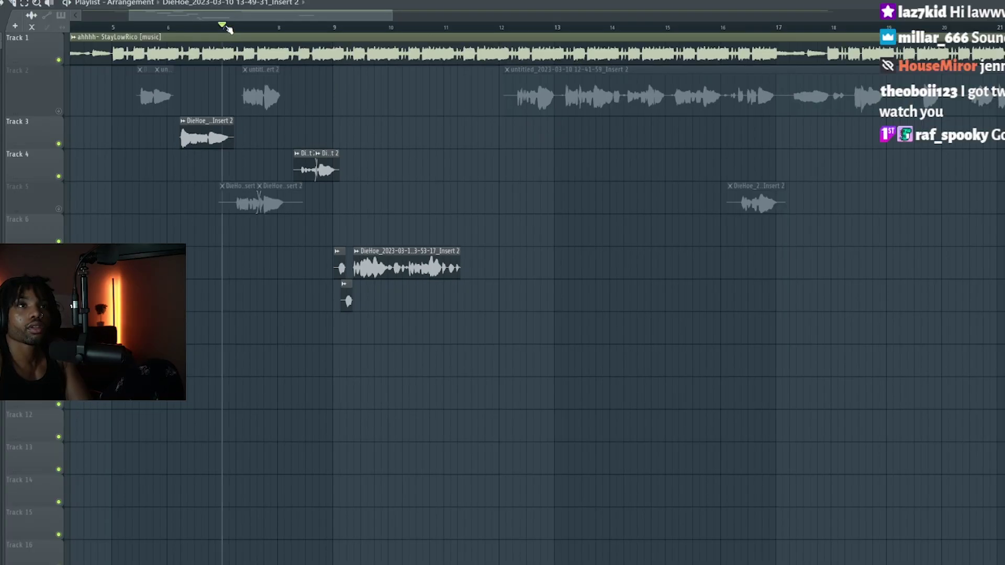
click(255, 67)
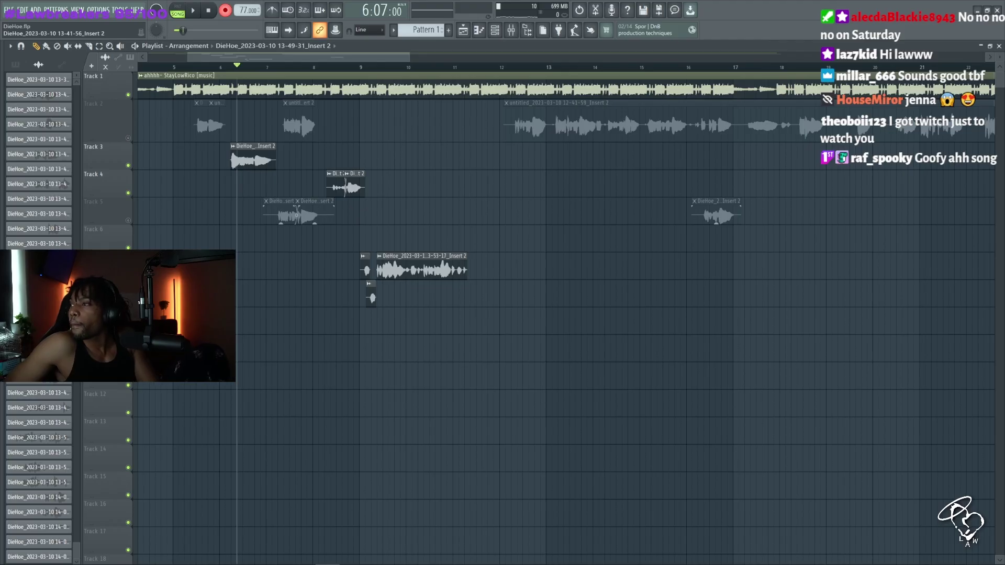
click(309, 119)
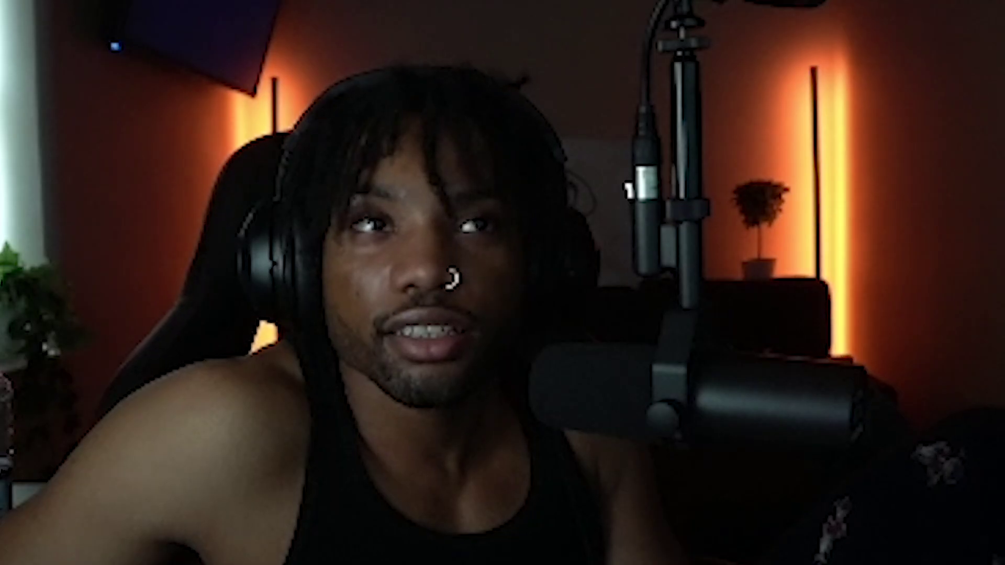
Try recording a vocal take on Track 6 from bar 5 and discard the take.
click(126, 26)
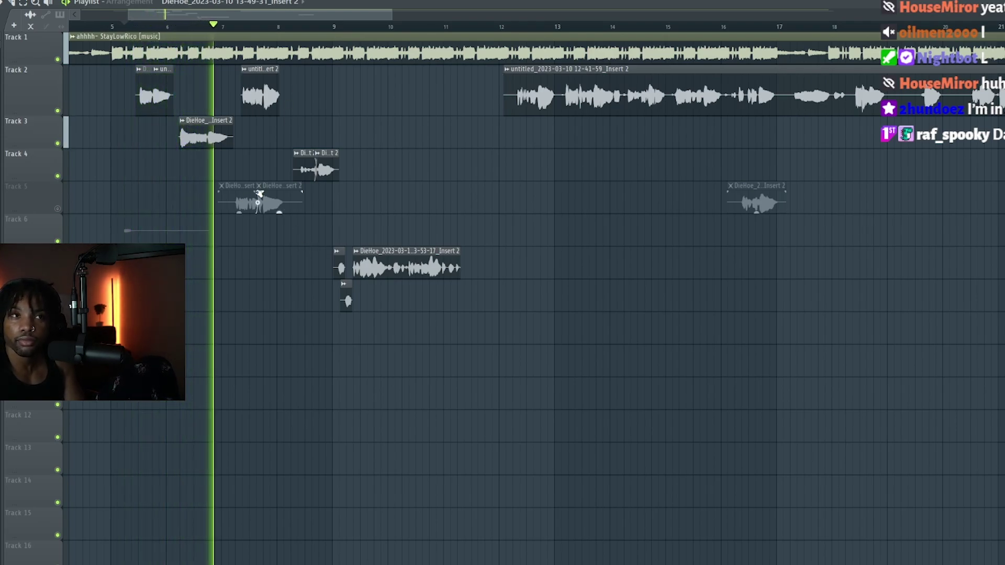
key(space)
right_click(155, 220)
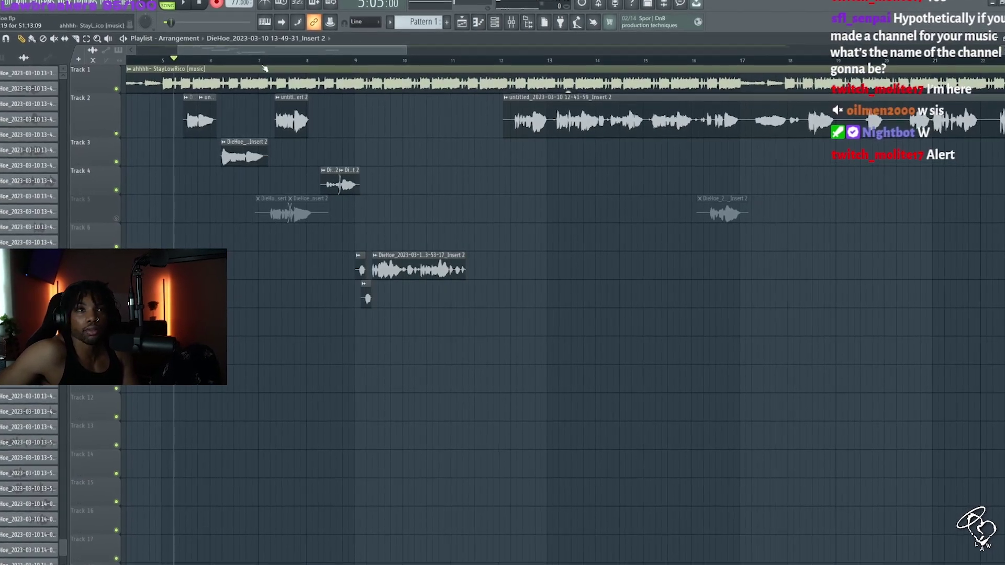
Remove the Track 2 vocal clip in bar 7 and record a replacement take on Track 6.
click(178, 61)
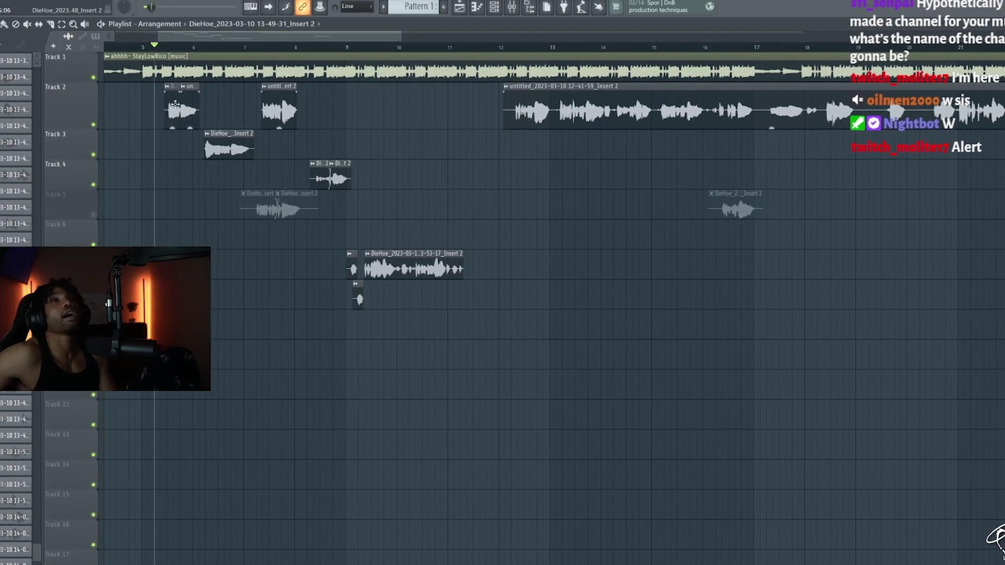
key(space)
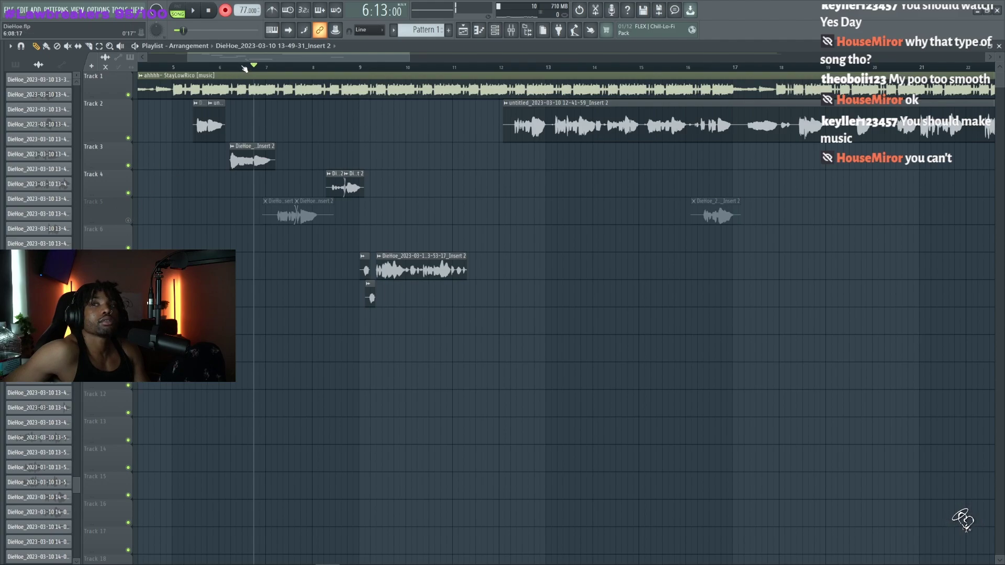
key(space)
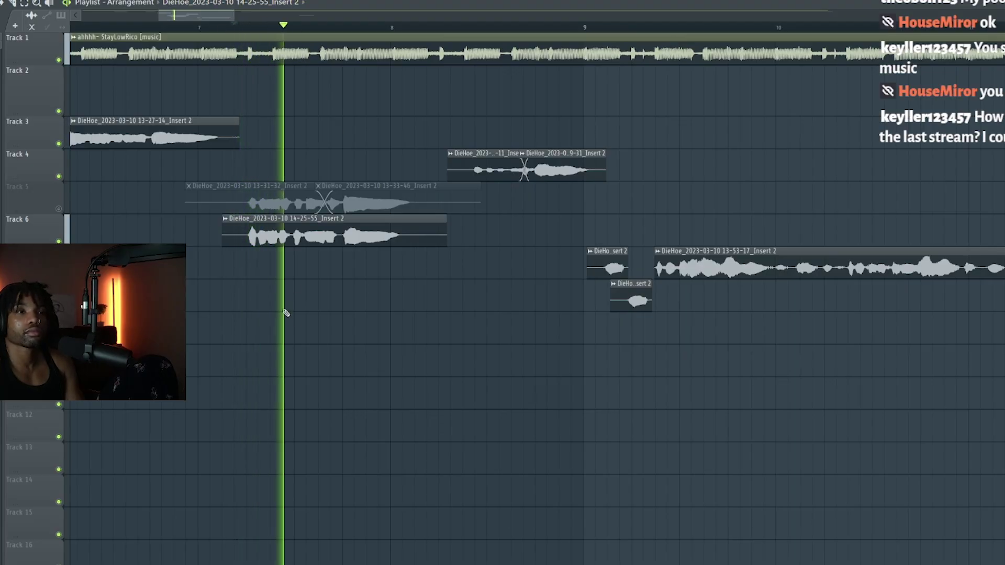
Play back the new Track 6 take from 6:13:00 and discard the take.
scroll(286, 313, down, 3)
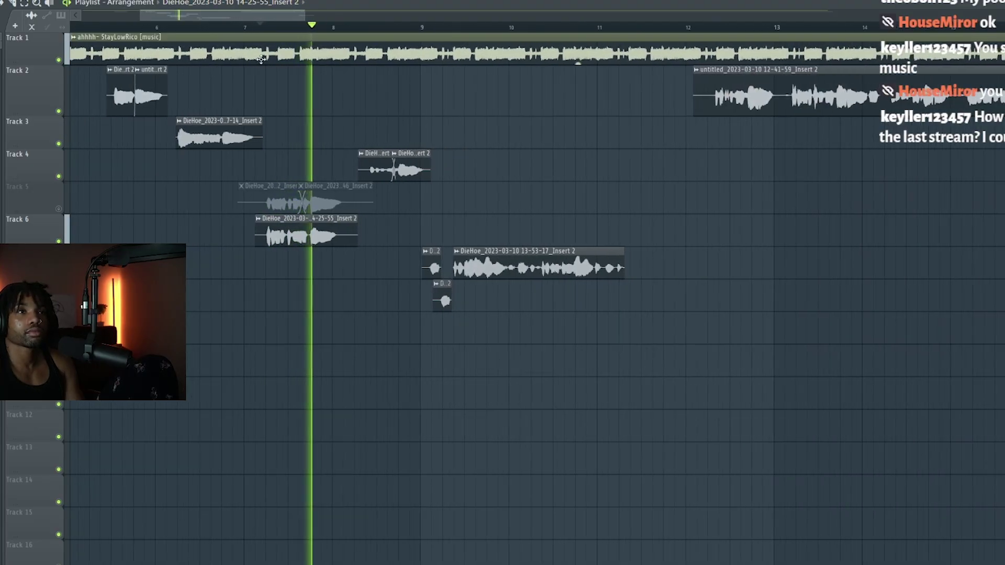
key(space)
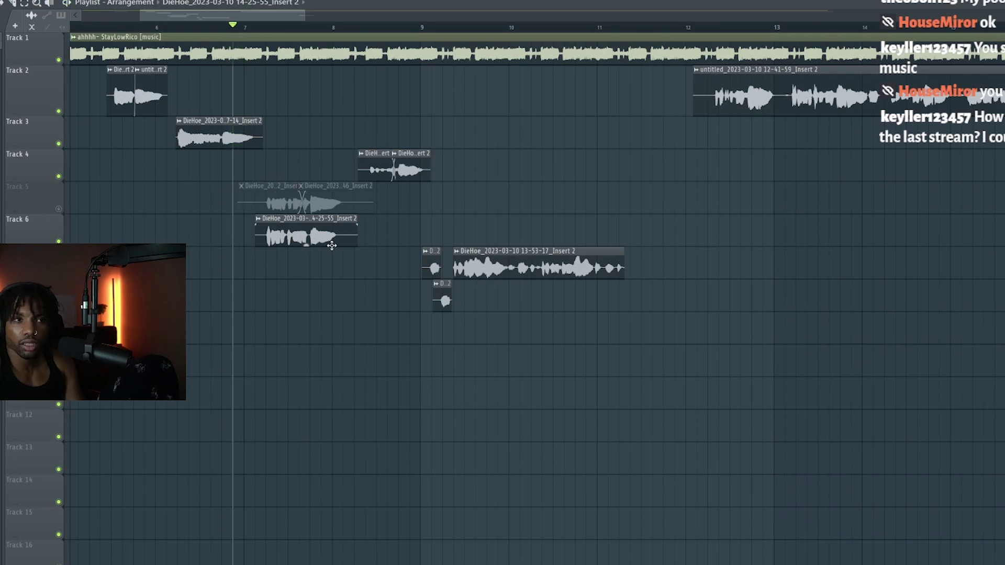
key(space)
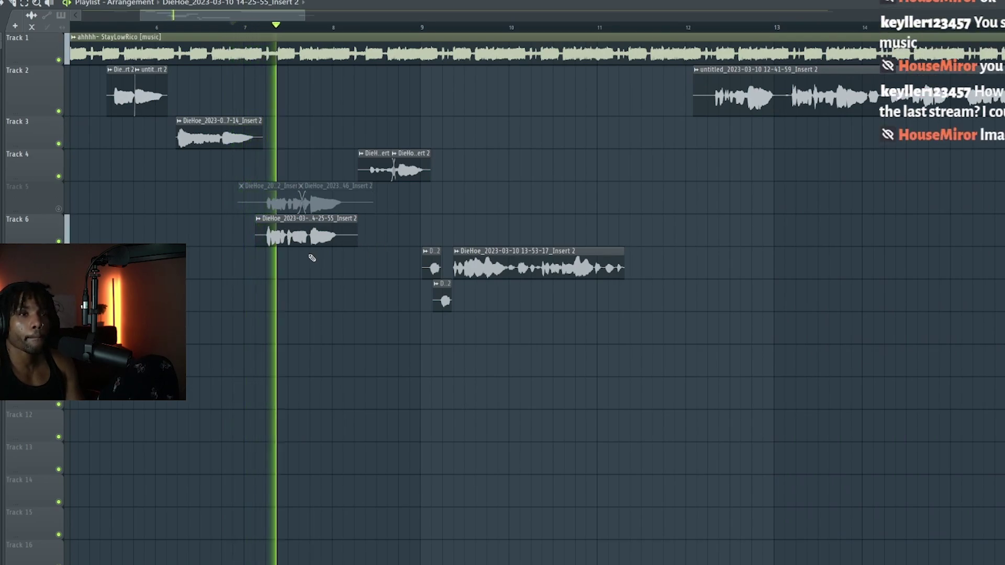
key(space)
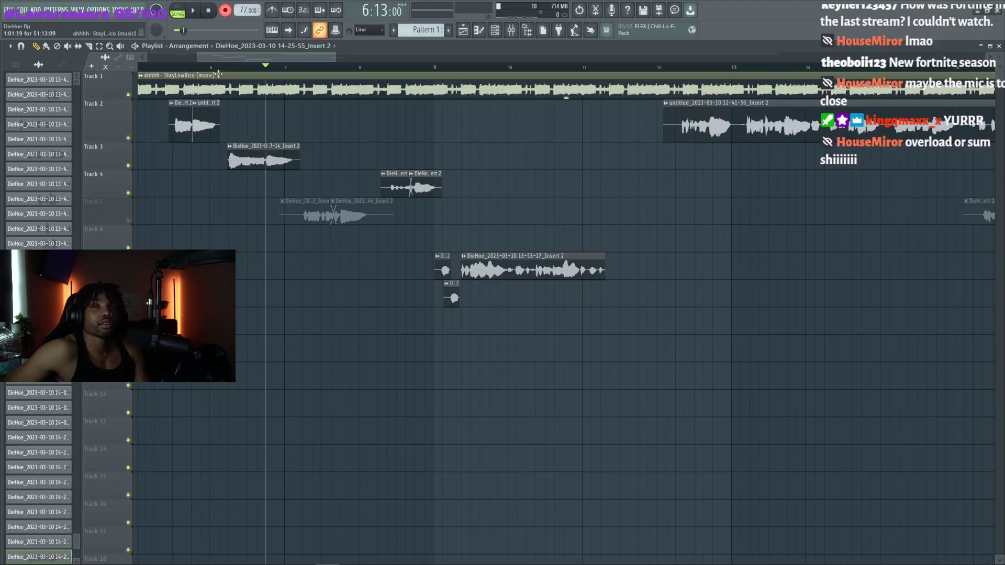
key(ctrl+z)
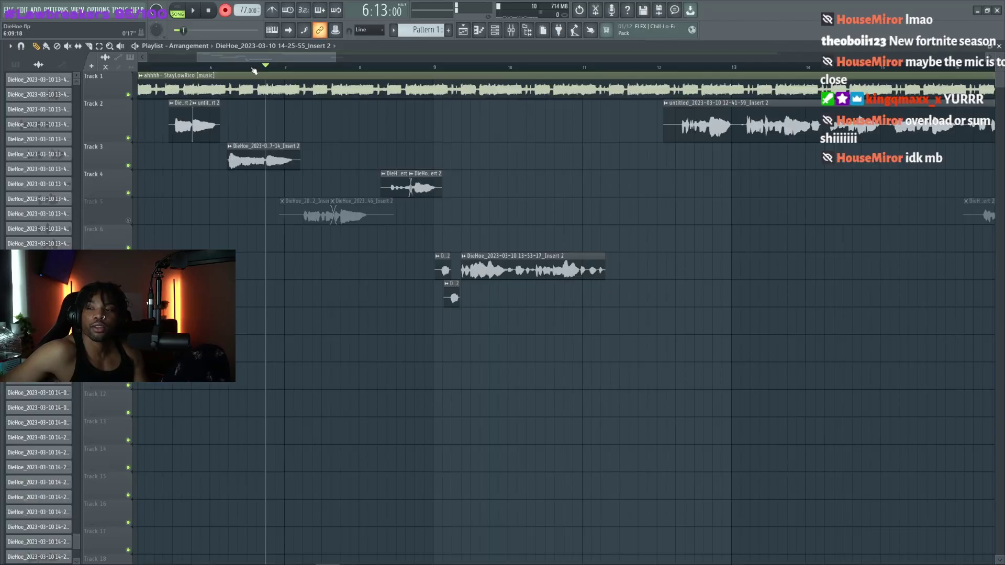
scroll(308, 213, down, 5)
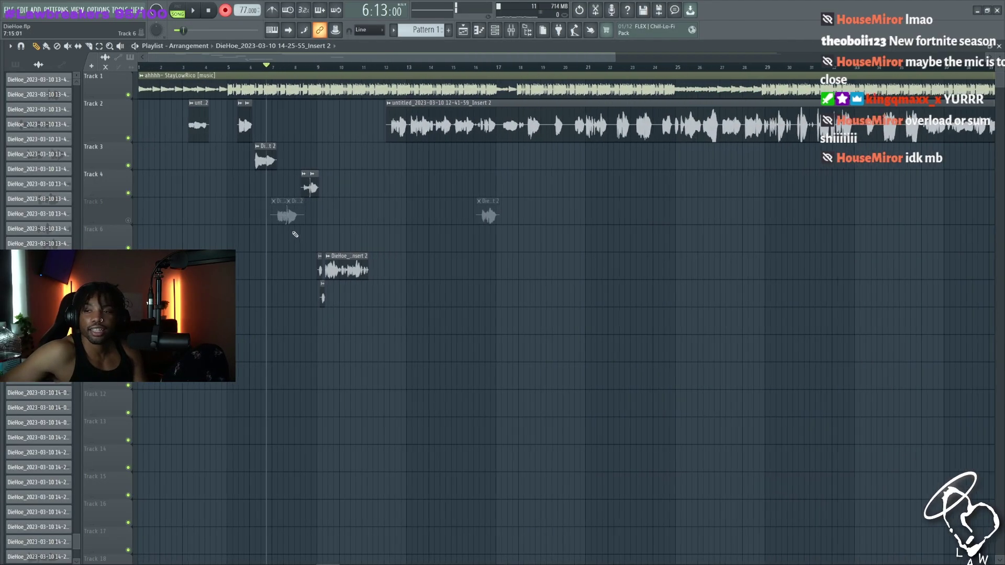
scroll(281, 229, up, 5)
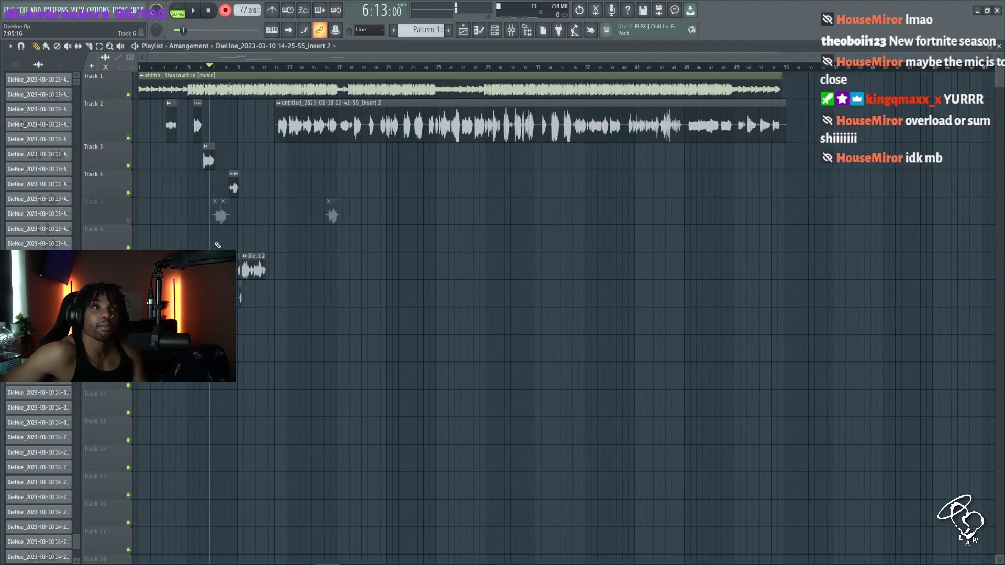
scroll(196, 244, down, 3)
scroll(196, 244, down, 6)
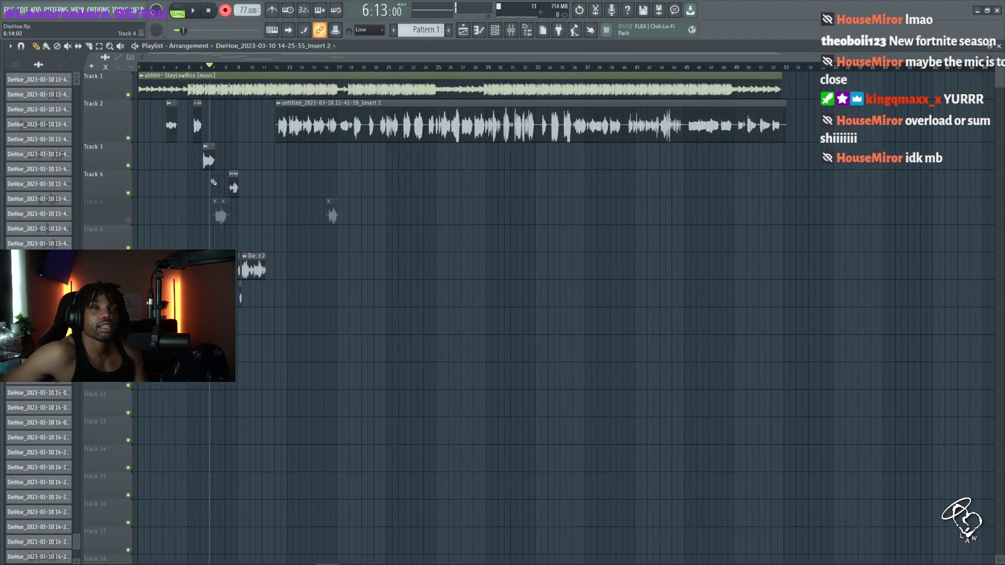
scroll(213, 182, up, 5)
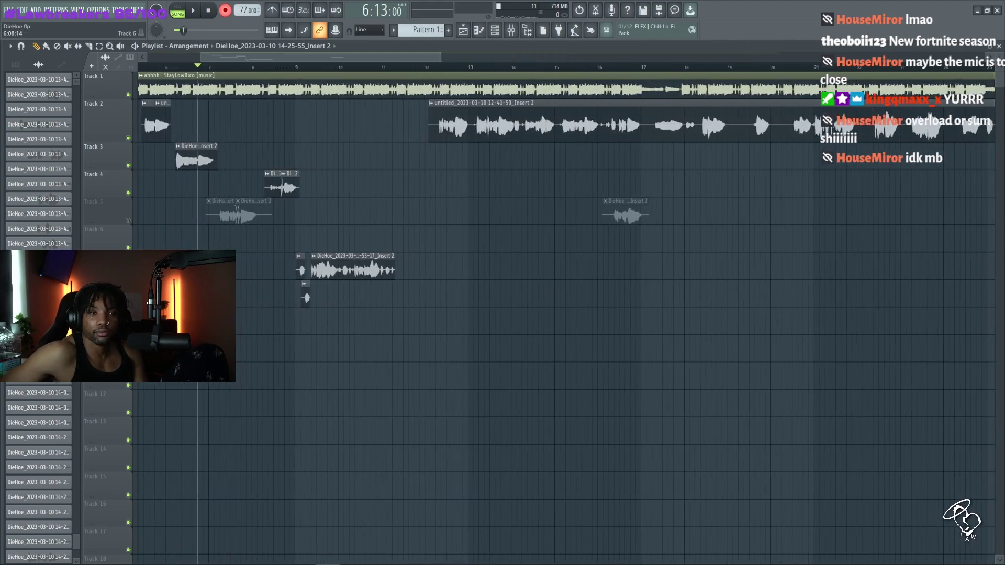
scroll(214, 238, up, 3)
key(space)
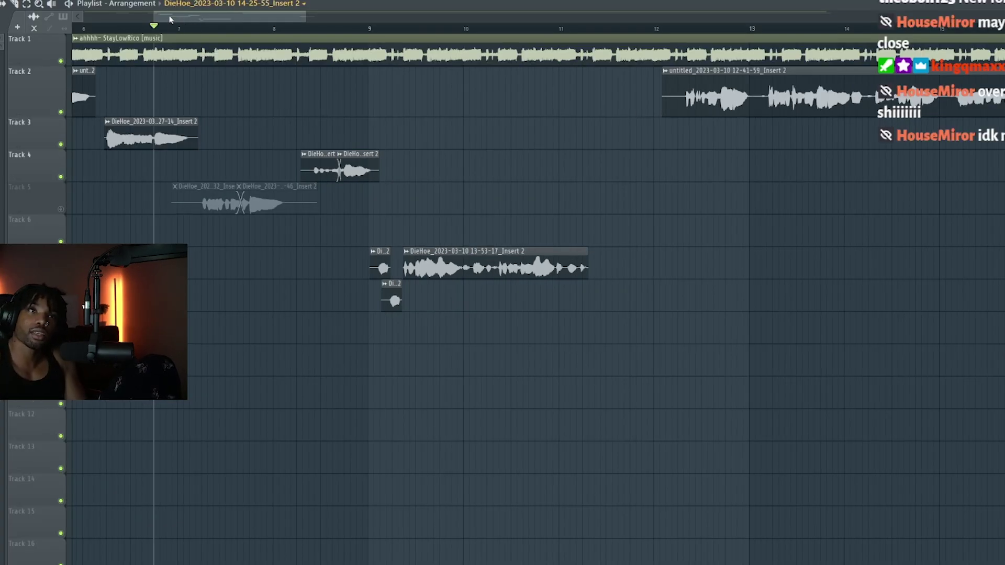
scroll(169, 24, down, 1)
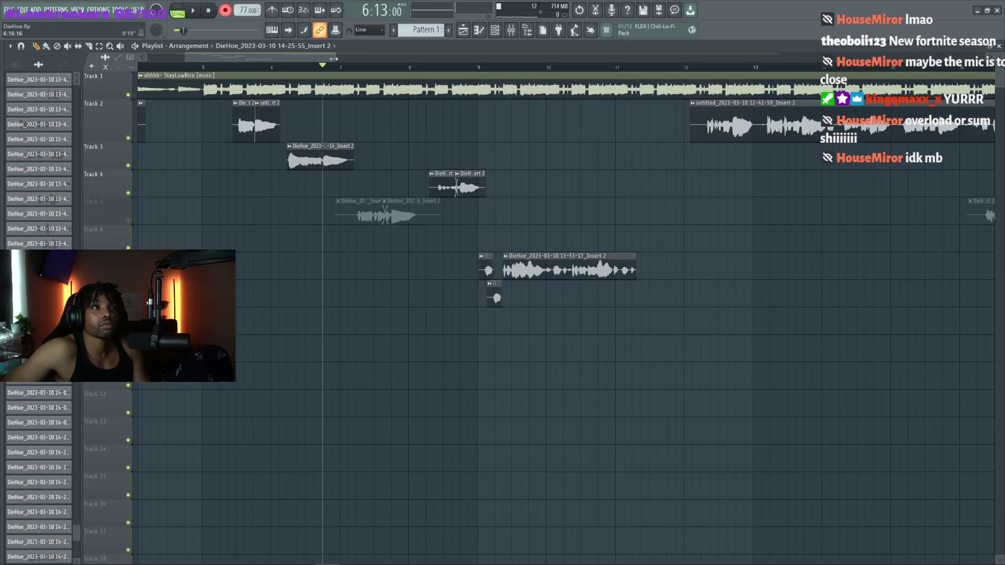
scroll(333, 59, down, 2)
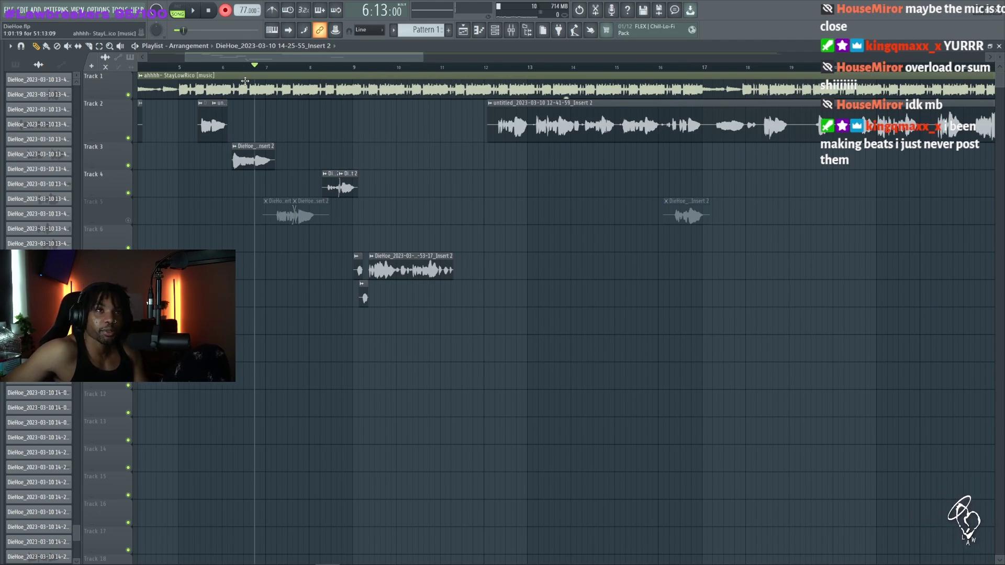
Try recording further vocal takes on Track 6 starting in bar 5 and discard them.
key(space)
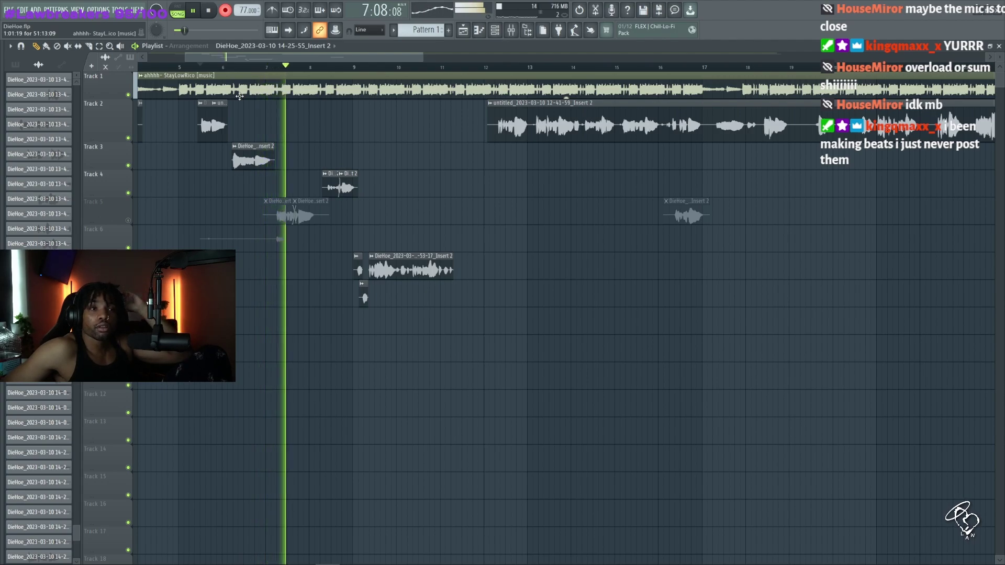
key(space)
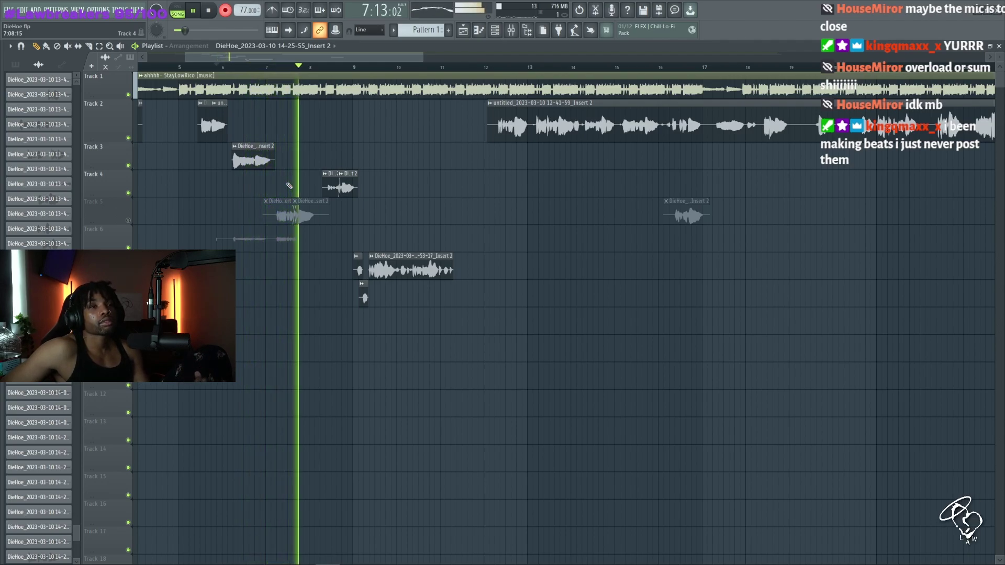
key(space)
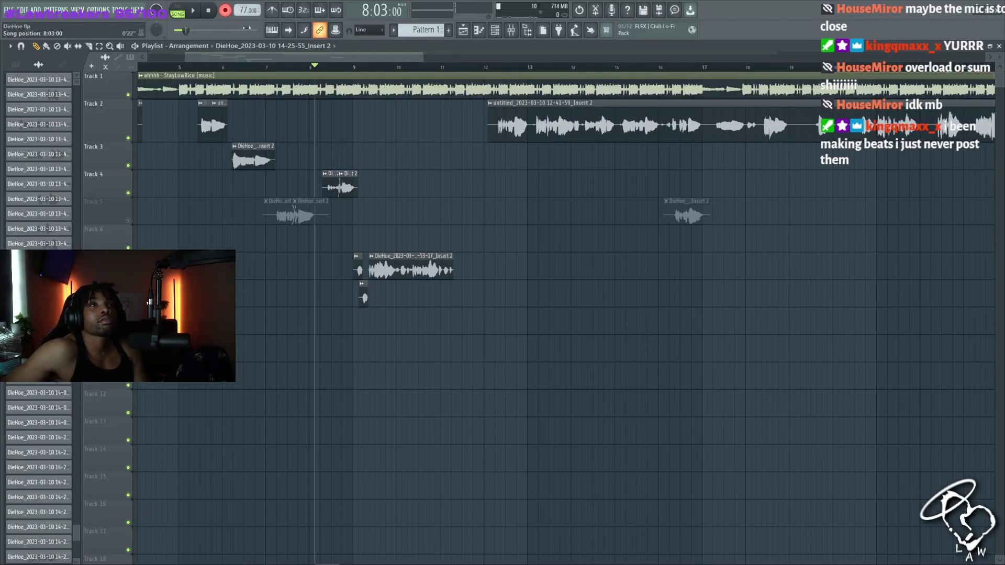
Turn recording off and play the arrangement from 8:03:00 to check the existing vocal clips.
key(space)
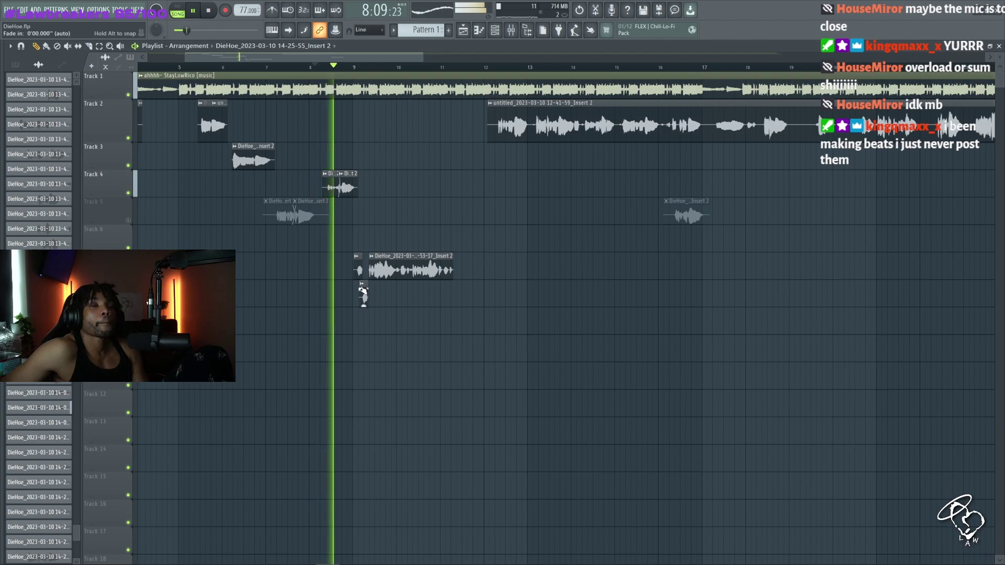
scroll(383, 216, down, 2)
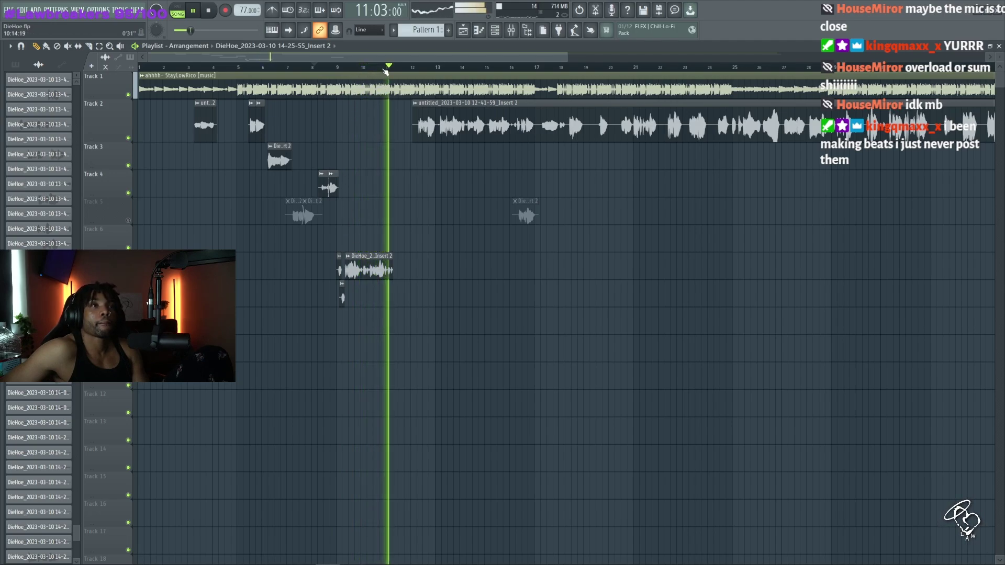
Stop playback, turn recording on and try a take on Track 6 from 5:11:00.
key(space)
click(404, 67)
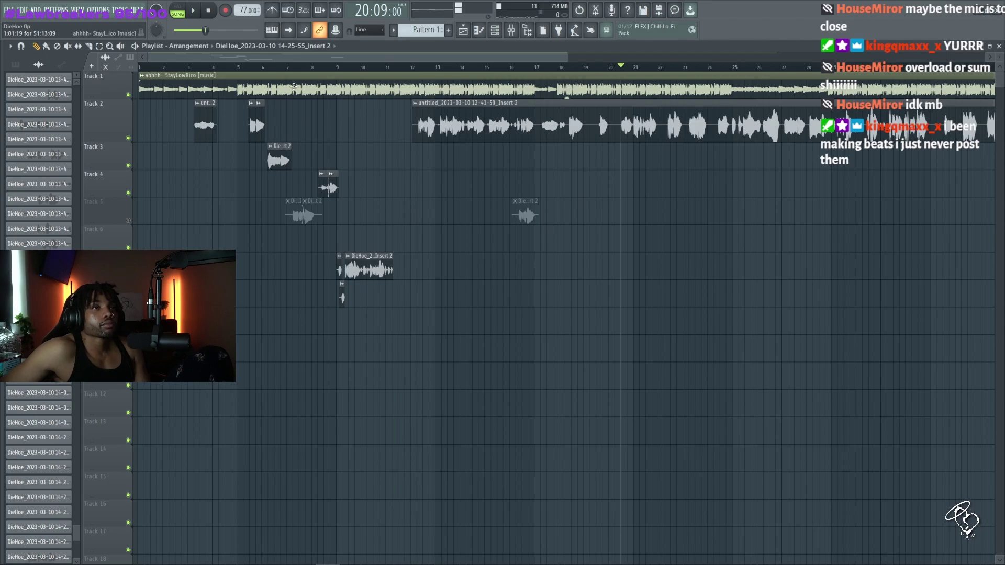
scroll(310, 196, up, 4)
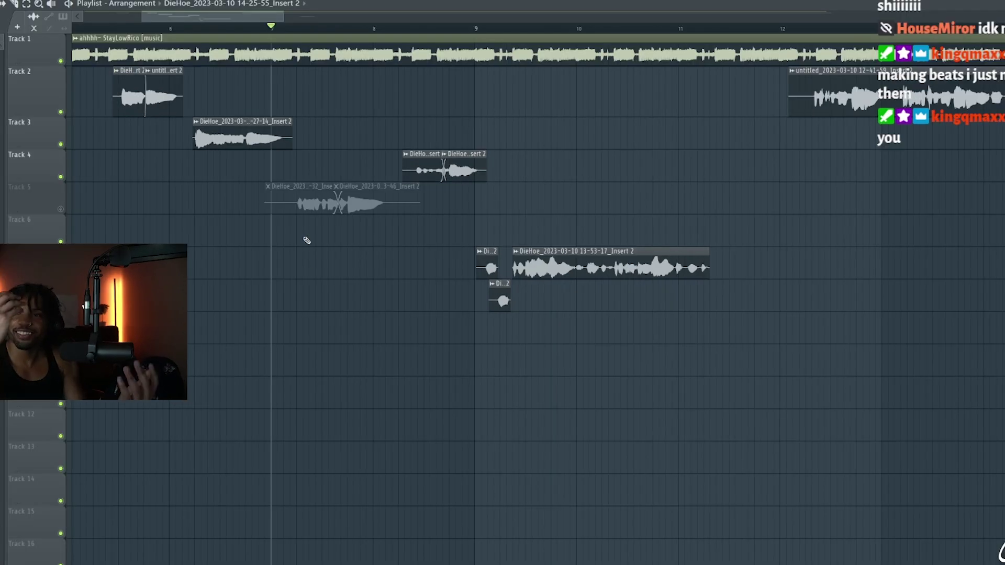
scroll(289, 226, down, 2)
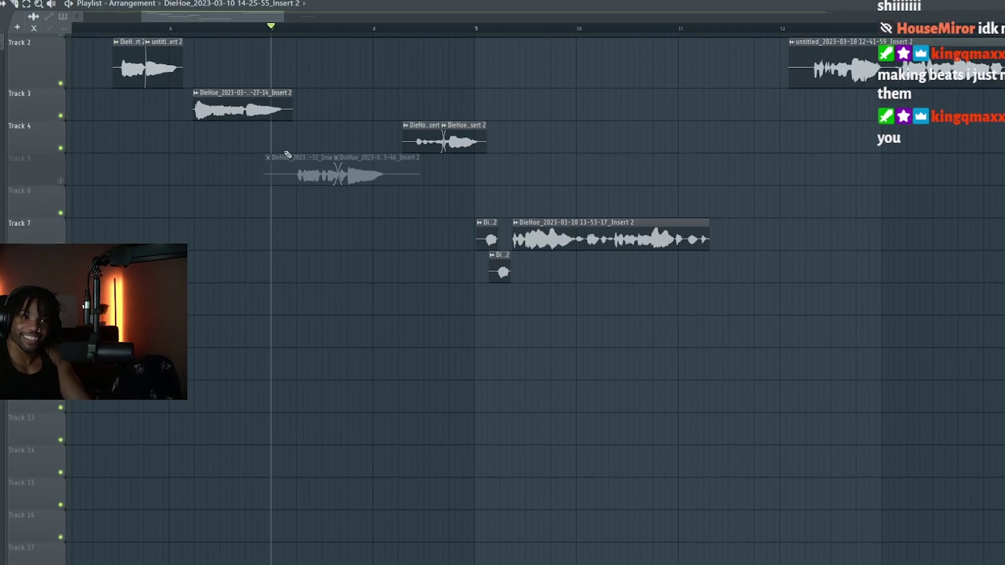
scroll(299, 232, down, 3)
scroll(320, 246, up, 2)
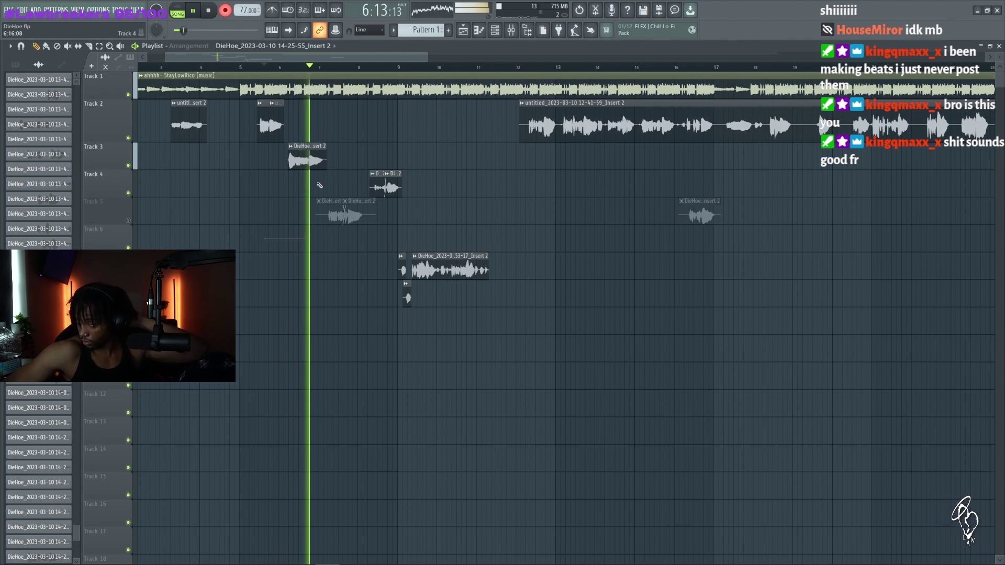
key(space)
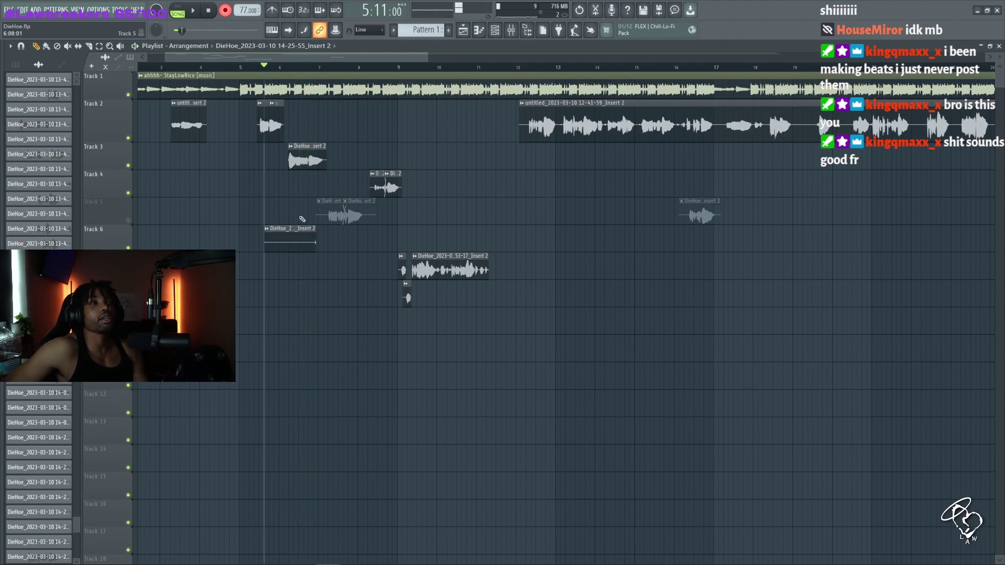
Review the audio device settings and try another test recording from 5:11:00.
click(98, 9)
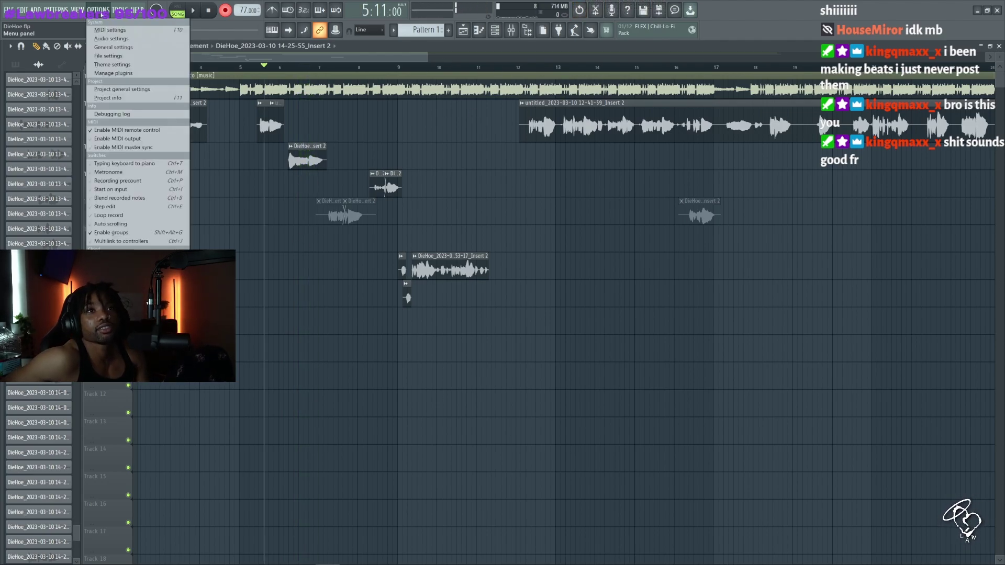
click(111, 39)
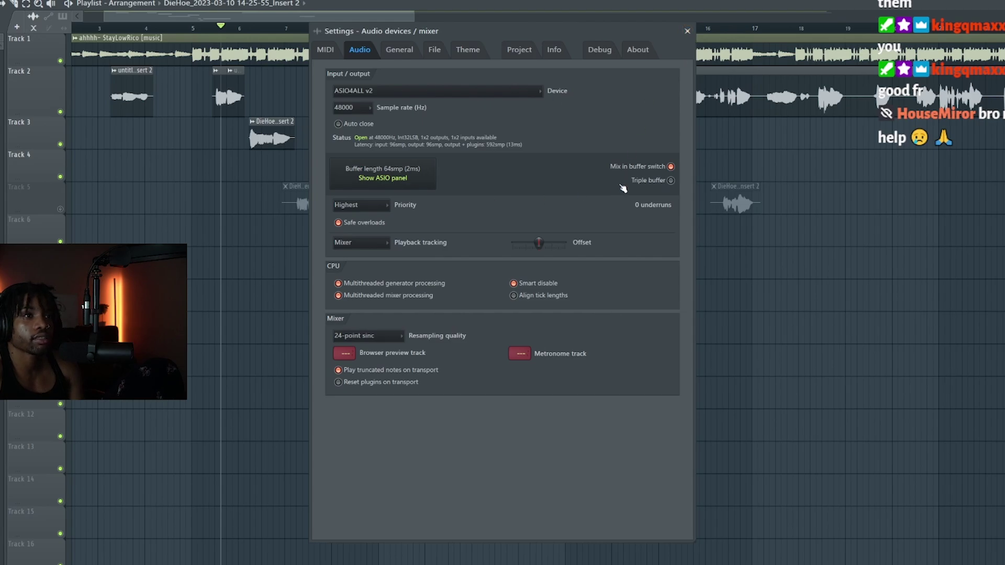
key(Escape)
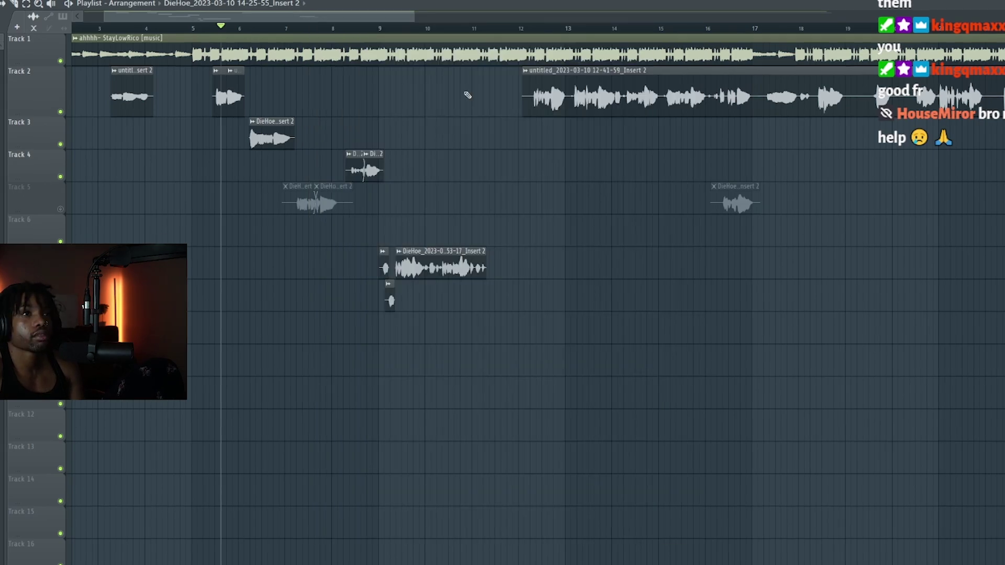
key(space)
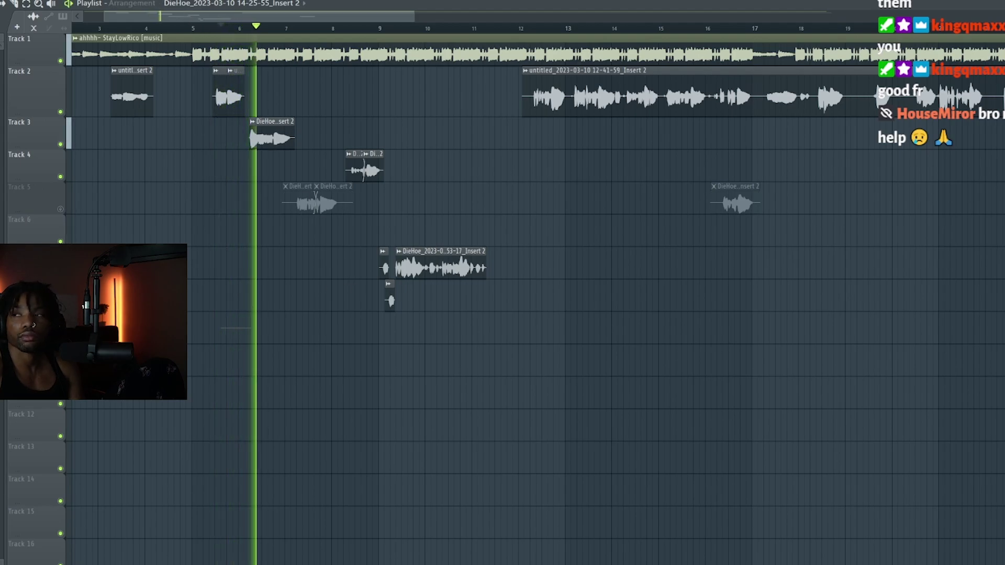
key(space)
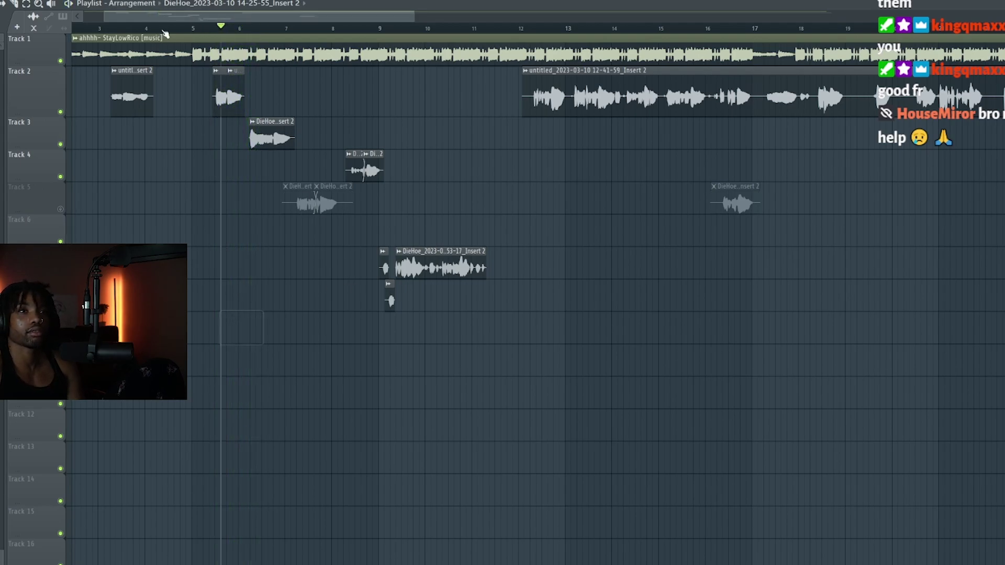
Turn off Mix in buffer switch in the audio device settings and check the ASIO4ALL panel.
key(F10)
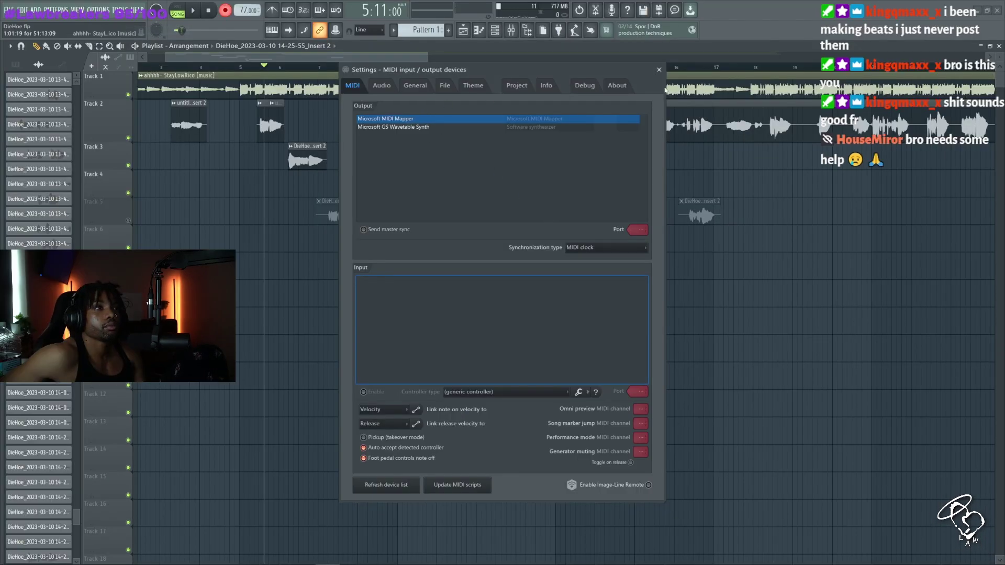
click(381, 85)
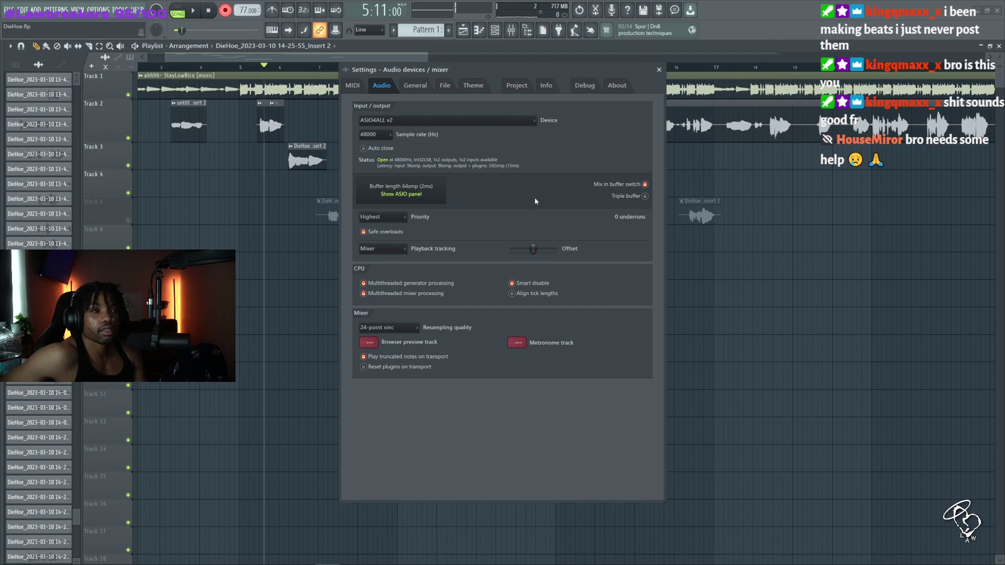
click(645, 184)
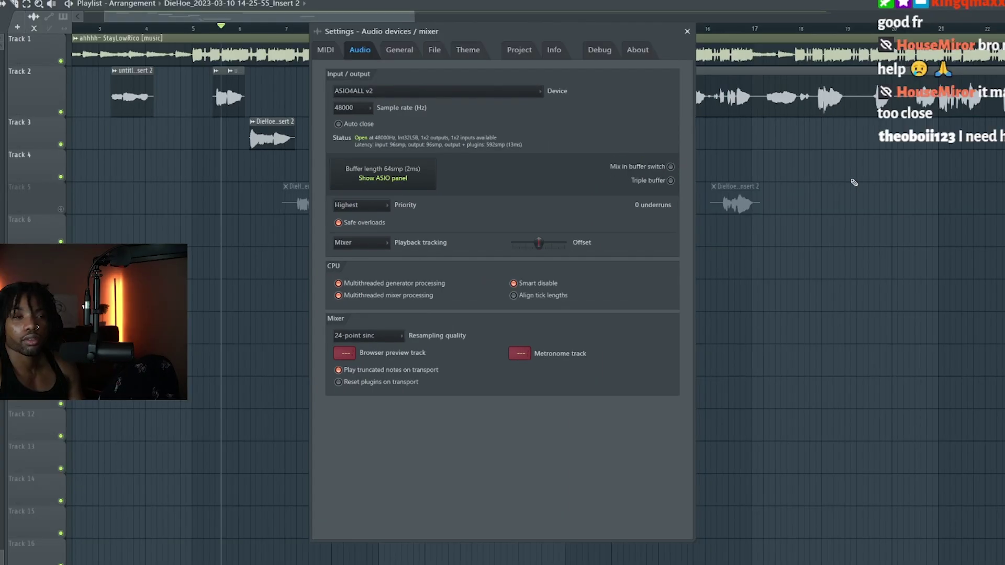
mouse_move(623, 32)
mouse_down()
mouse_move(556, 101)
mouse_move(629, 50)
mouse_up()
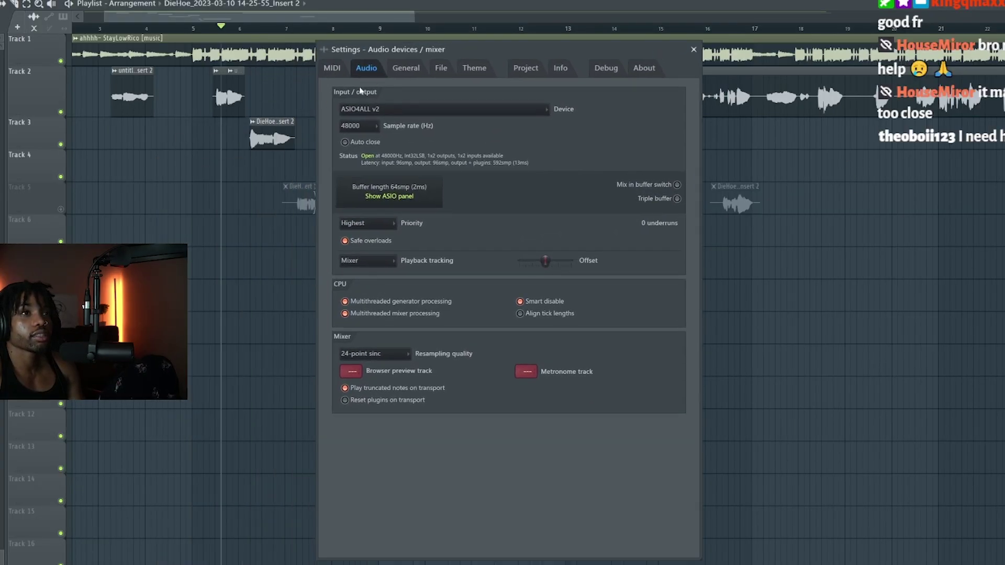
click(411, 206)
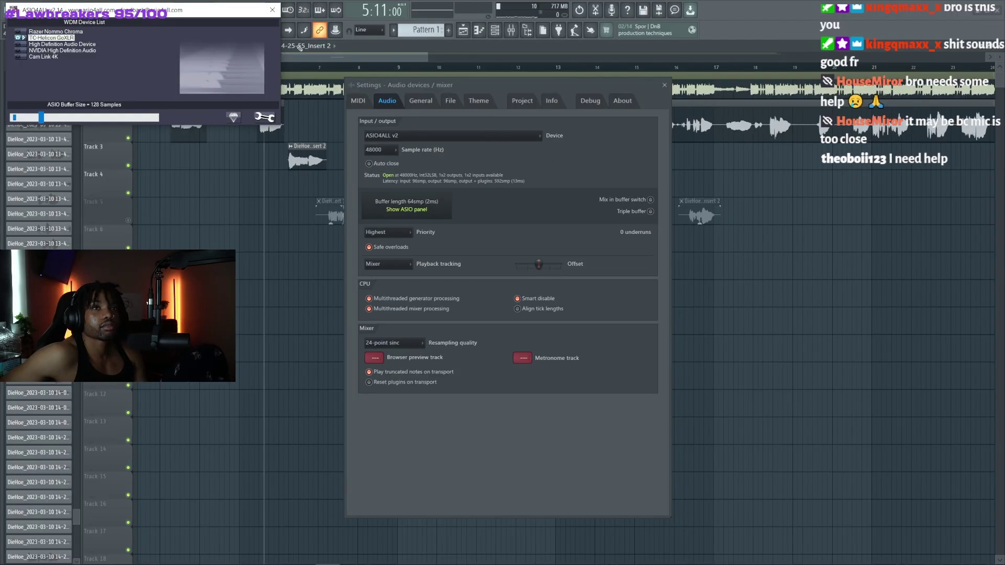
click(273, 11)
key(Escape)
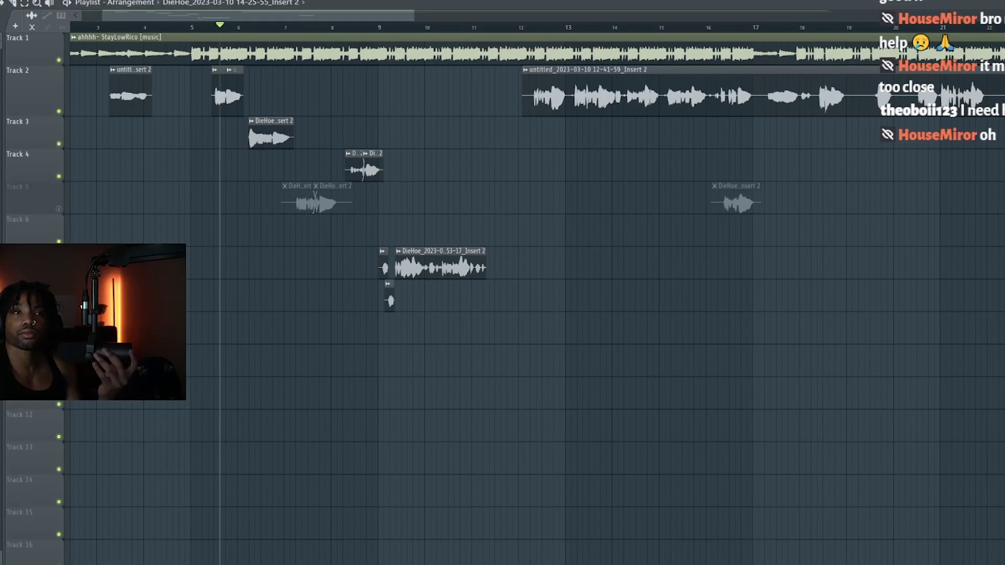
Record a normalized test vocal take on Track 3 from 10:09:00 and mute Track 2.
key(space)
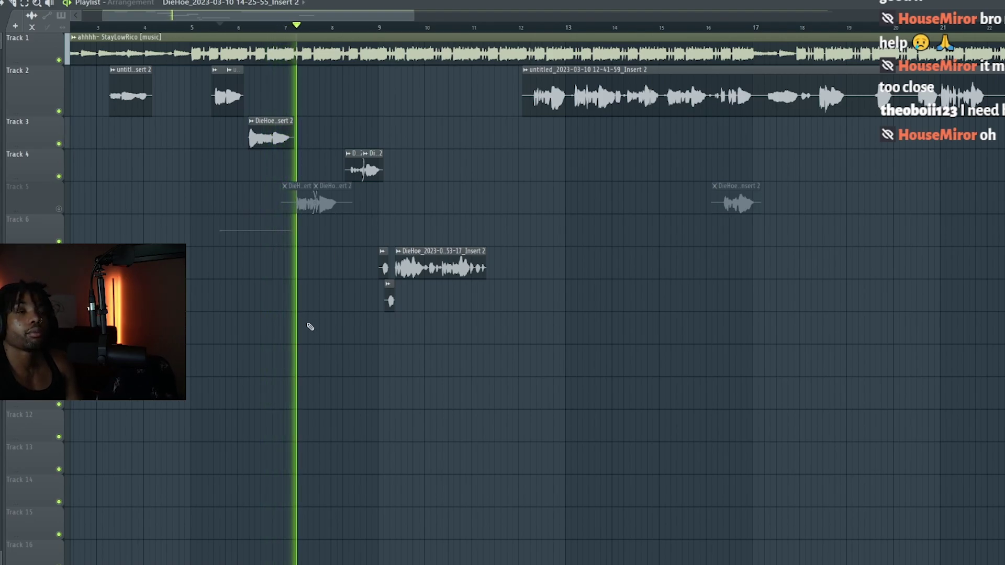
key(space)
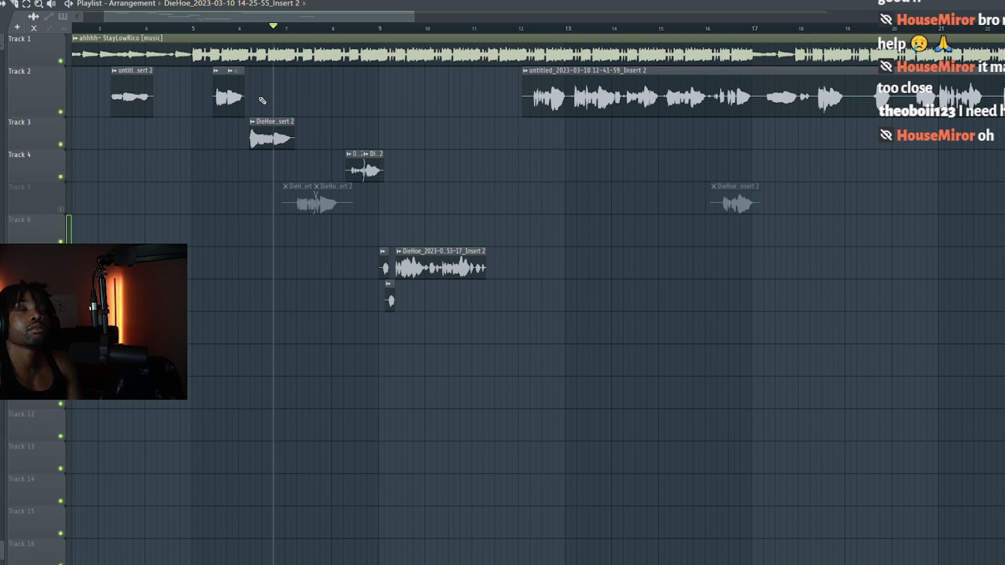
key(space)
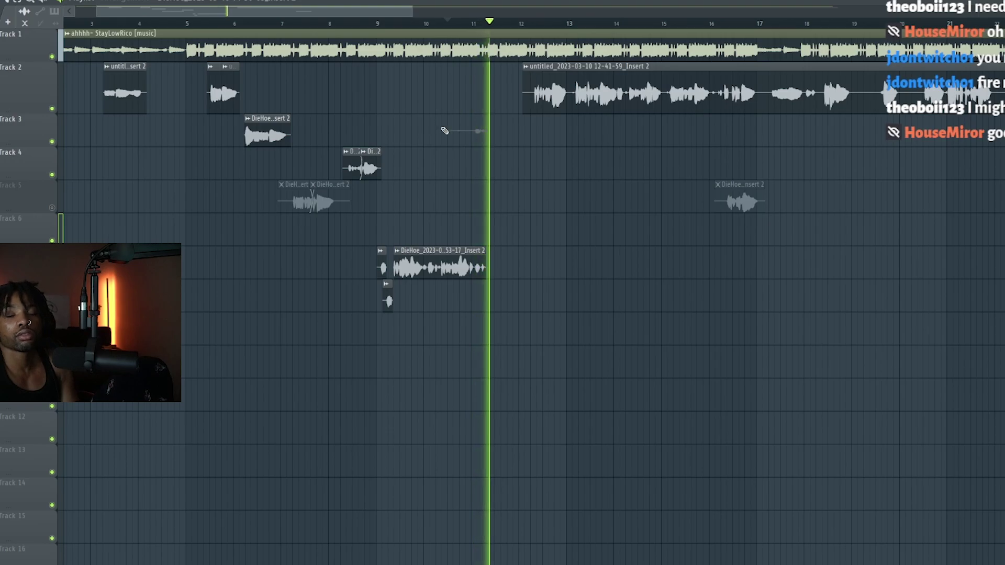
click(53, 108)
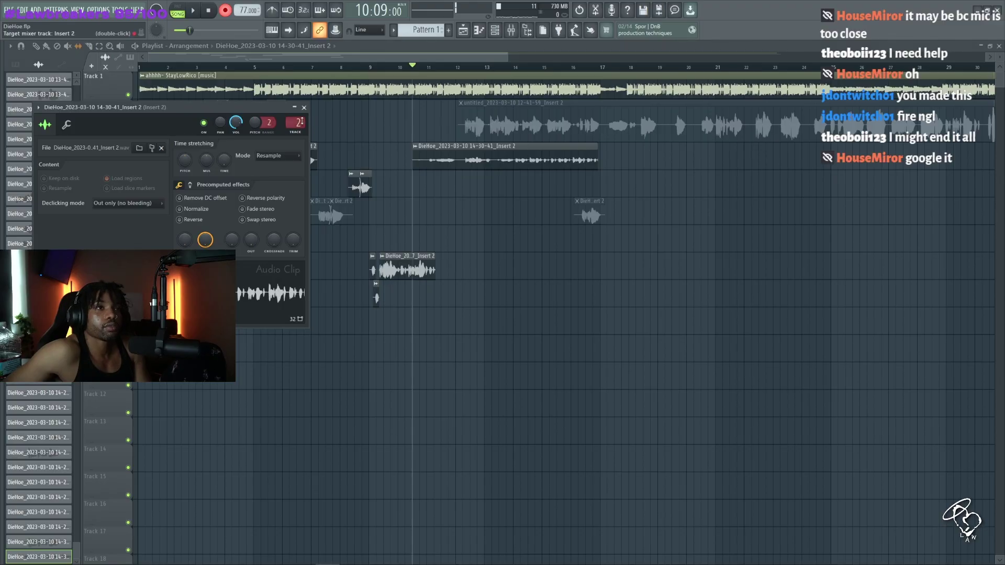
key(Escape)
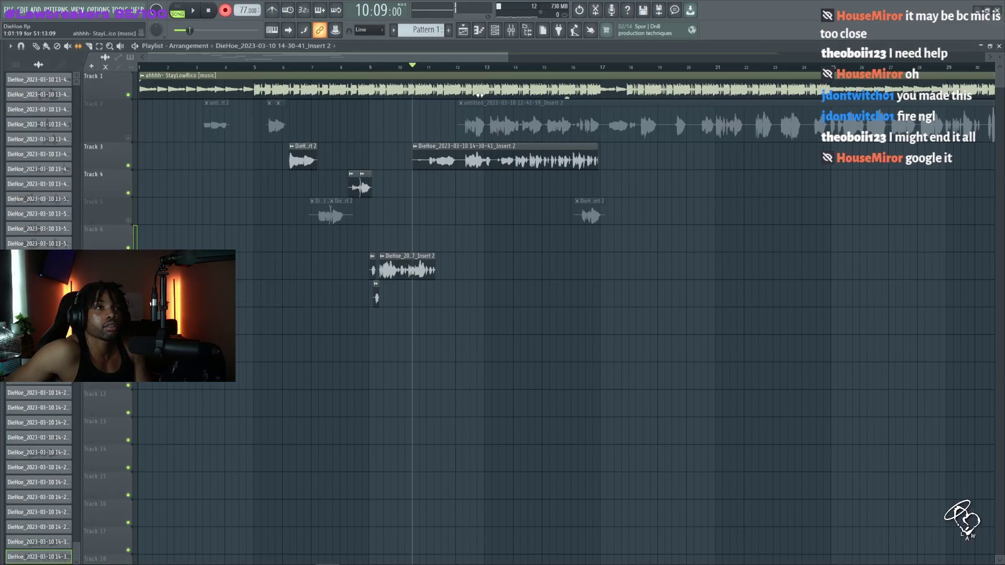
Play back the long Track 3 test take with recording off and delete the clip.
key(space)
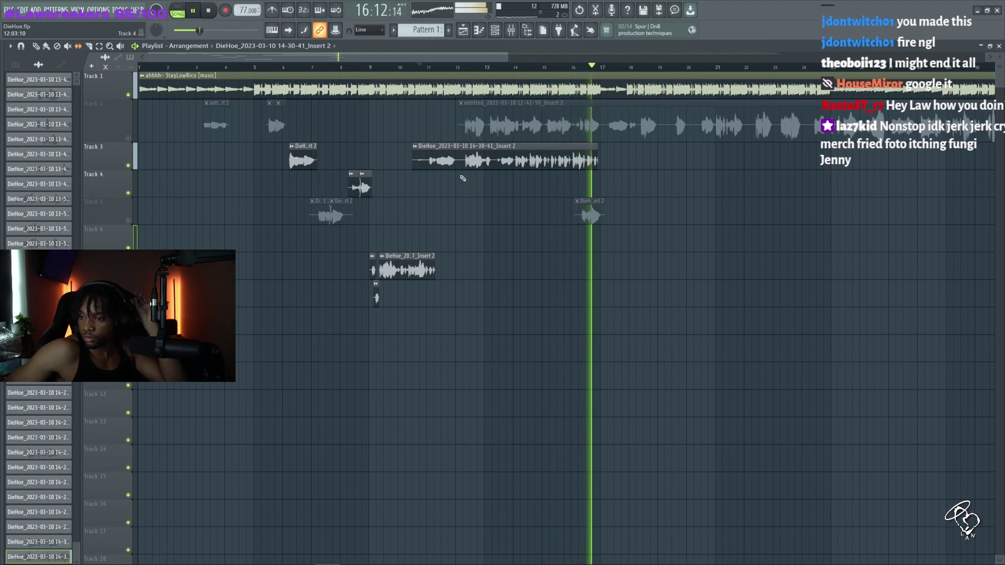
key(space)
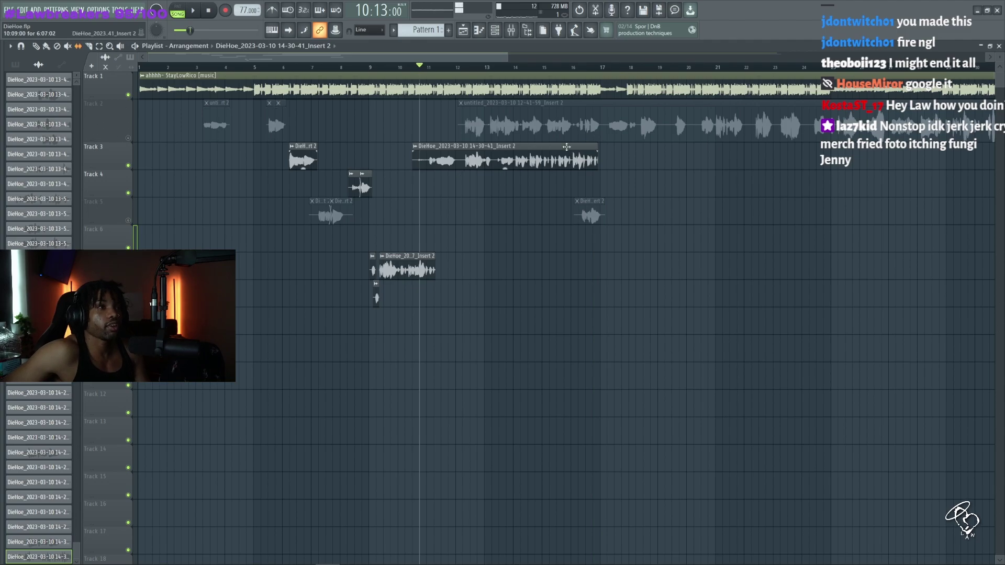
right_click(567, 147)
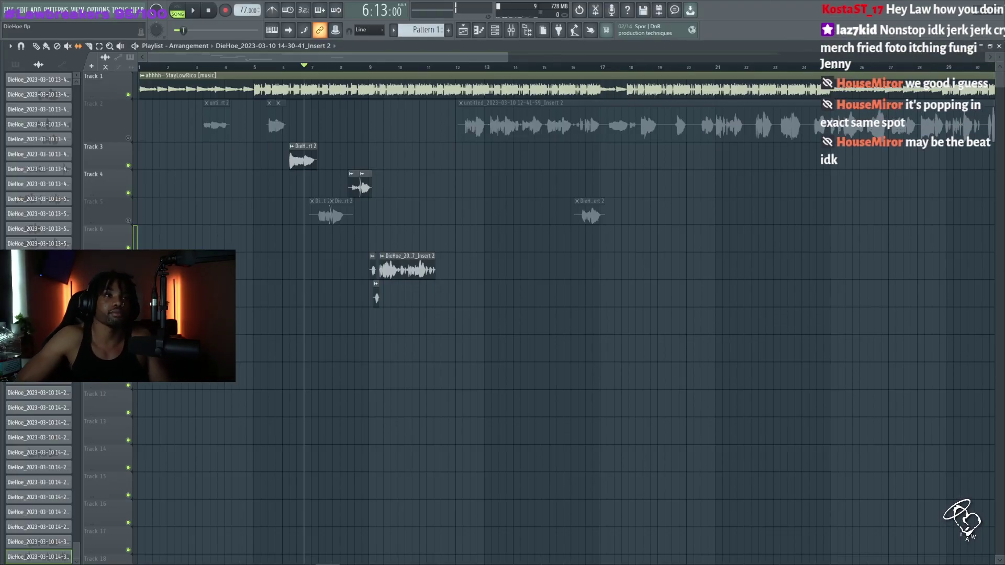
Record a new vocal take on Track 6 starting at 6:02:00, over the line around bar 7.
scroll(298, 215, up, 5)
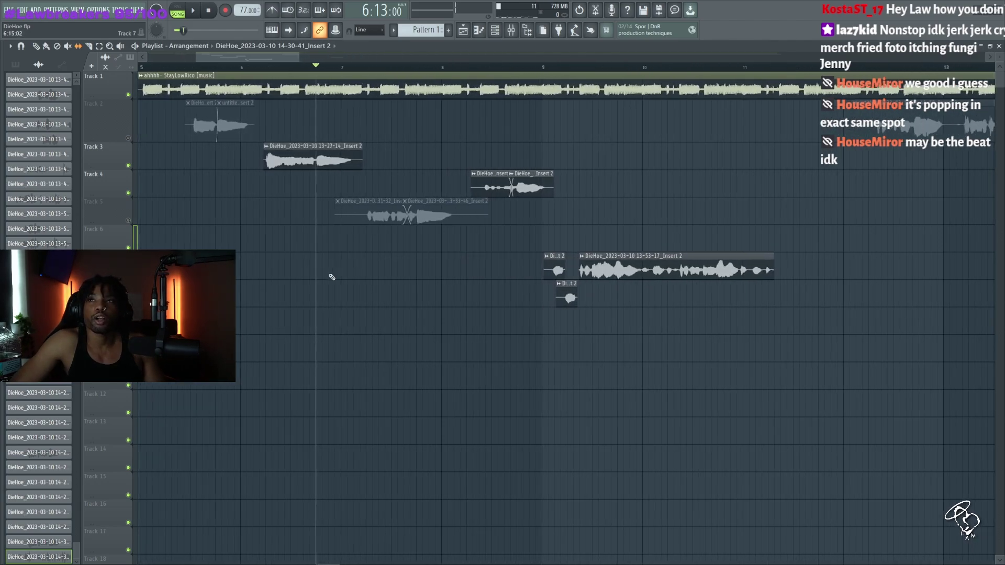
scroll(357, 124, down, 1)
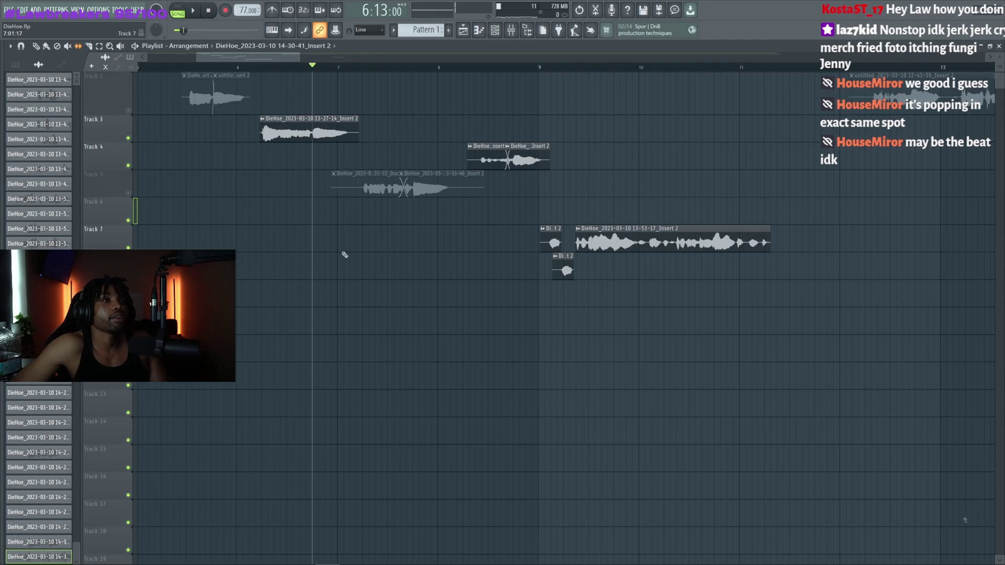
scroll(359, 237, down, 3)
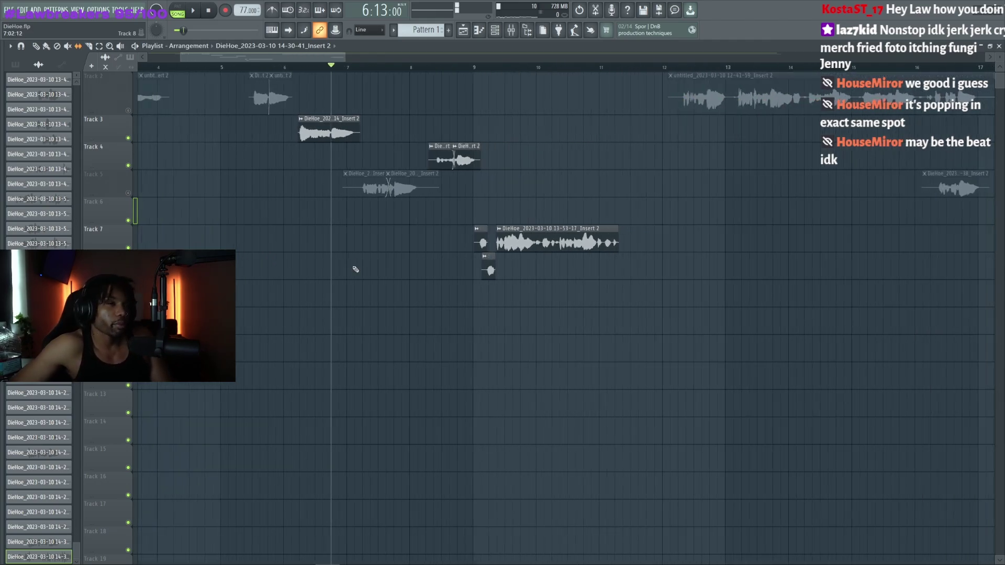
scroll(361, 256, up, 1)
scroll(359, 128, up, 4)
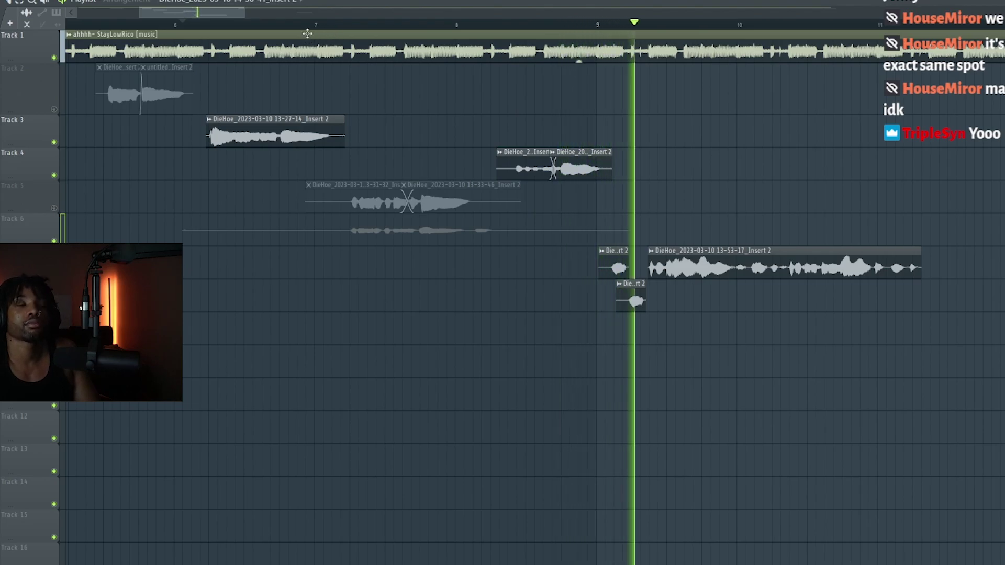
key(space)
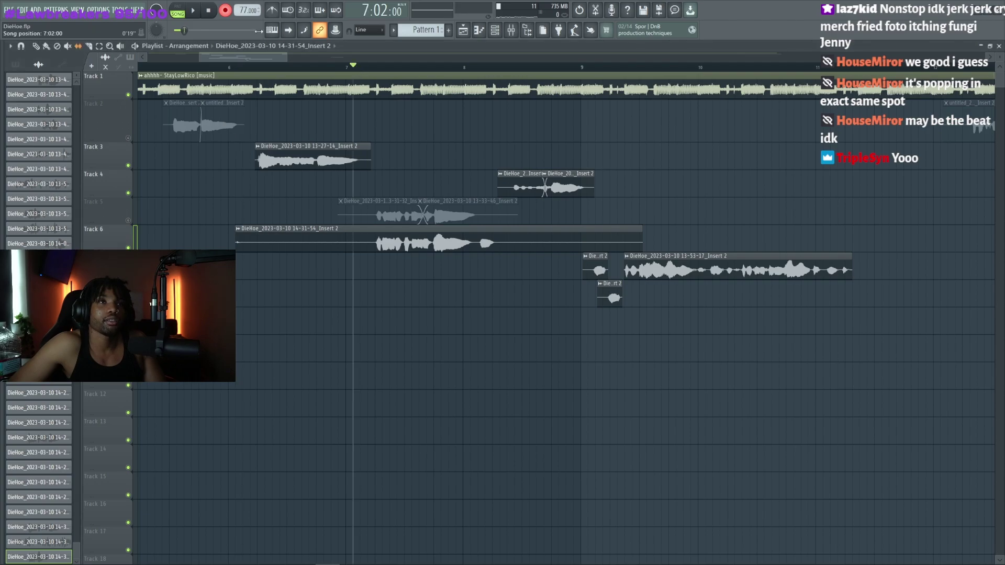
Play back the new Track 6 take from 7:02:00 and discard it.
key(space)
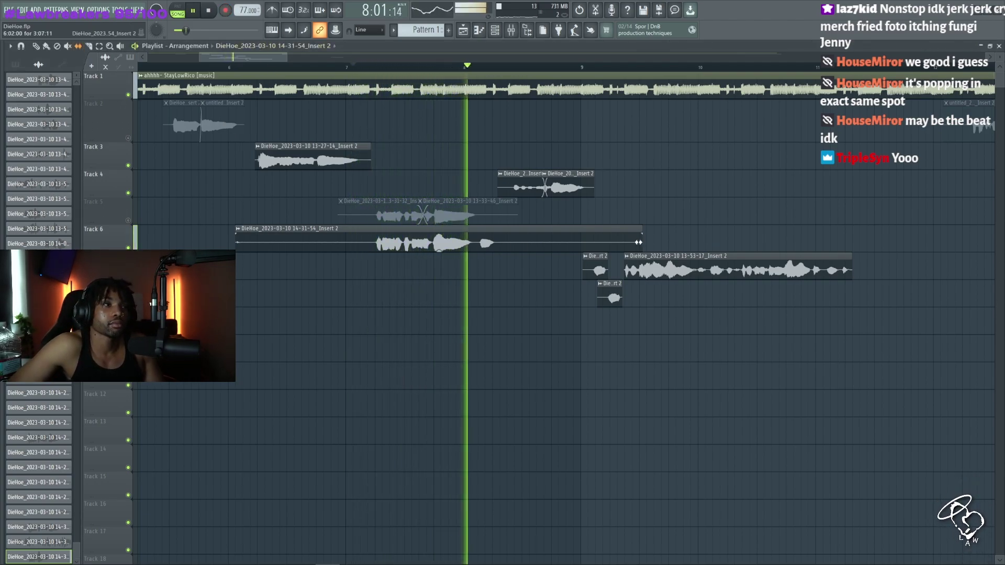
key(space)
right_click(374, 236)
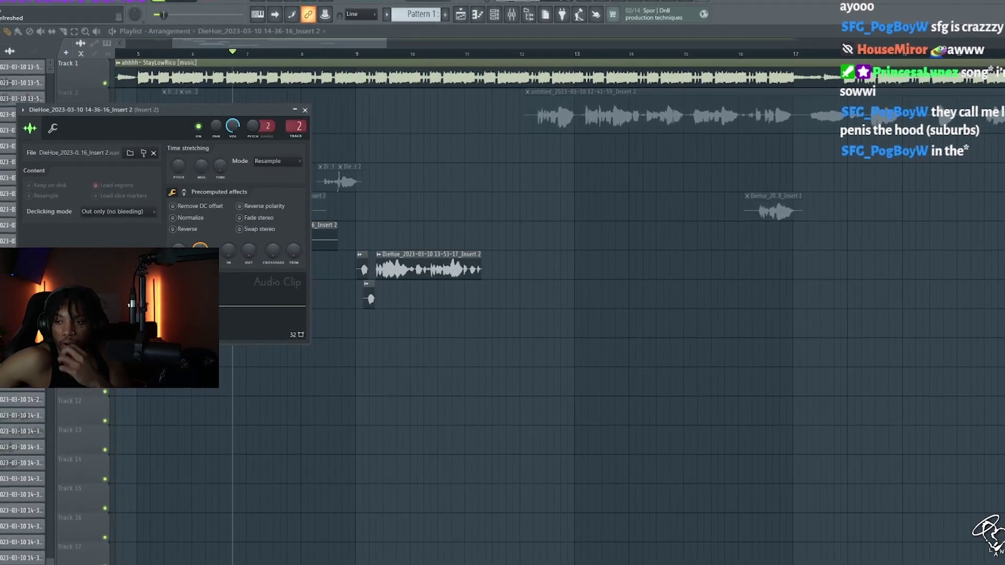
Normalize the new Track 6 take that starts at 6:13:00, collapse its clip settings and play it back.
click(182, 219)
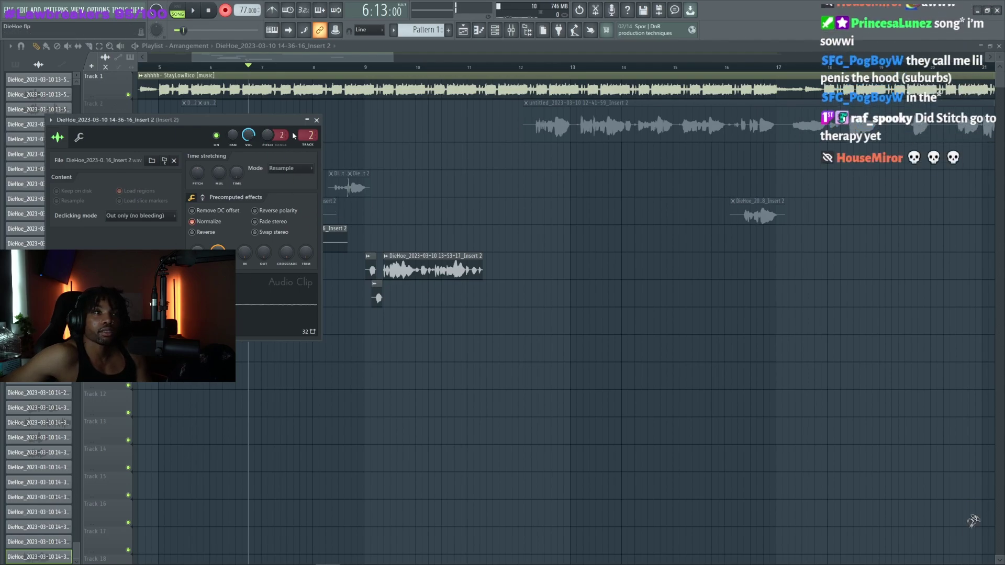
click(307, 120)
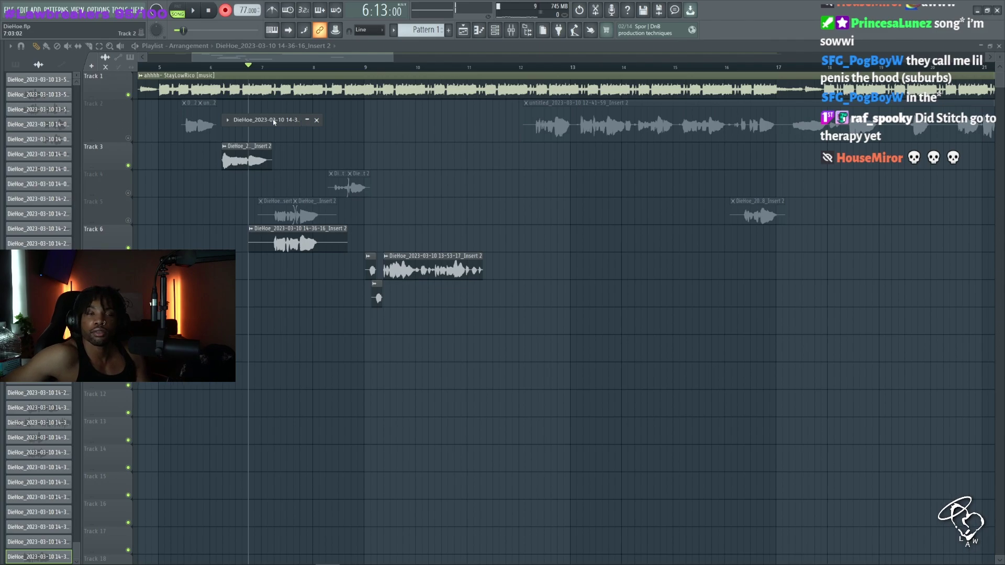
key(space)
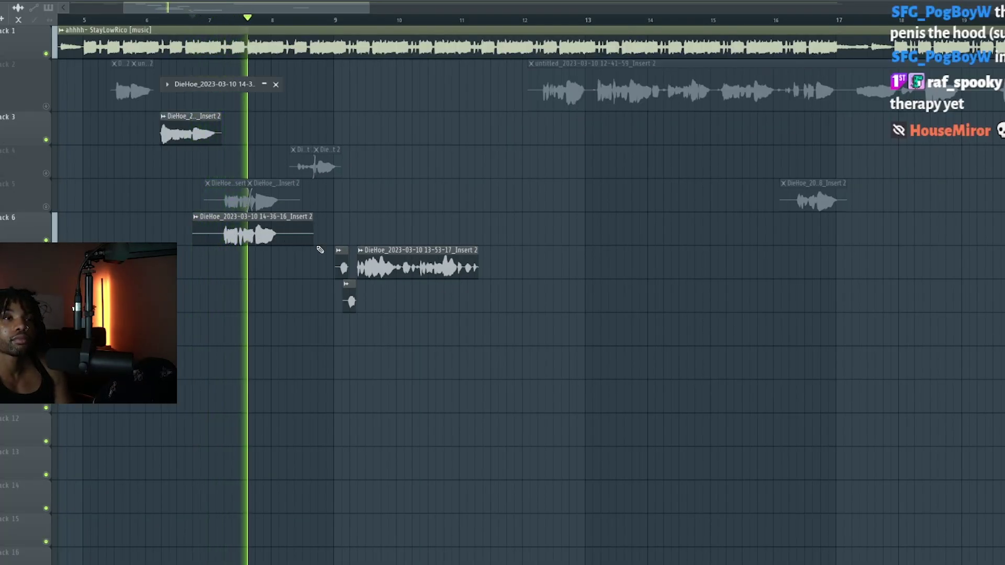
key(space)
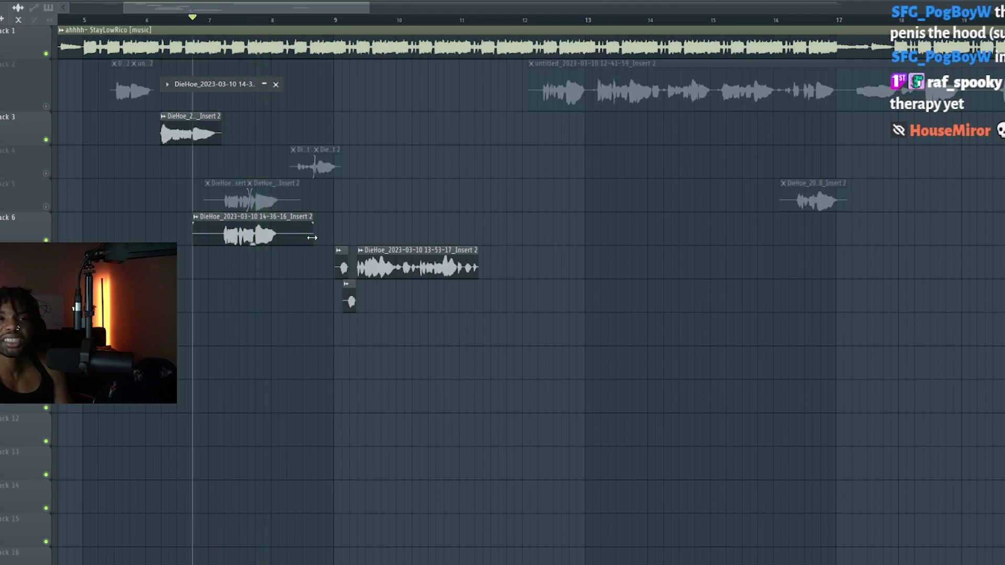
Play back the vocal takes with Track 4 unmuted, mute Track 7, and replay the passage leading into bar 9.
key(space)
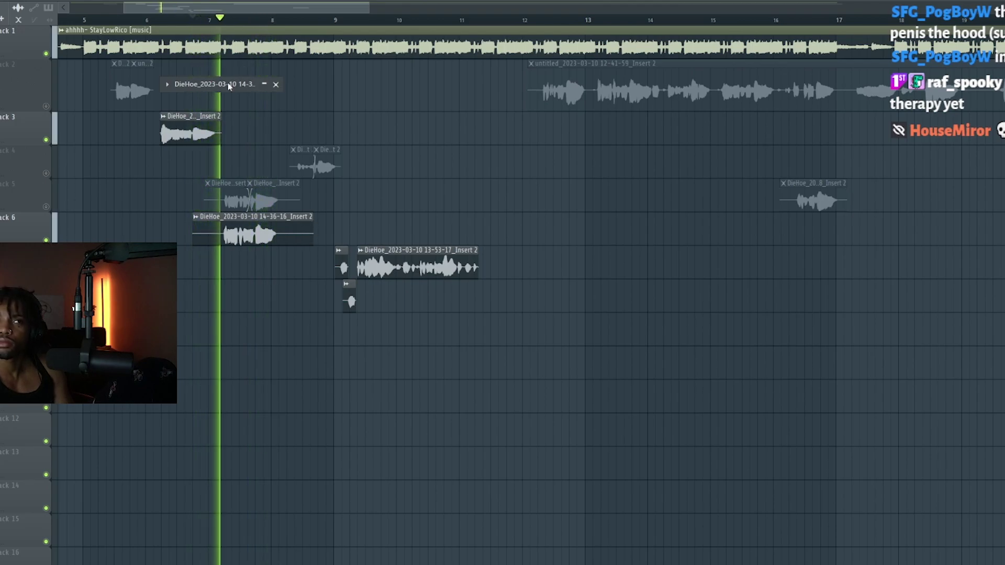
click(293, 166)
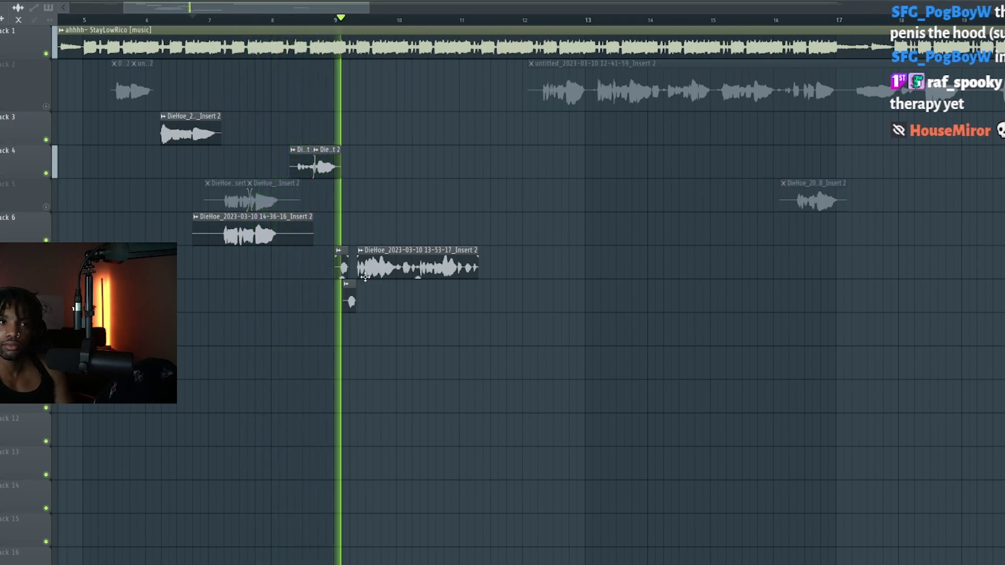
click(351, 21)
click(46, 274)
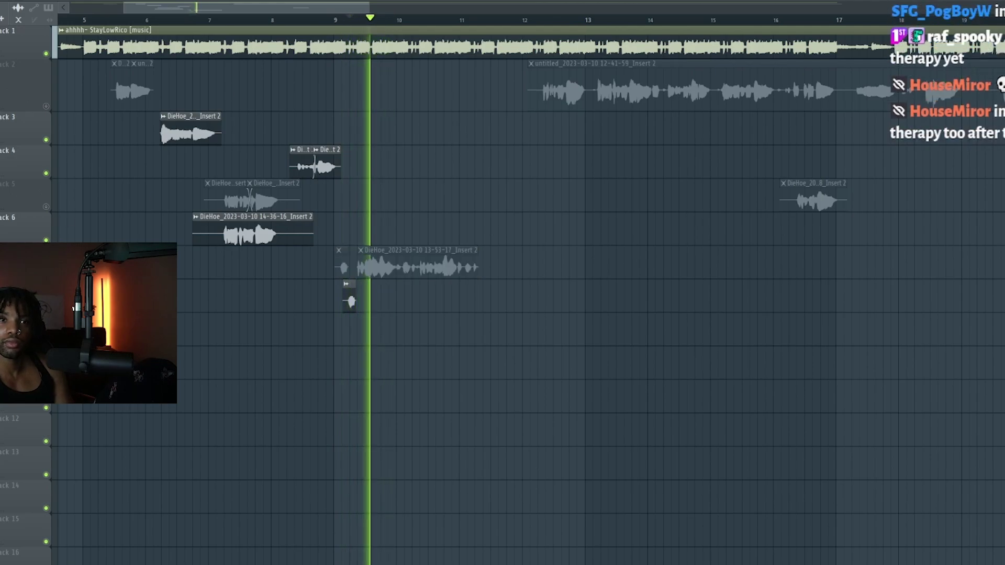
click(320, 21)
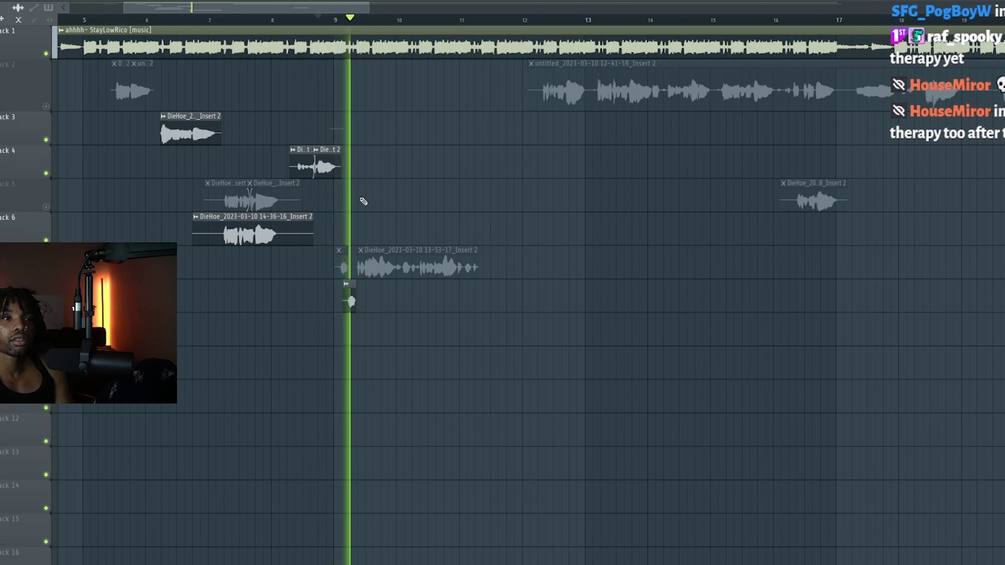
key(space)
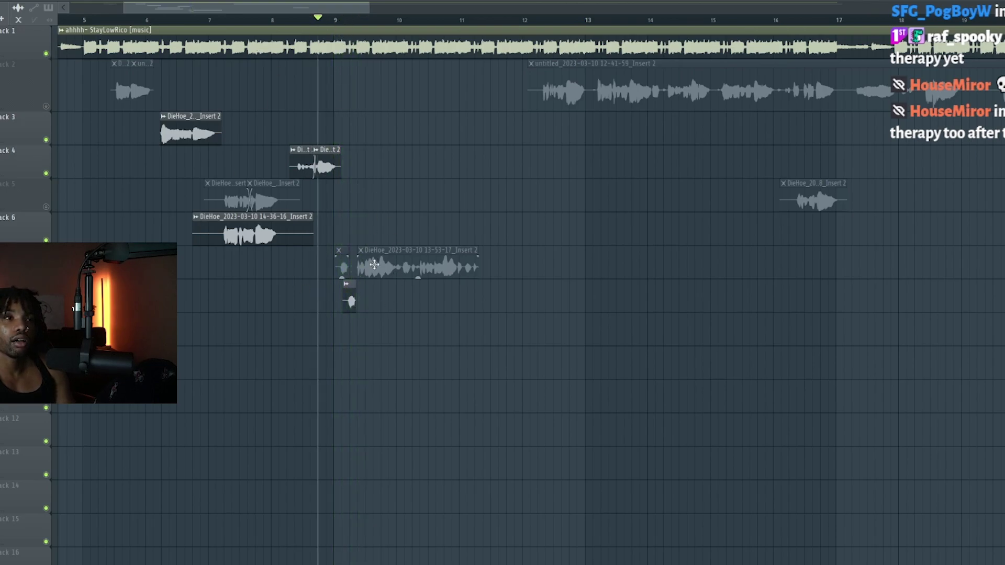
click(46, 274)
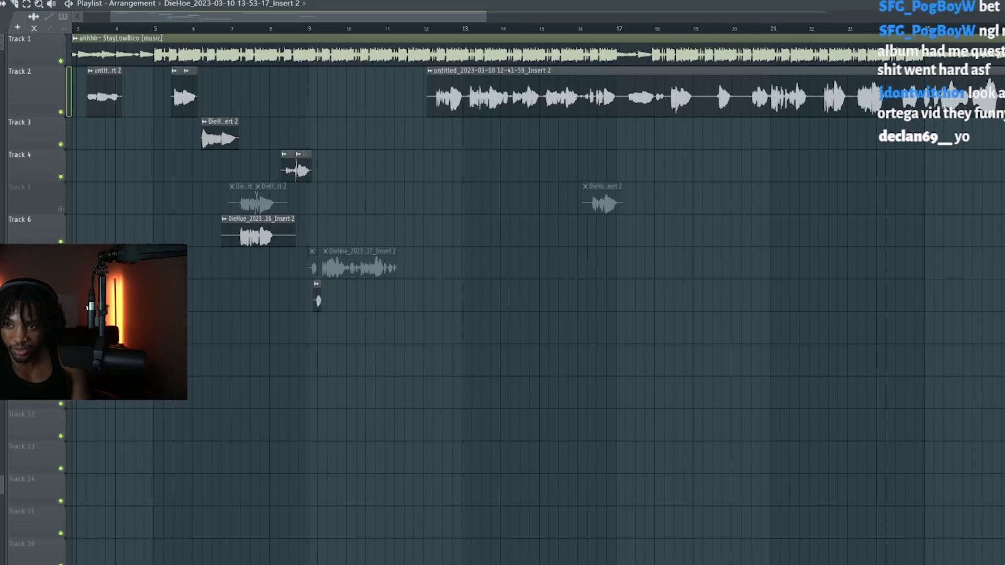
scroll(108, 27, down, 2)
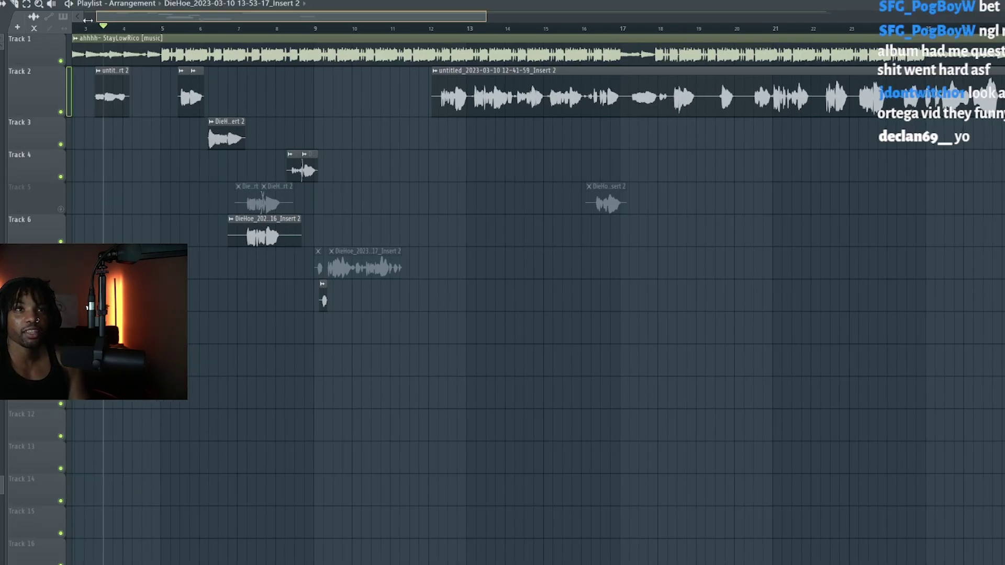
drag(485, 16, 618, 16)
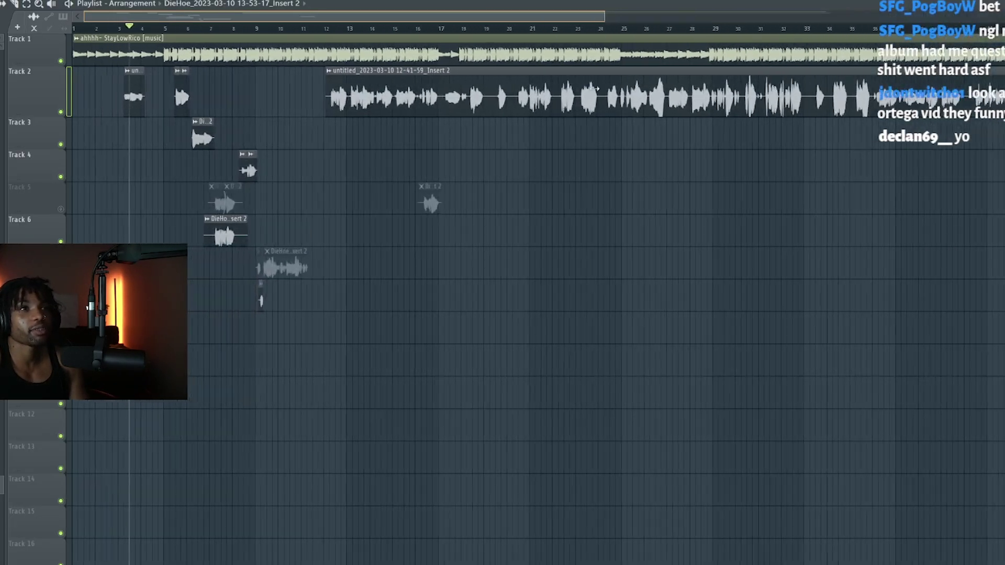
key(space)
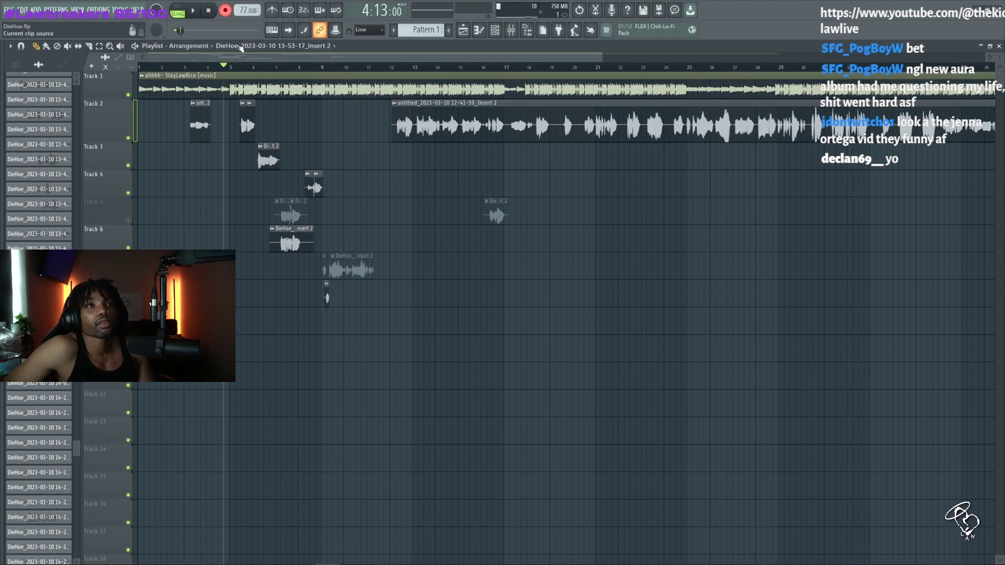
scroll(565, 314, up, 3)
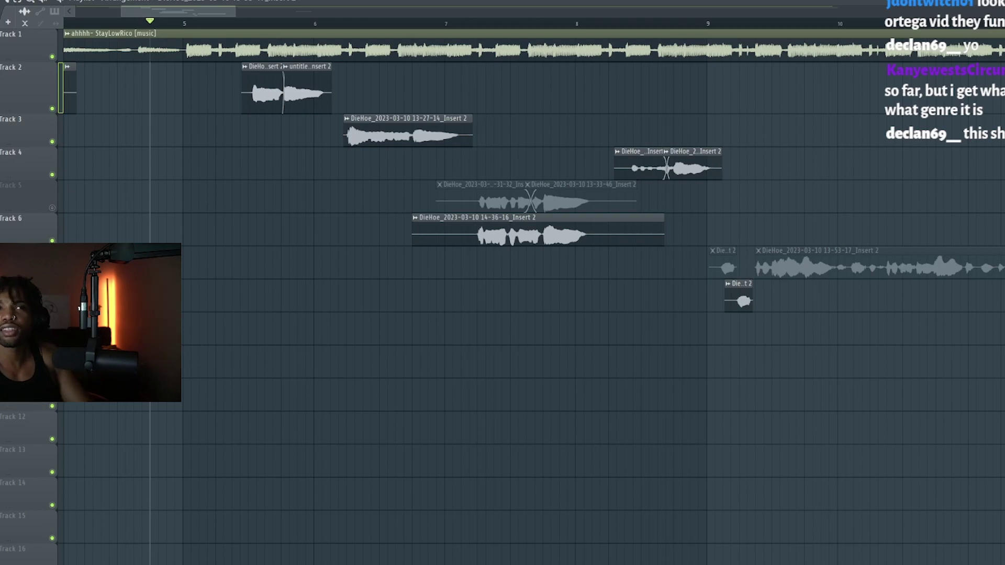
scroll(210, 337, down, 6)
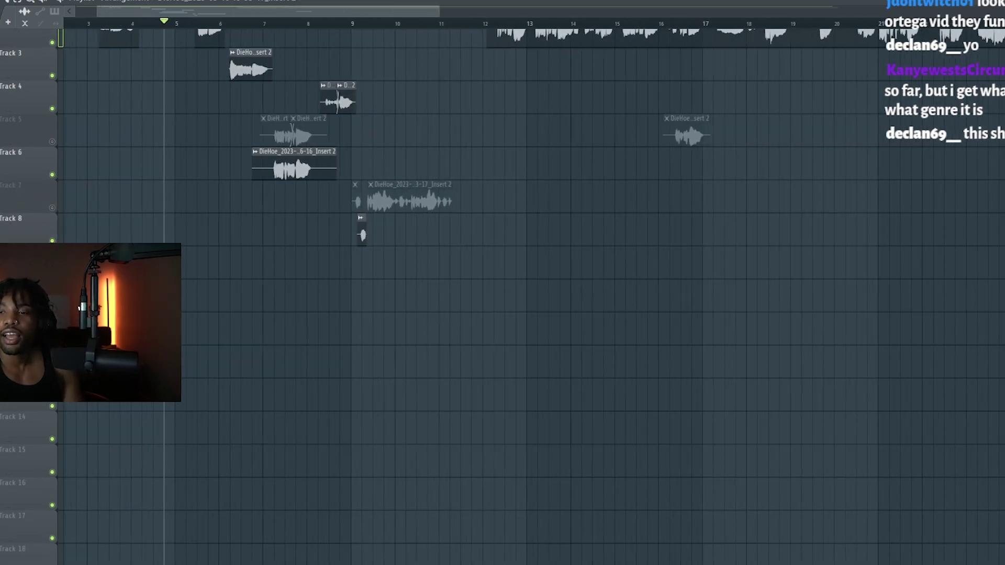
scroll(183, 267, up, 1)
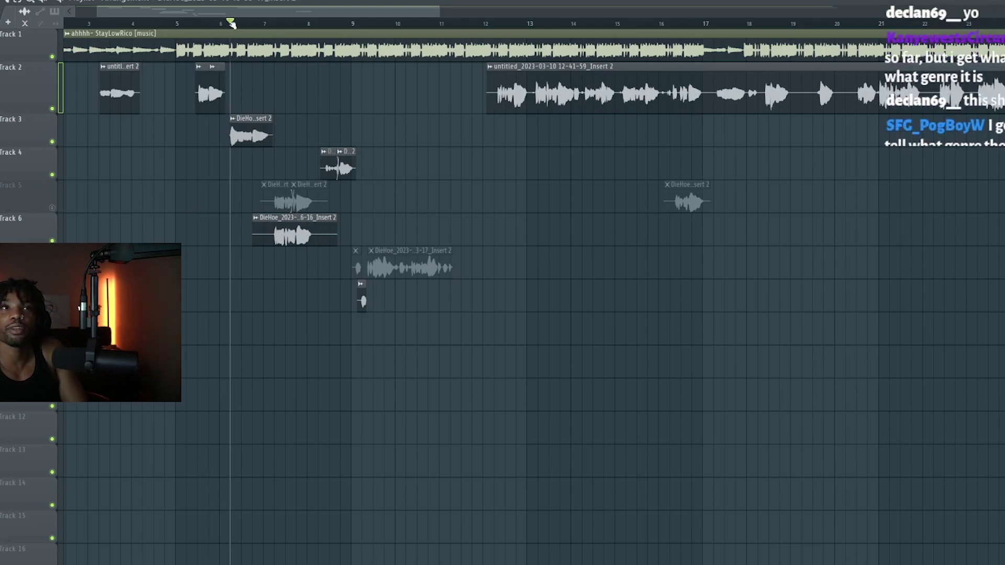
drag(207, 25, 143, 152)
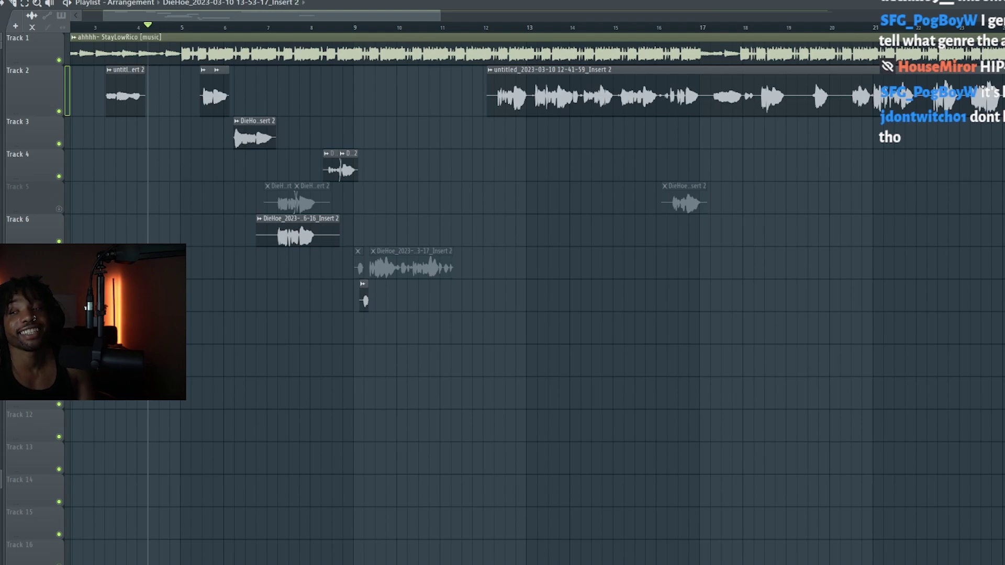
scroll(142, 183, down, 4)
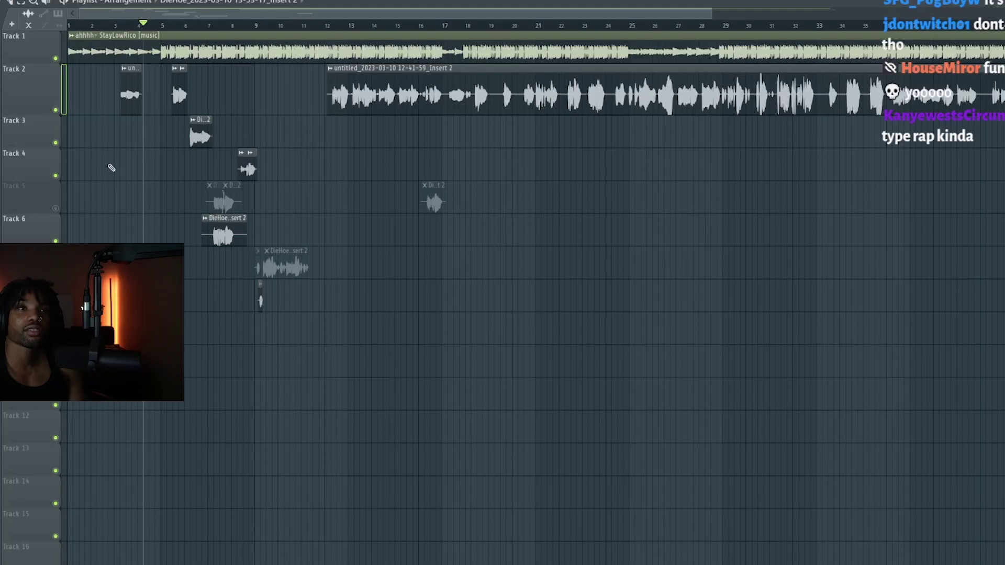
Record a vocal take on Track 9 from just after bar 5, muting Track 6 midway, and undo it.
scroll(173, 184, up, 5)
click(220, 24)
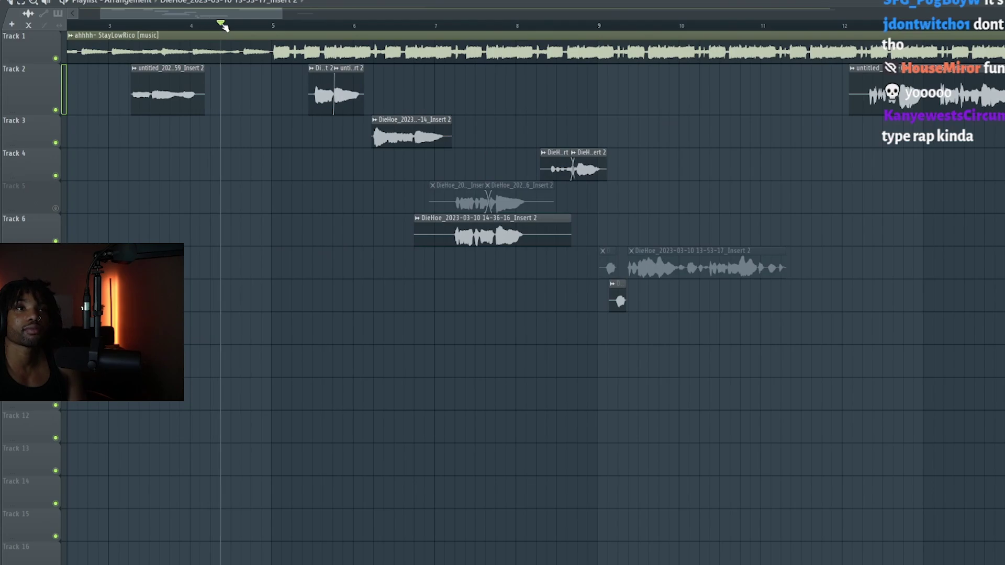
key(space)
scroll(331, 216, down, 3)
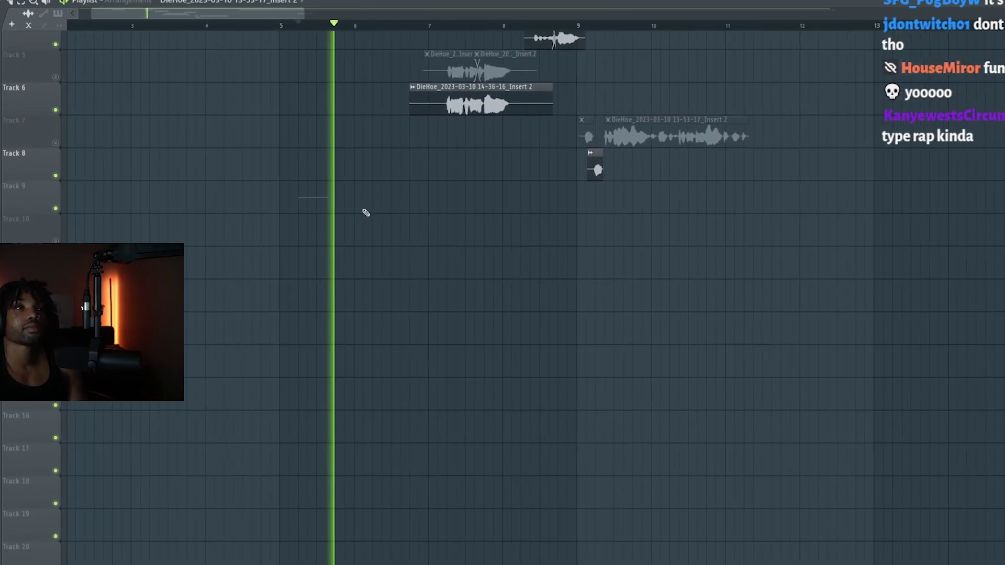
scroll(394, 207, up, 3)
scroll(311, 200, up, 1)
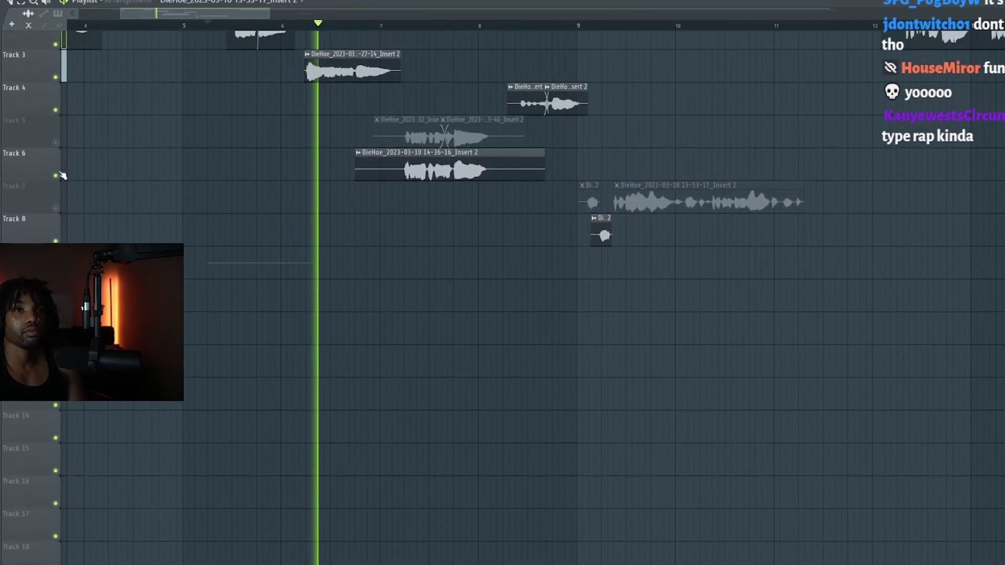
click(55, 175)
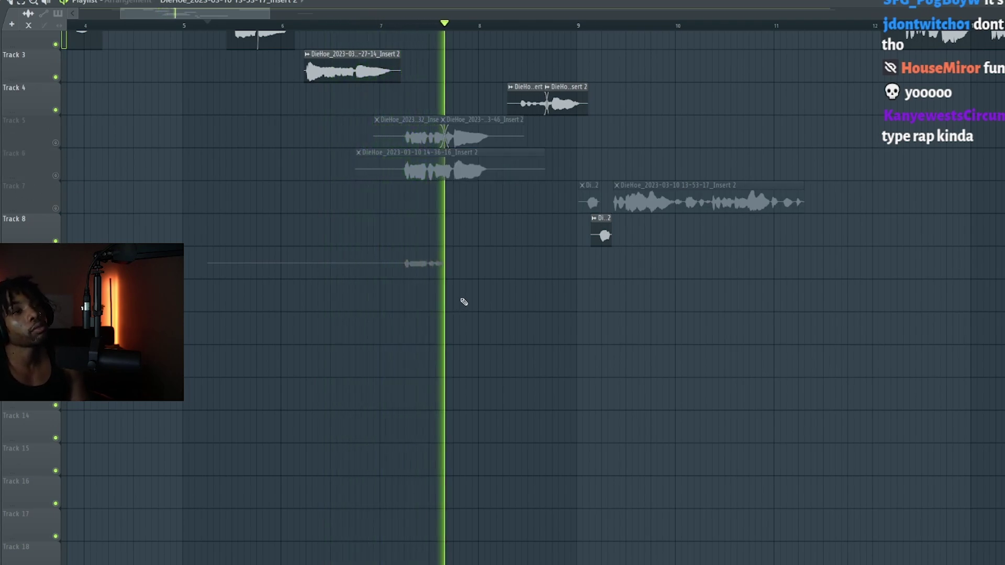
key(space)
key(ctrl+z)
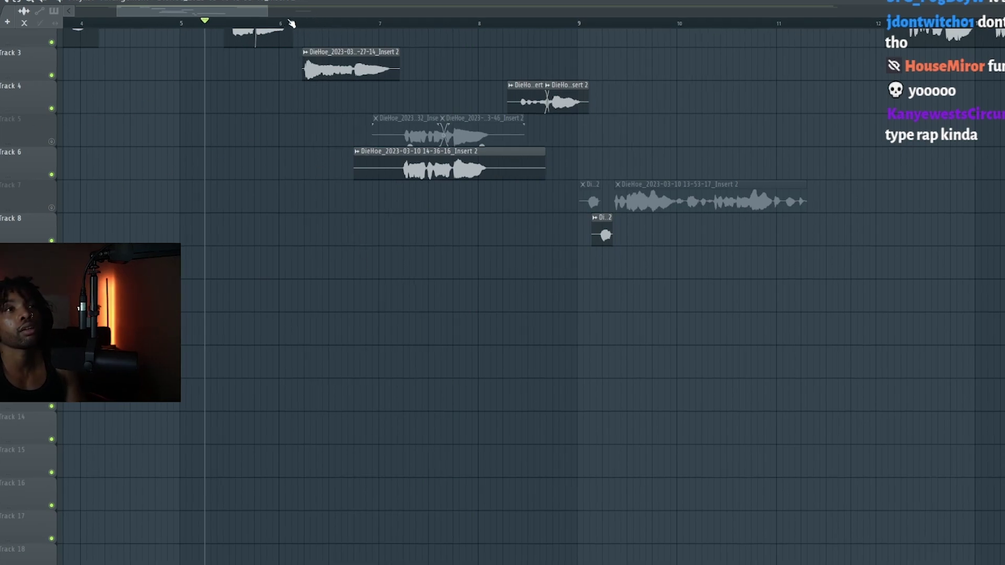
Record a new vocal take on Track 9 from 6:05:00 and mute Track 6 during it.
click(304, 23)
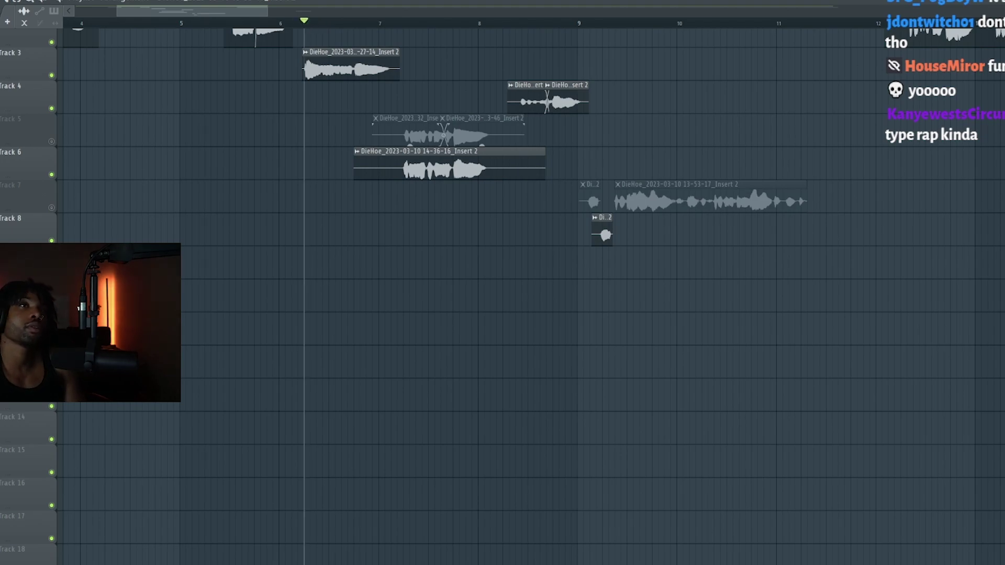
key(space)
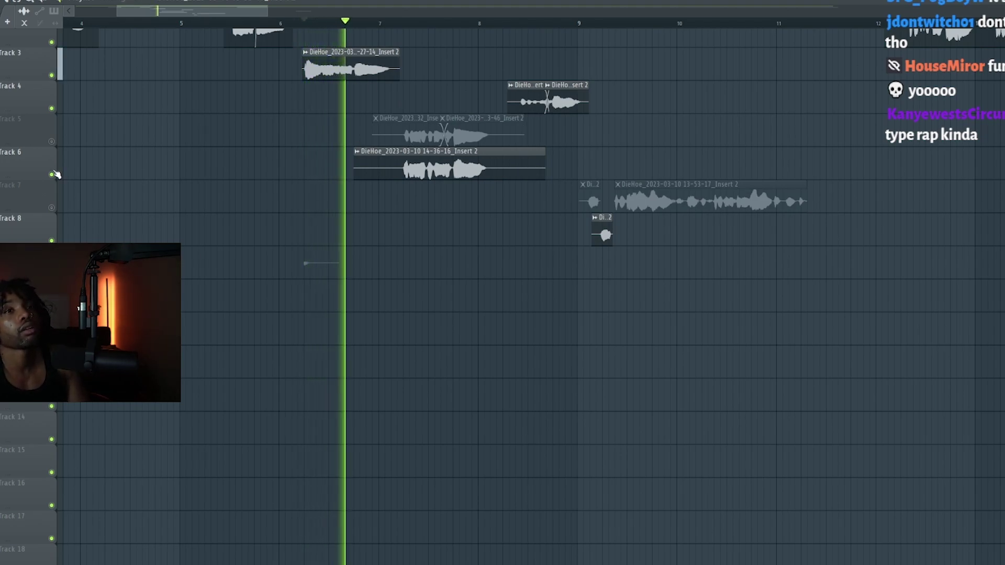
click(52, 174)
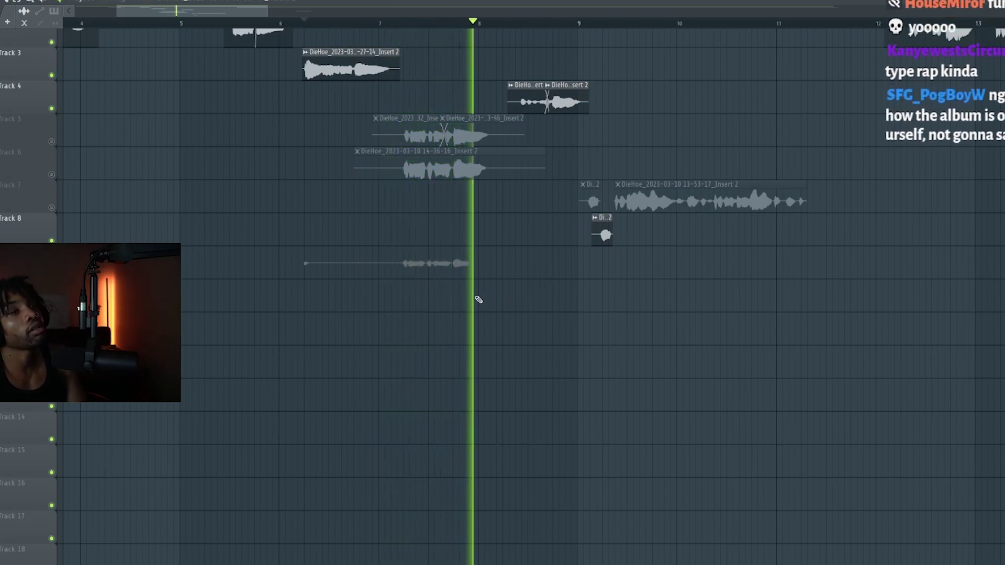
key(space)
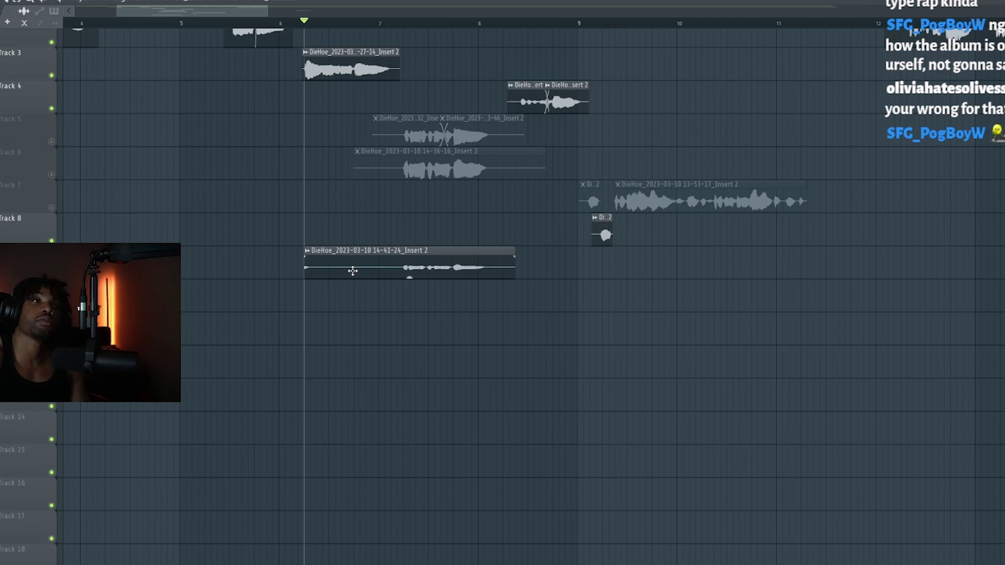
Normalize the new Track 9 take and trim its start to just before the vocal after bar 7.
double_click(372, 261)
click(100, 165)
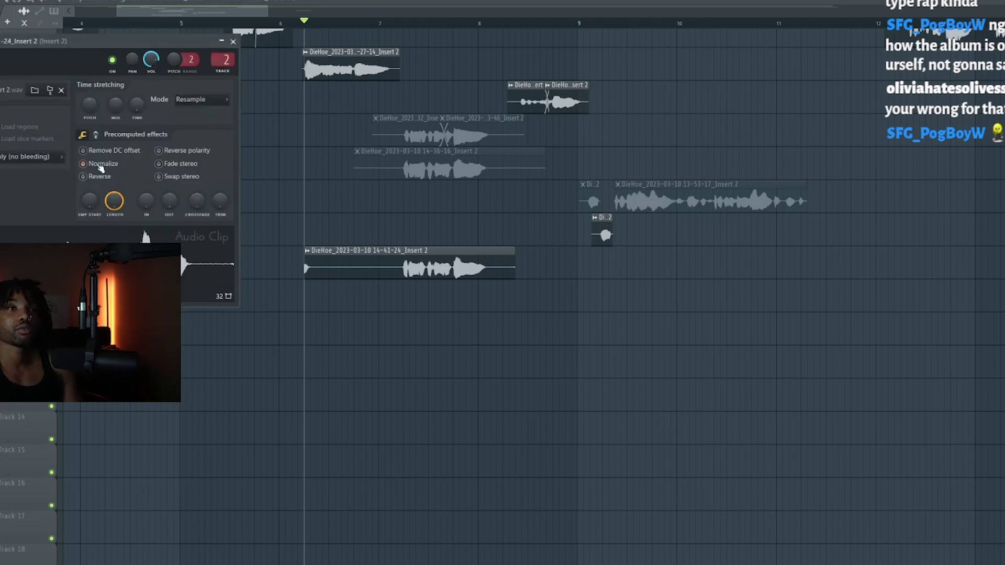
click(233, 41)
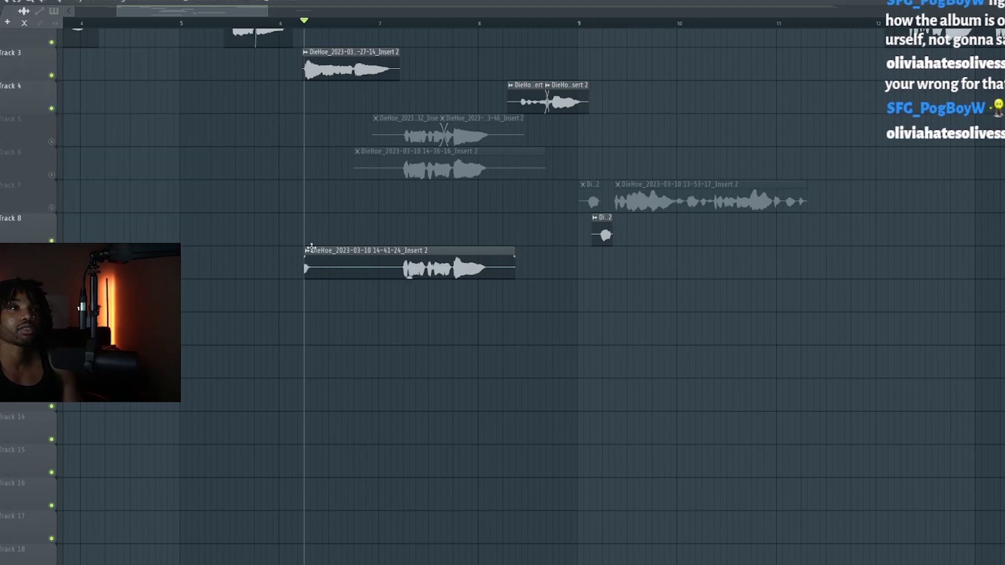
drag(306, 268, 414, 268)
double_click(432, 271)
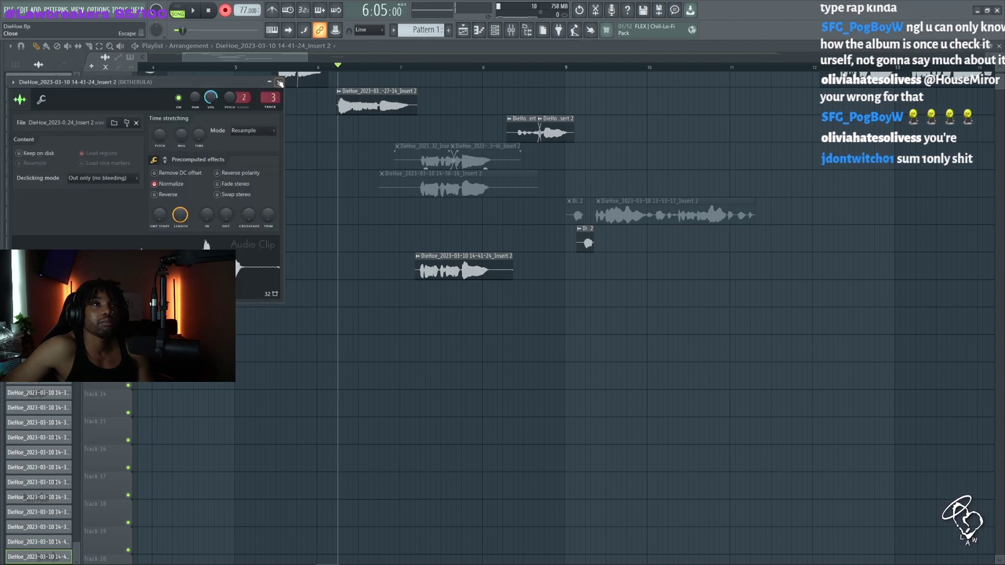
key(Escape)
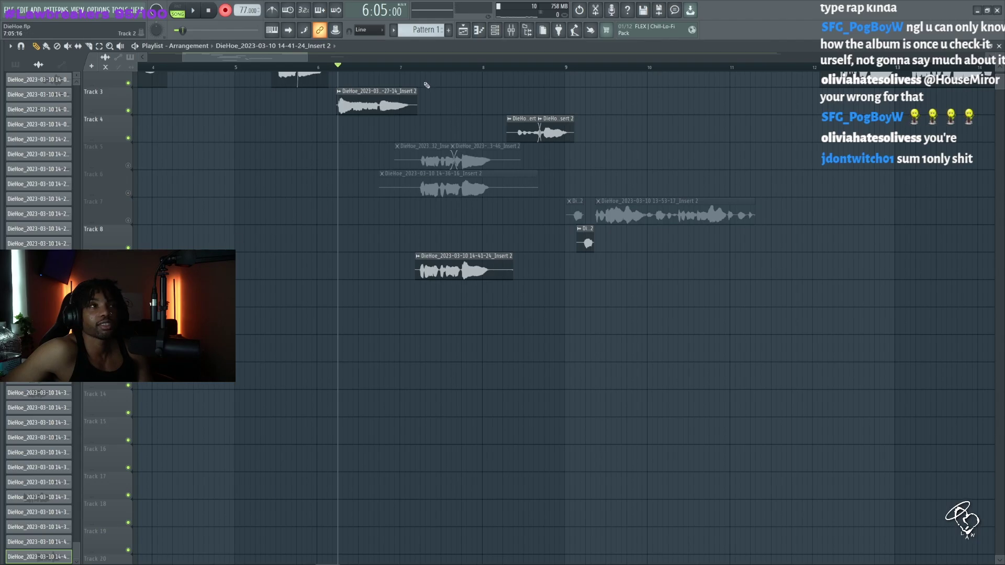
Play back the trimmed Track 9 take from 6:05:00 and delete the clip.
key(space)
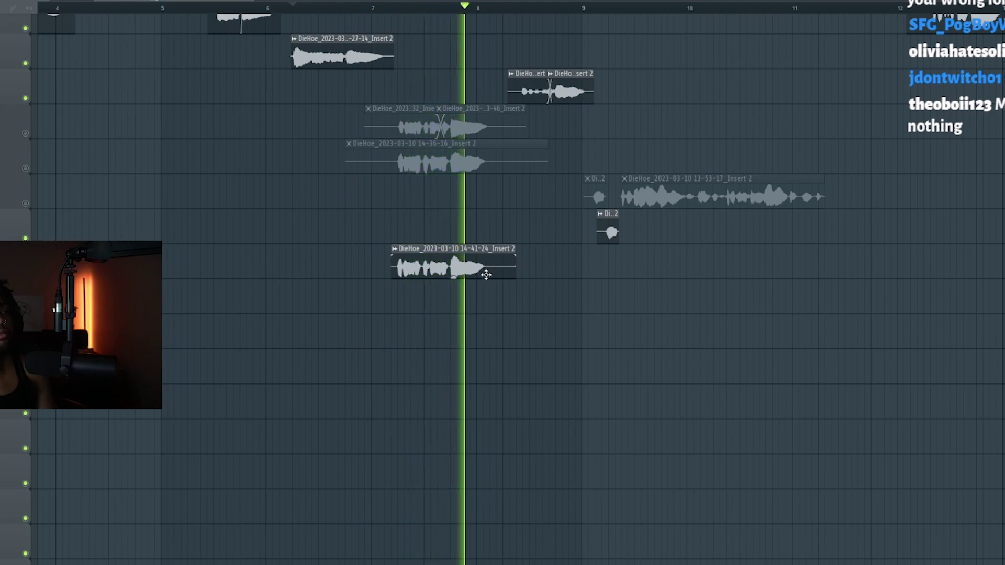
key(space)
right_click(486, 273)
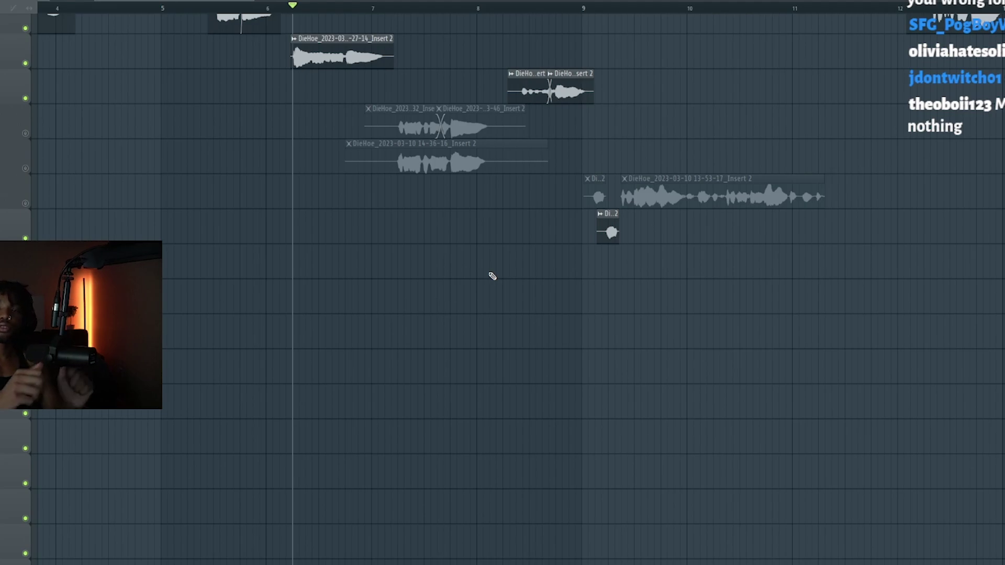
Record the line again on Track 9 from shortly before bar 6, restarting once after an aborted take.
click(265, 8)
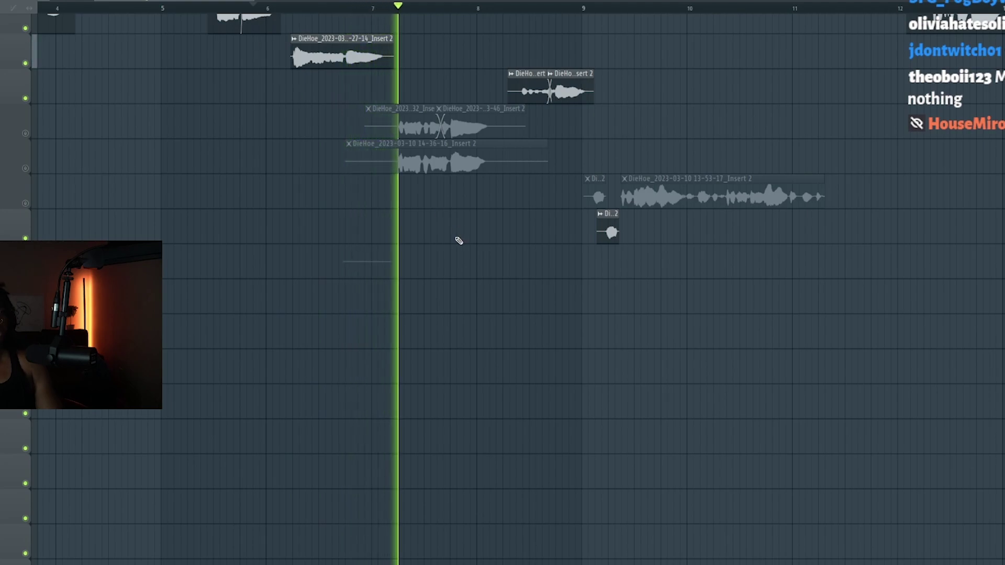
key(space)
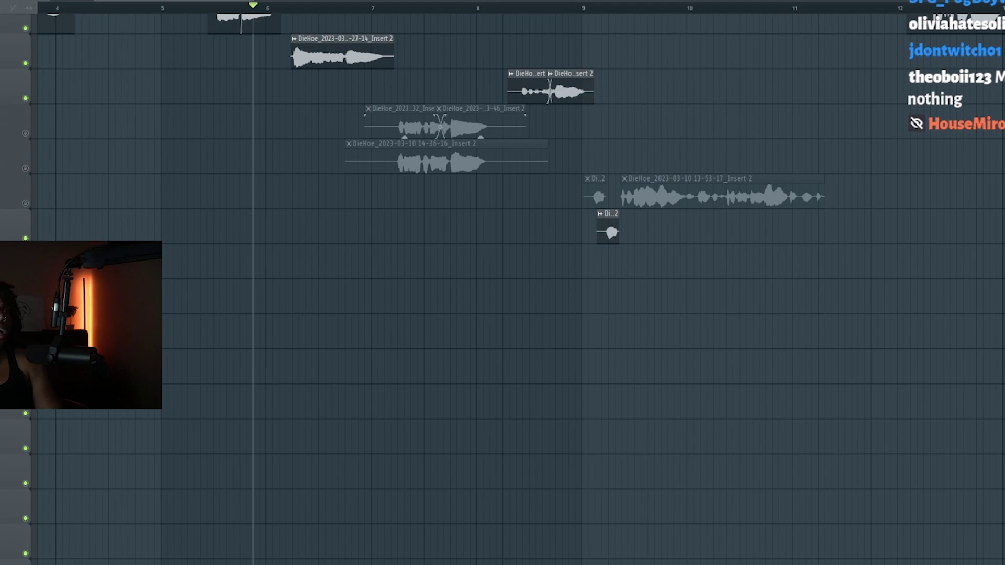
key(space)
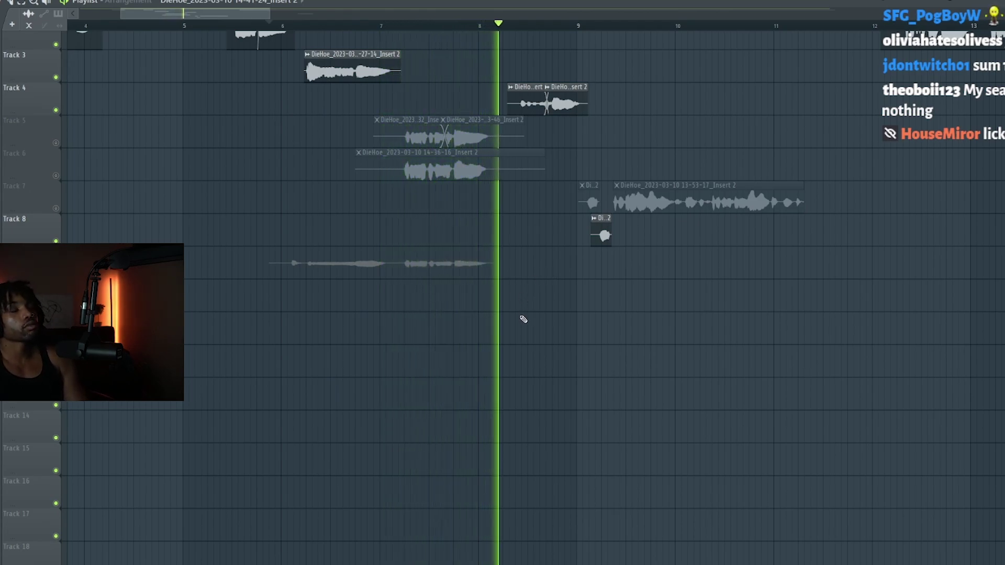
key(space)
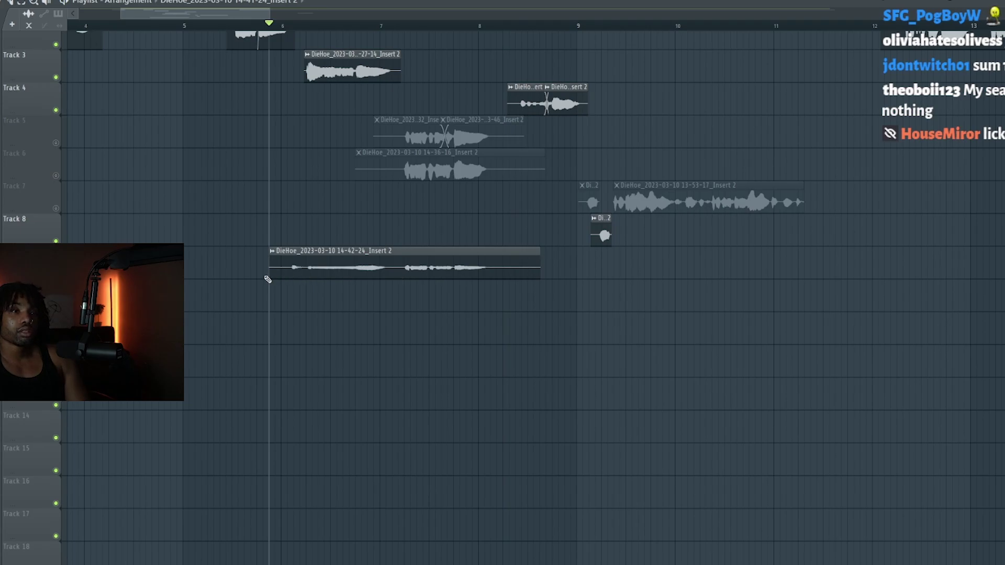
Trim the start of the latest Track 9 take to just after bar 7 and normalize the clip.
drag(267, 271, 393, 271)
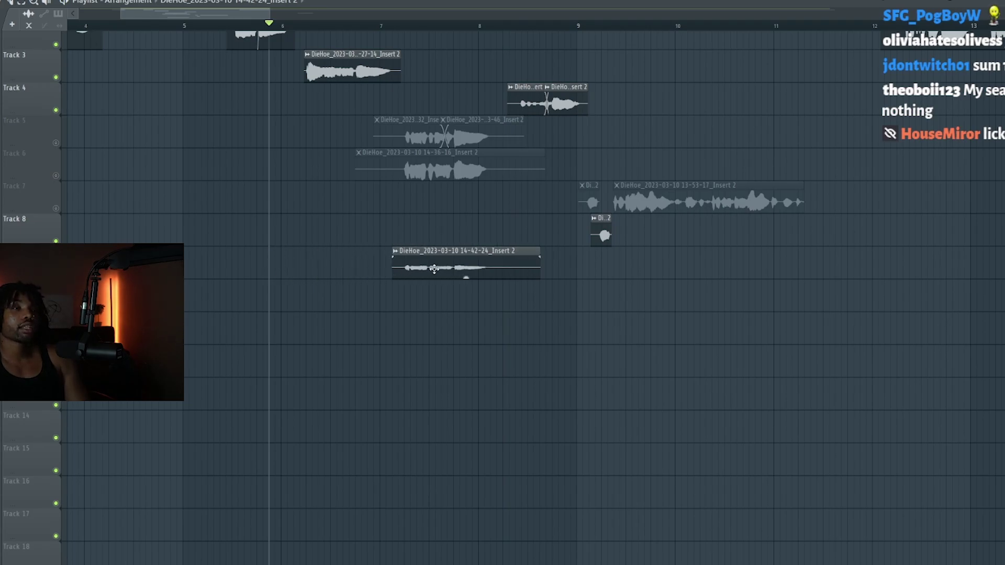
double_click(434, 269)
click(134, 197)
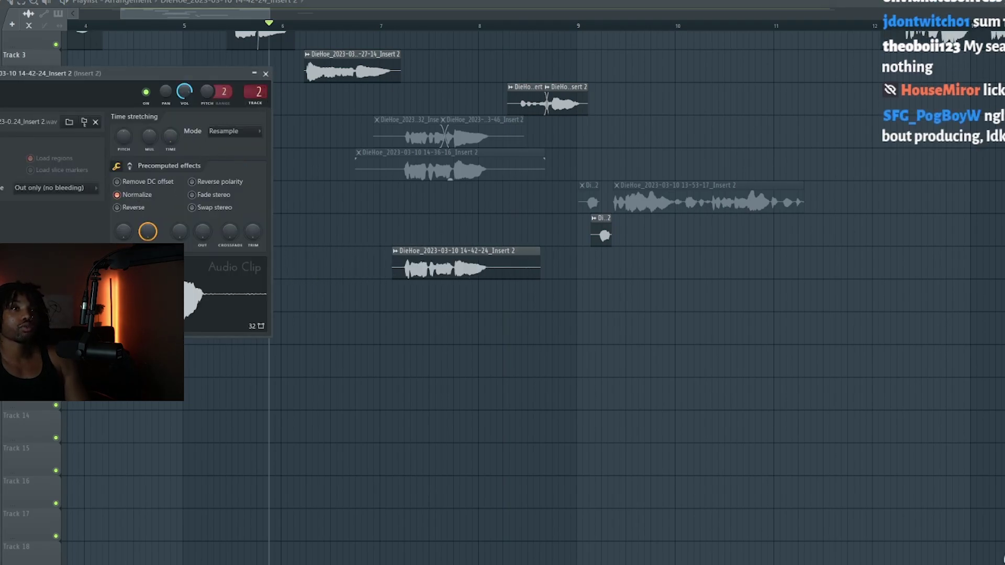
Play back the normalized Track 9 take from shortly before bar 6 and delete the clip.
click(265, 73)
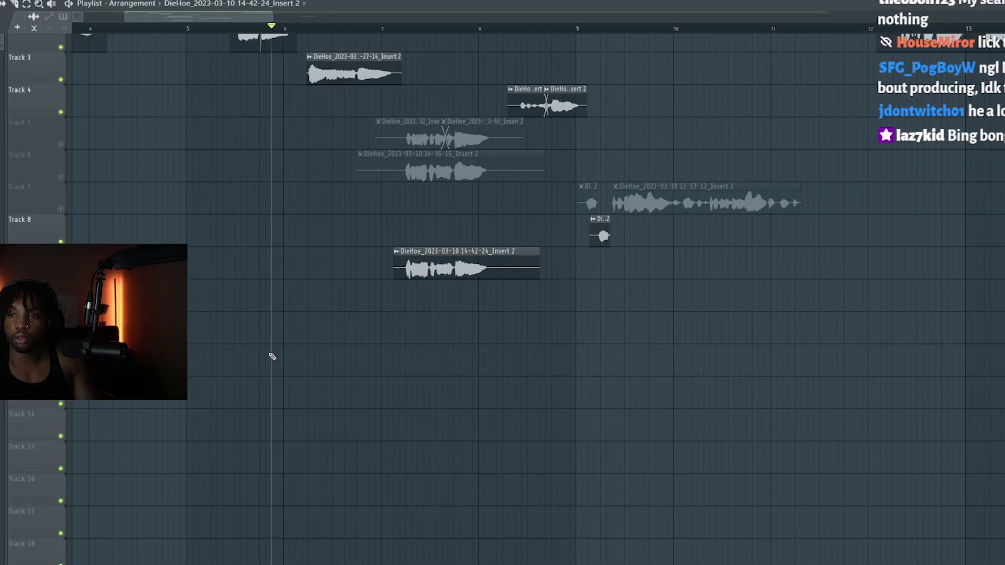
click(273, 293)
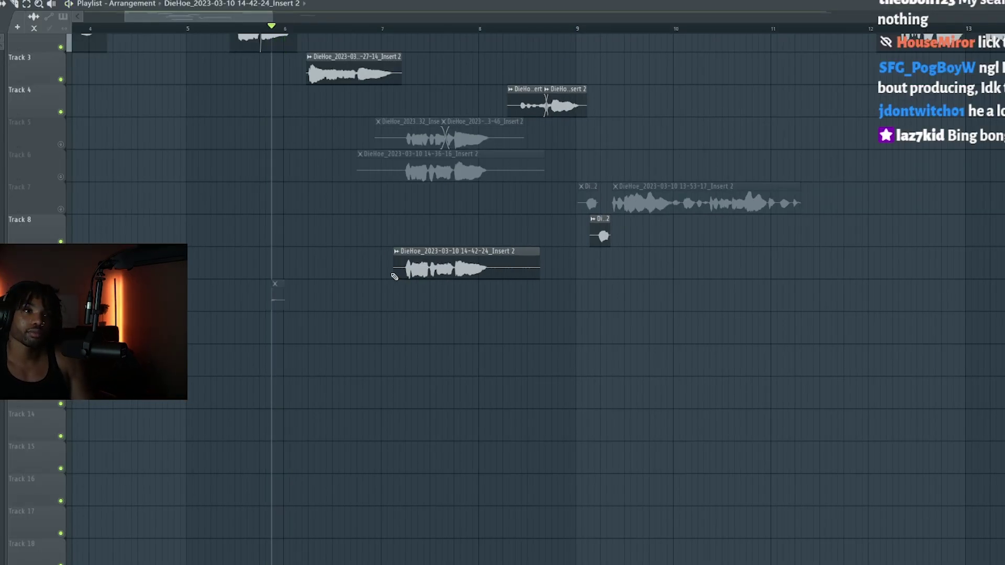
key(space)
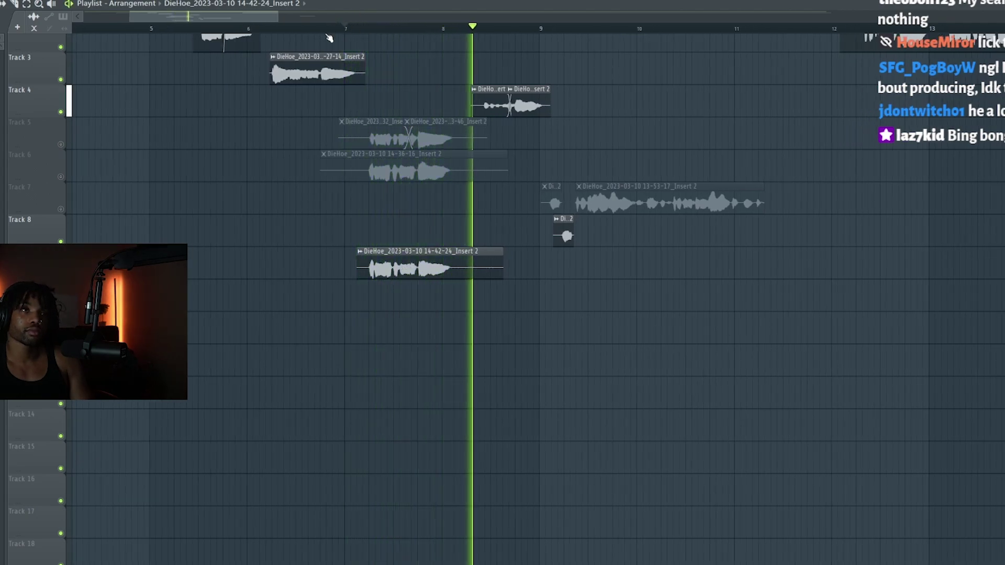
key(space)
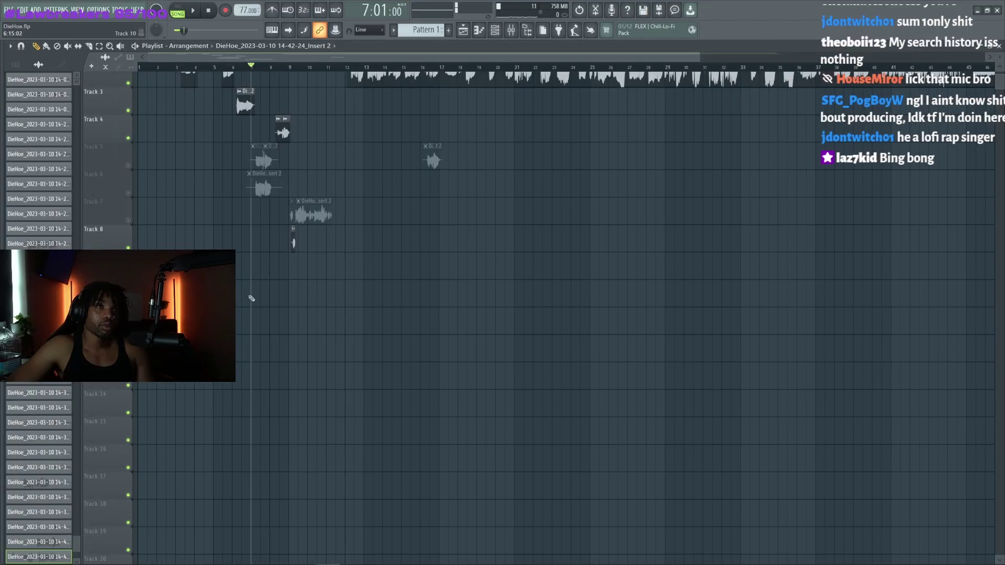
Set the playback position about midway through bar 5 and play the arrangement from there.
scroll(191, 352, down, 8)
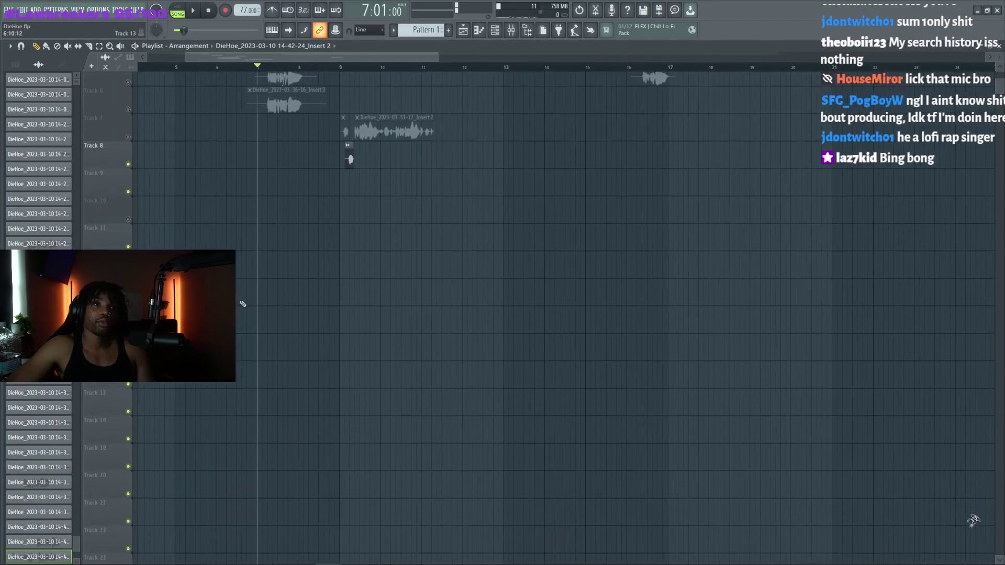
scroll(191, 352, up, 1)
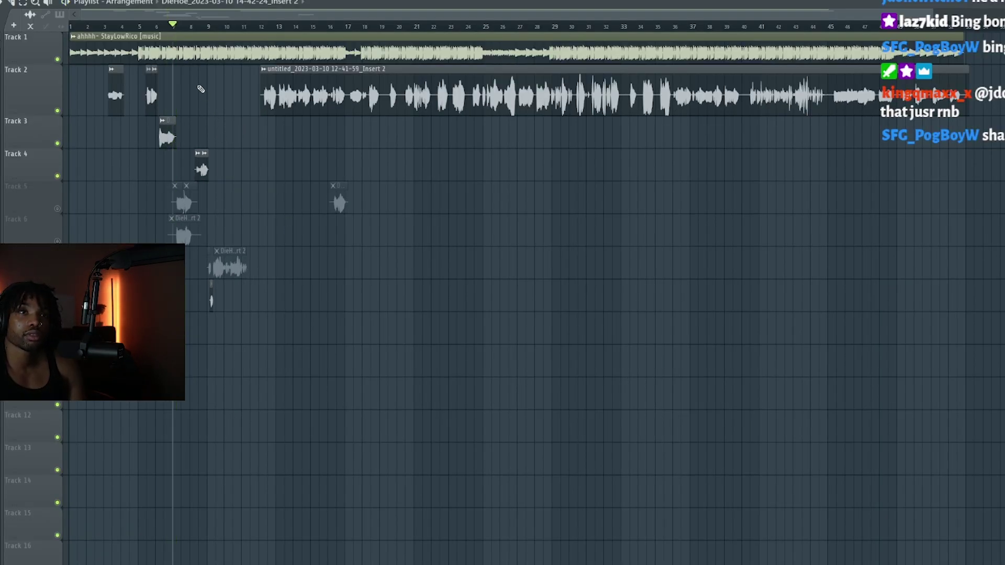
drag(173, 25, 148, 26)
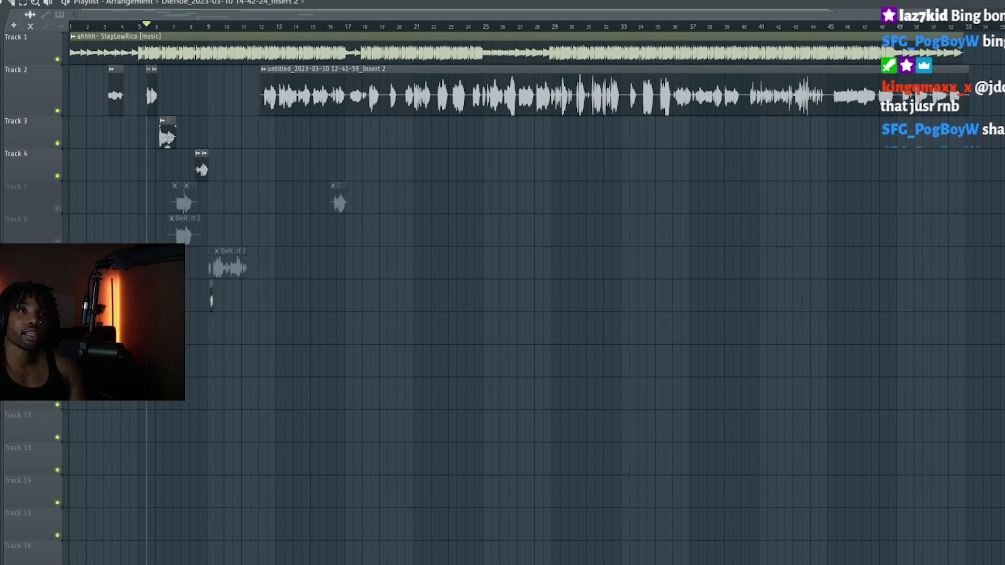
scroll(150, 213, up, 4)
scroll(173, 232, down, 3)
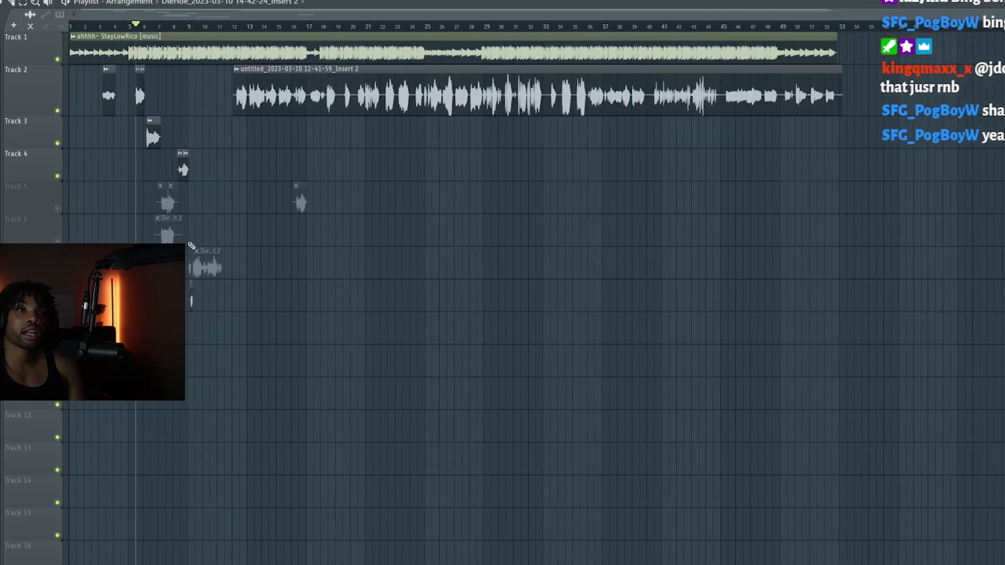
scroll(134, 83, up, 5)
scroll(174, 314, down, 3)
scroll(175, 314, up, 3)
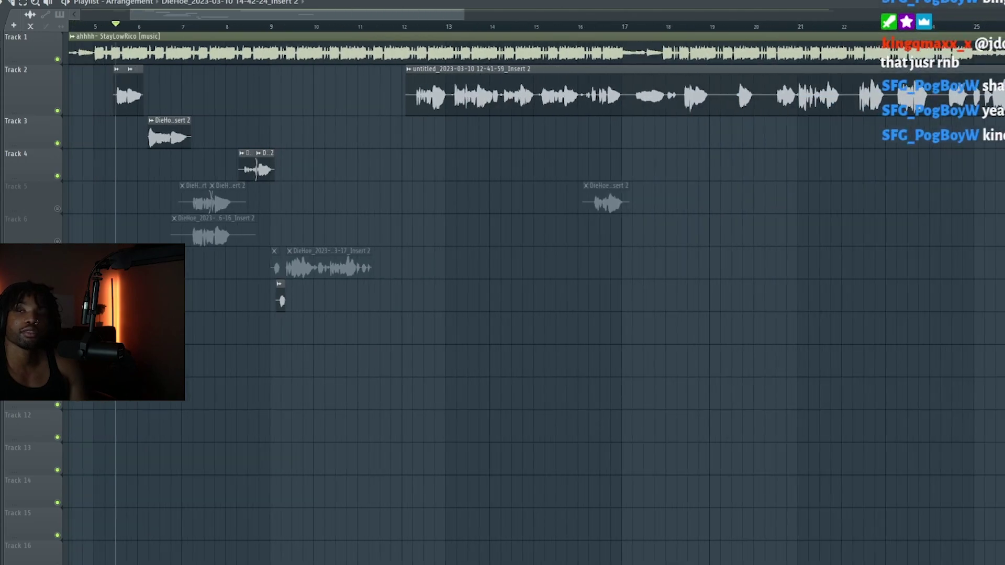
scroll(174, 314, down, 1)
scroll(174, 314, up, 1)
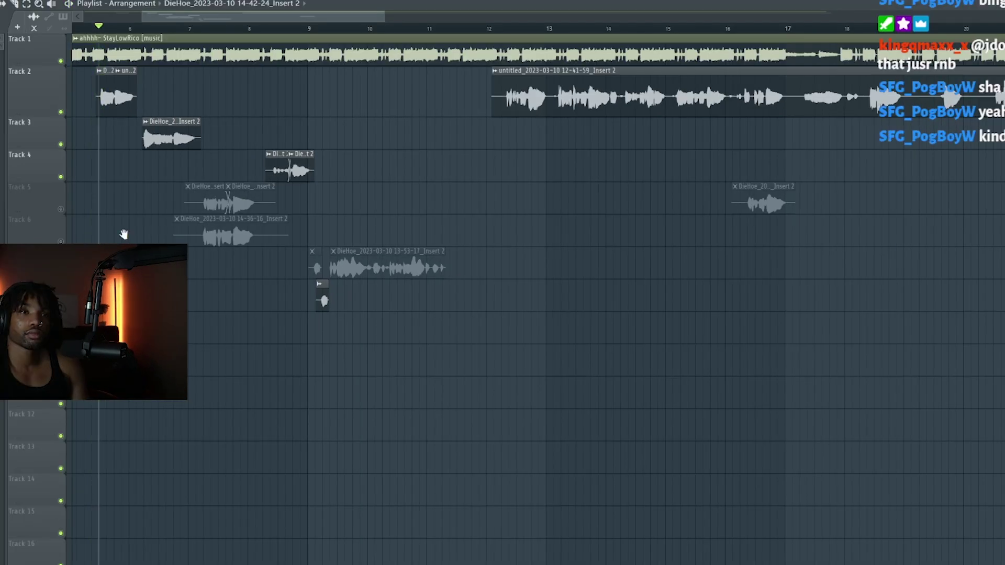
drag(126, 236, 333, 246)
scroll(256, 256, down, 3)
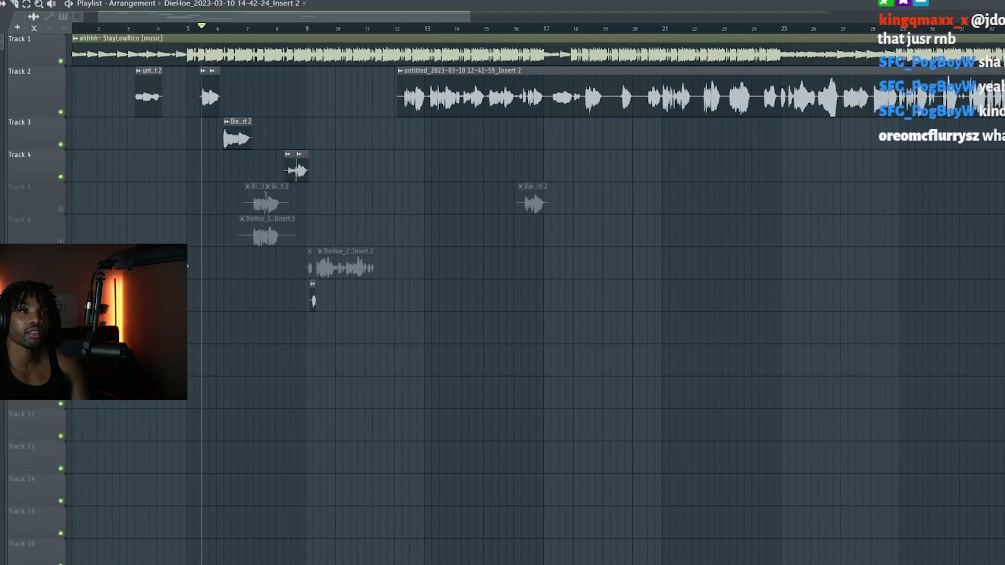
scroll(246, 157, up, 2)
key(space)
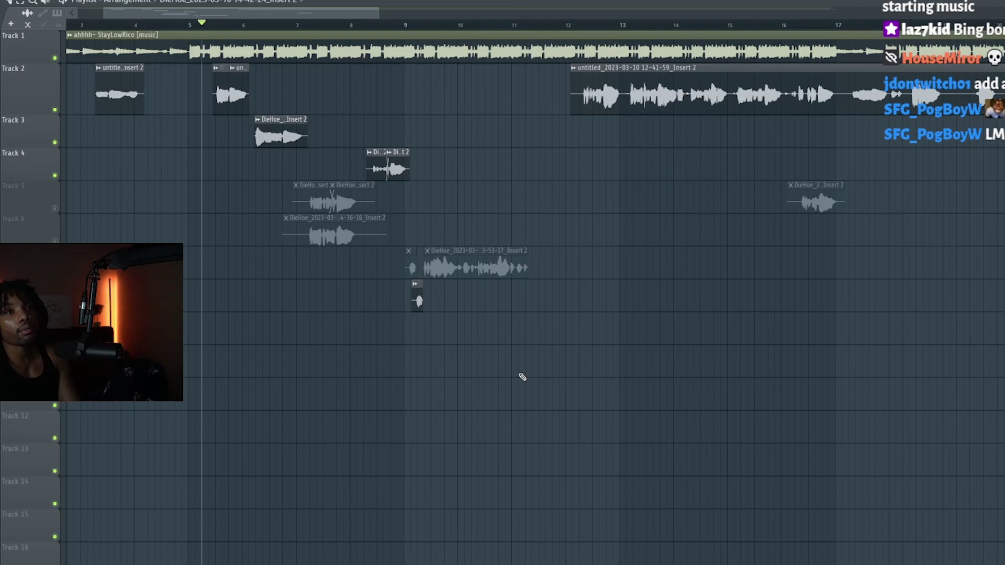
scroll(488, 93, down, 1)
scroll(249, 143, down, 5)
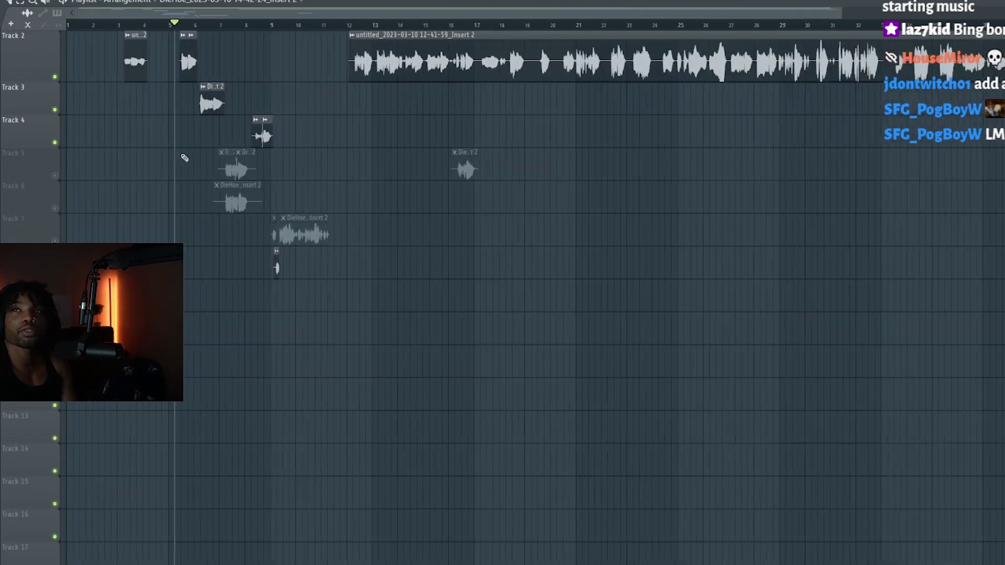
scroll(172, 164, up, 5)
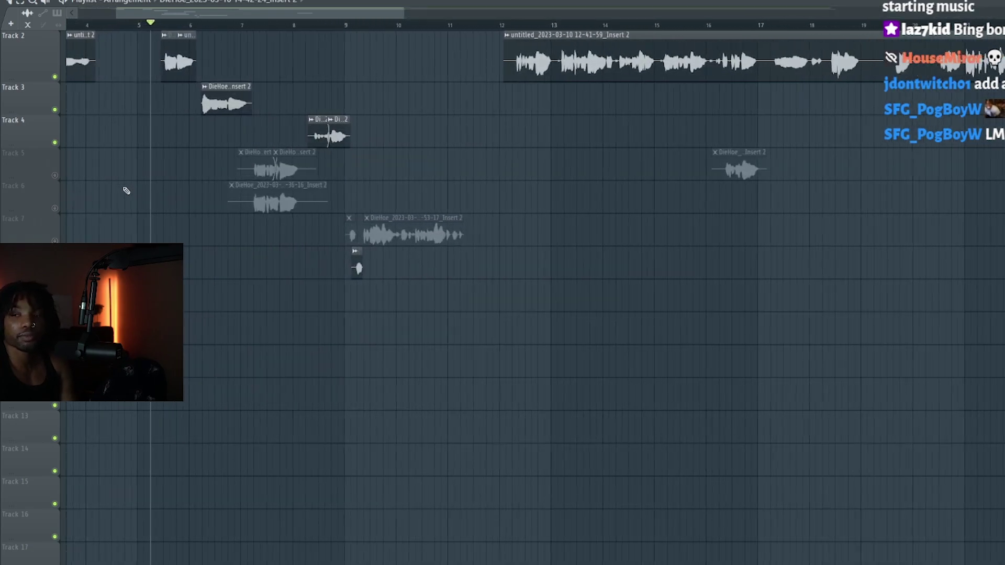
scroll(220, 119, up, 1)
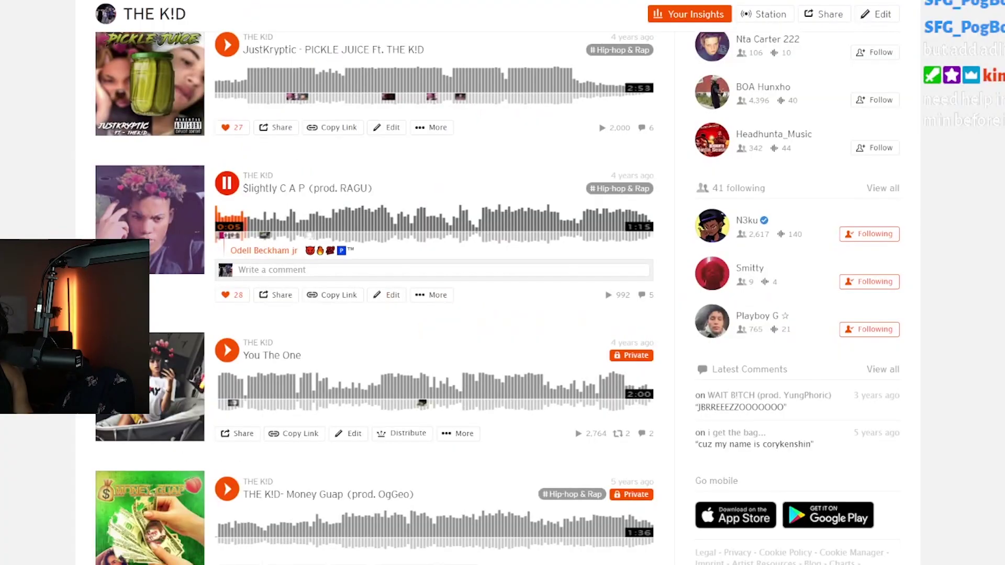
Open the page of the track $lightly C A P (prod. RAGU) from the SoundCloud profile's track list.
scroll(439, 323, up, 5)
scroll(438, 323, down, 3)
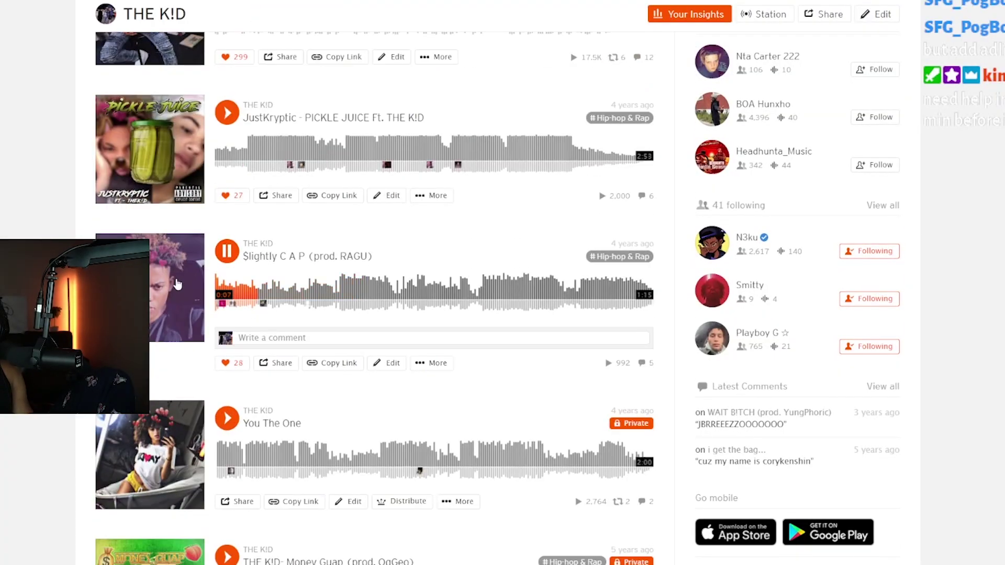
click(197, 297)
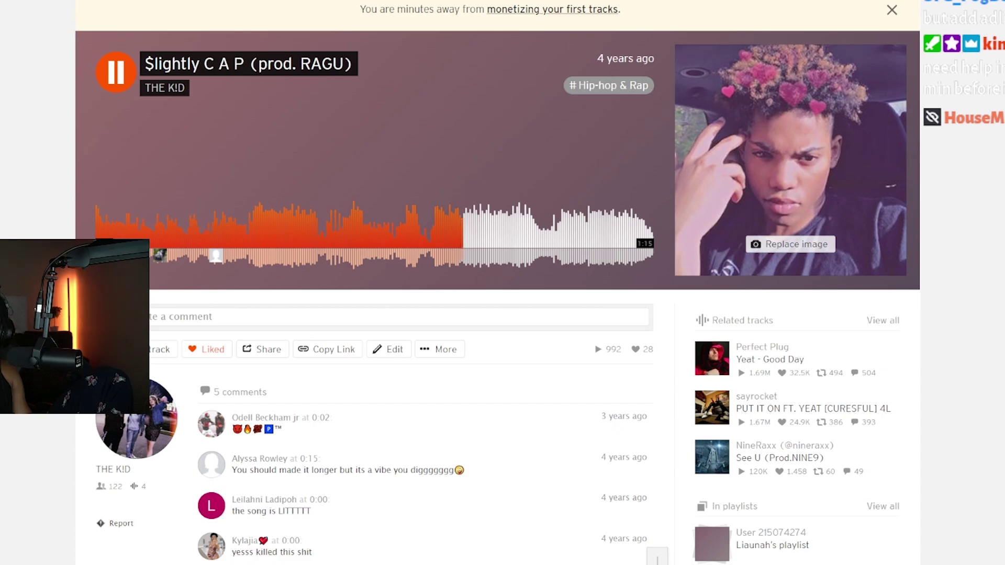
Replay $lightly C A P from slightly before its midpoint and pause the track.
click(117, 59)
click(118, 59)
click(332, 230)
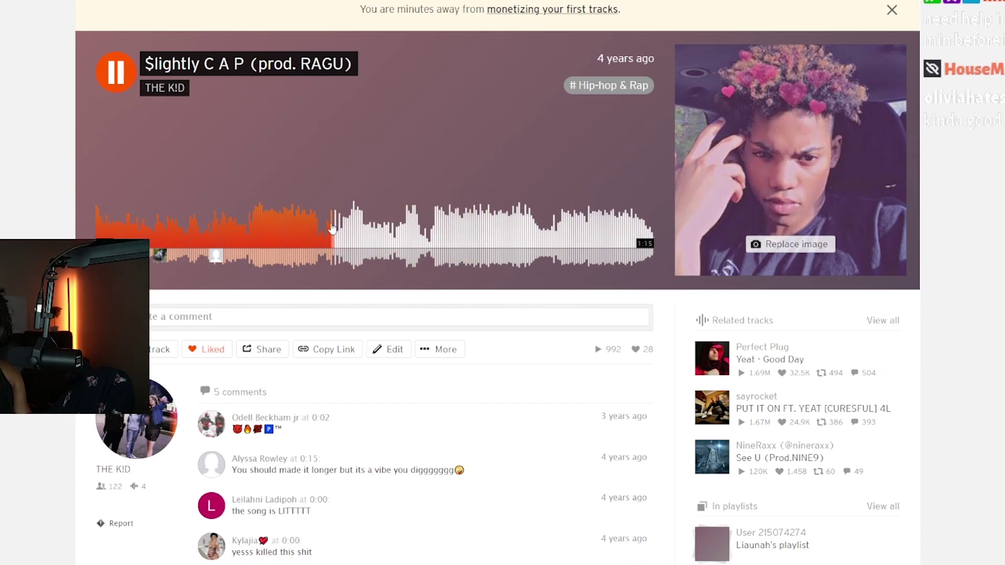
click(102, 77)
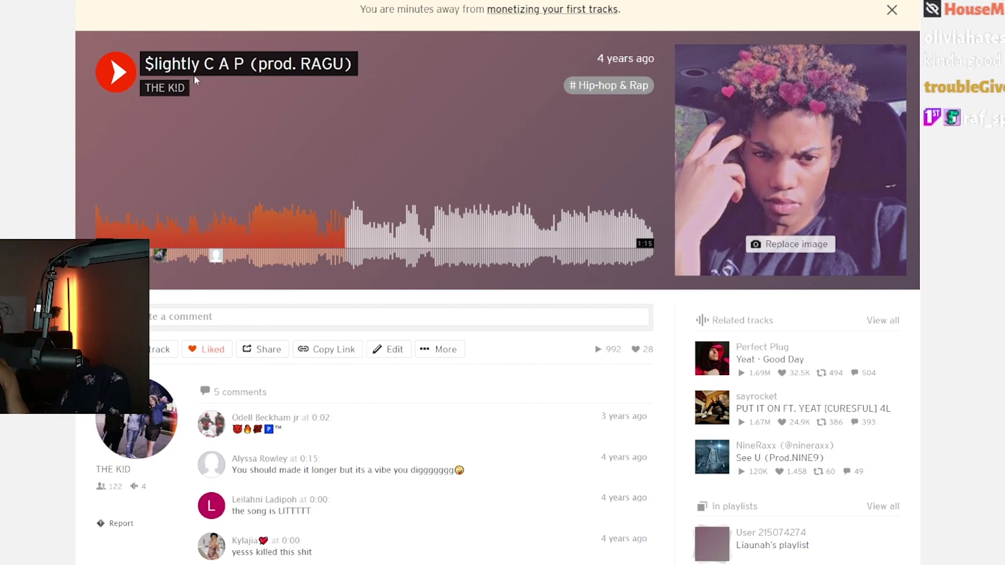
Switch back to the FL Studio arrangement and play it from the start of bar 6.
key(super+d)
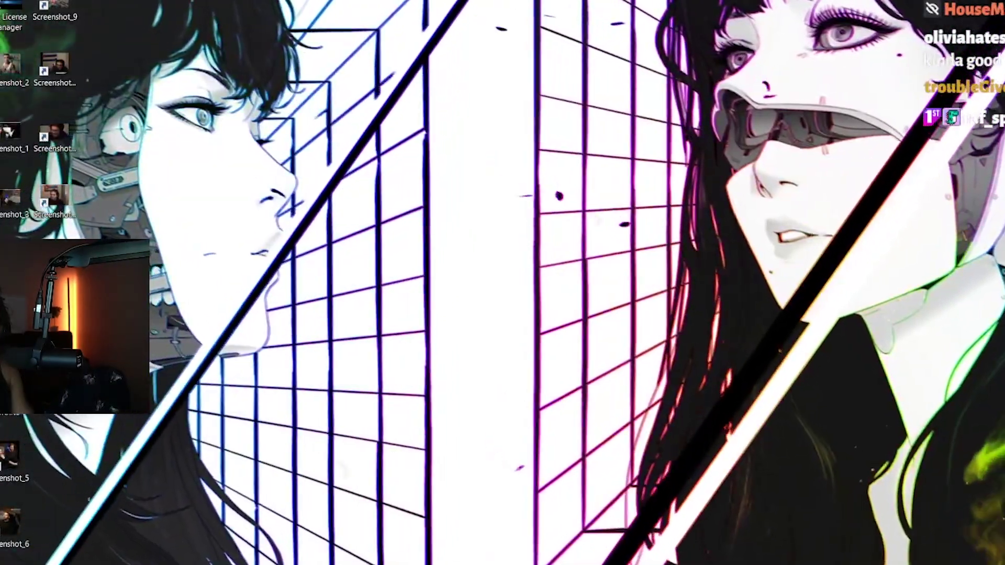
key(alt+Tab)
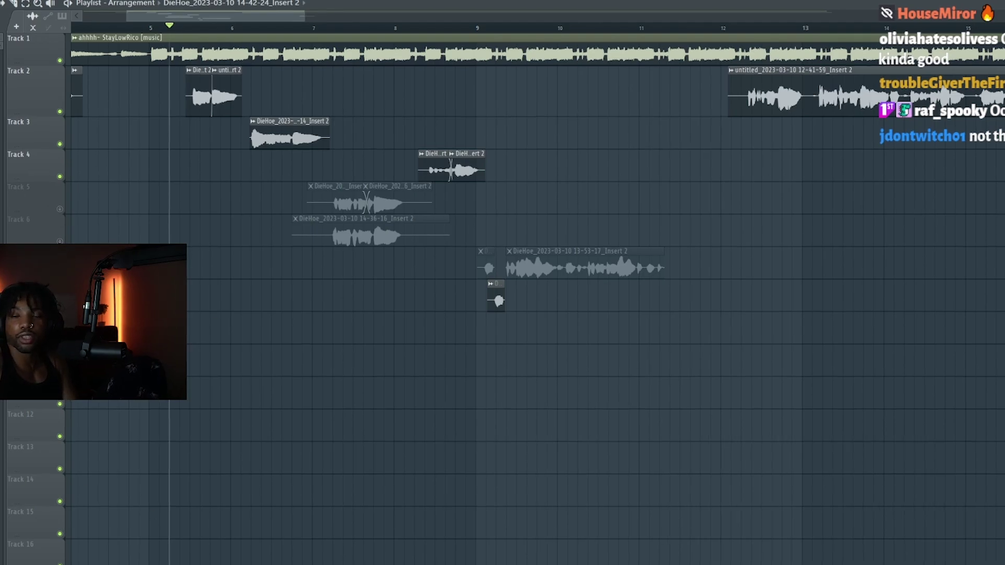
mouse_move(267, 564)
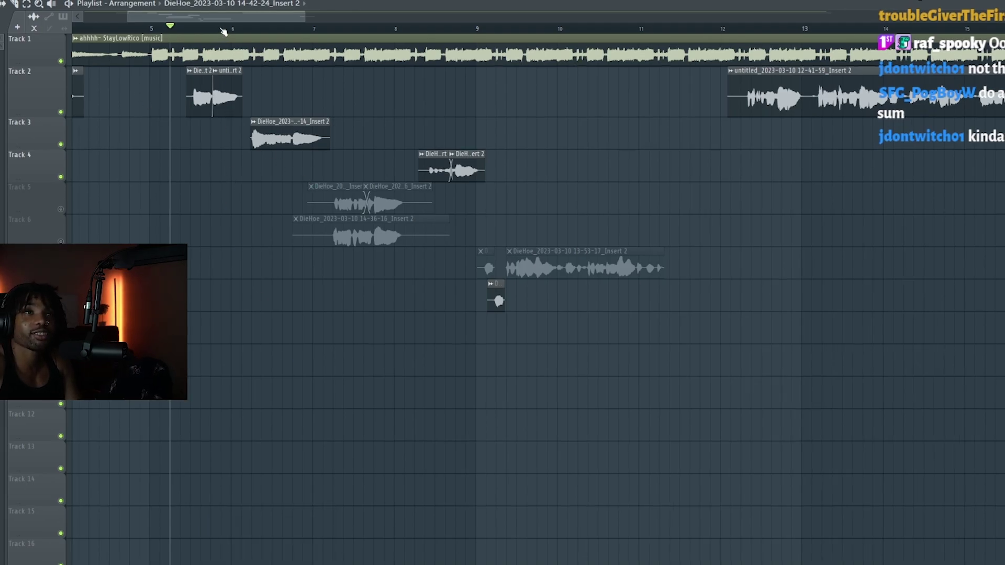
ctrl+scroll(208, 268, down, 6)
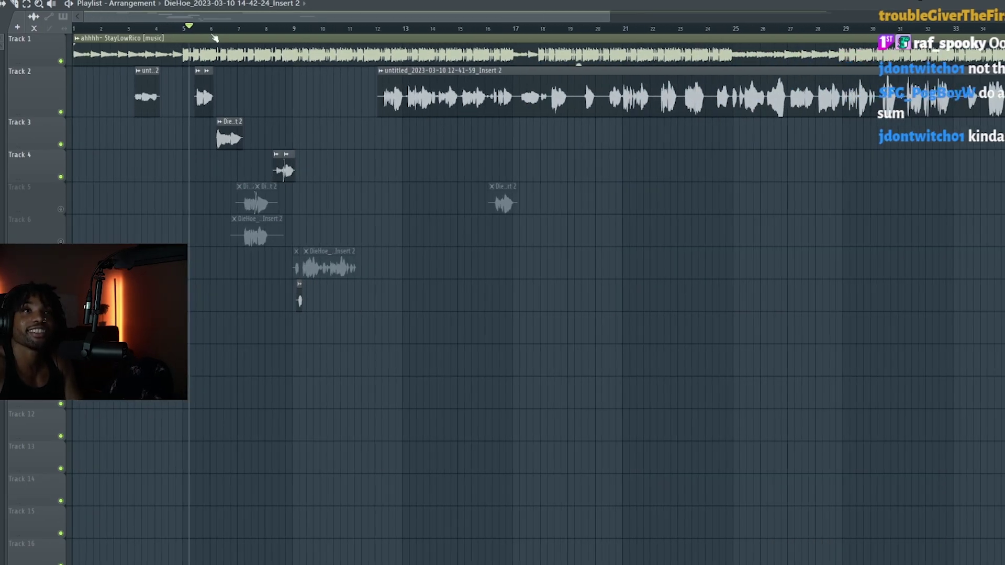
drag(224, 27, 215, 65)
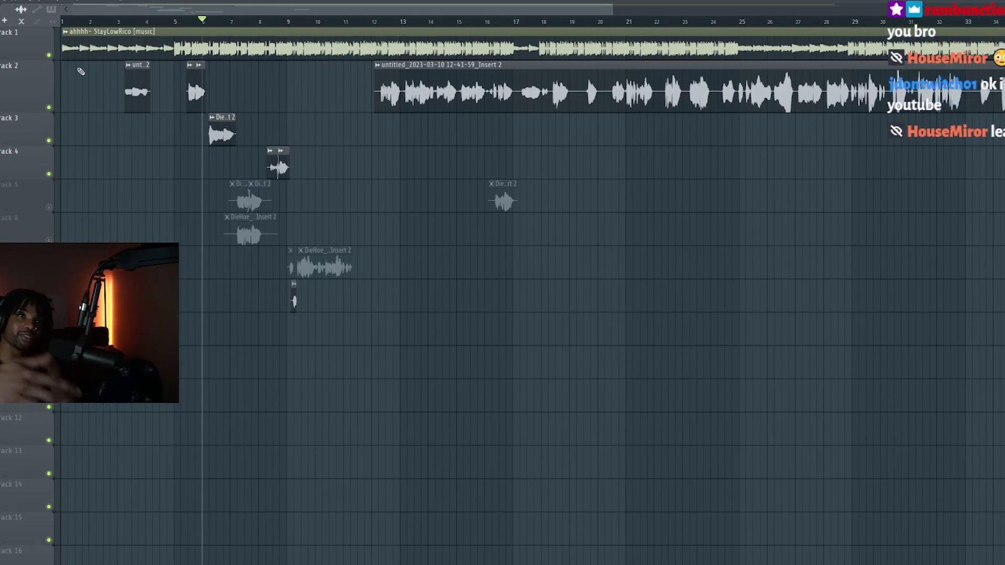
key(space)
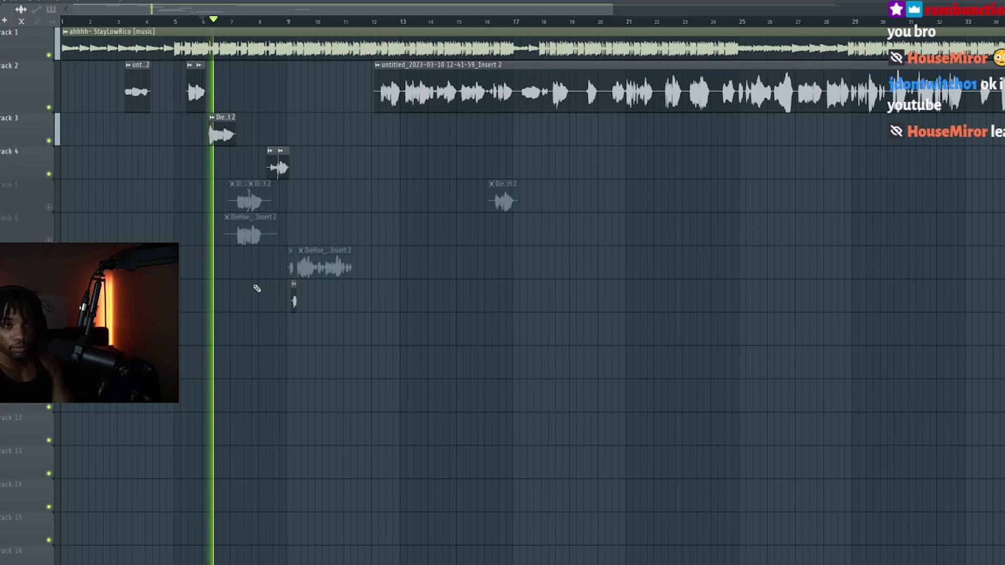
Unmute Track 7 during playback to listen to its vocals after bar 9, re-mute it and stop playback.
scroll(260, 283, up, 3)
scroll(233, 152, up, 2)
scroll(230, 126, down, 2)
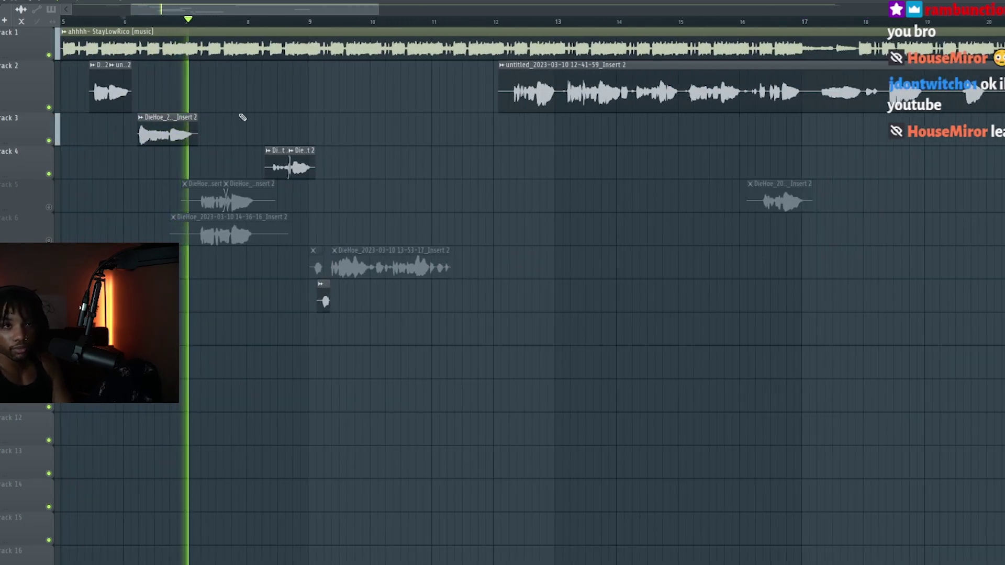
scroll(238, 120, down, 1)
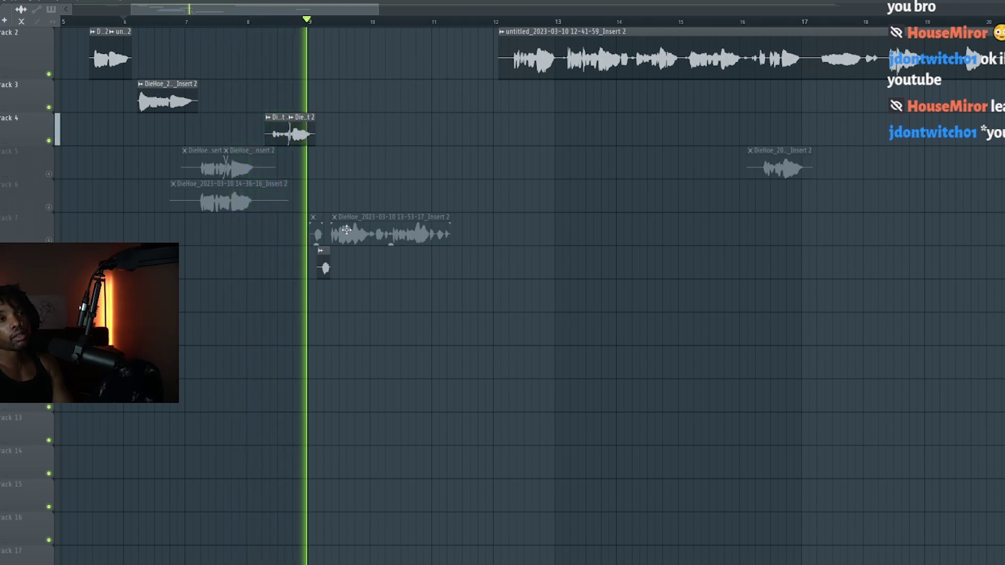
click(49, 240)
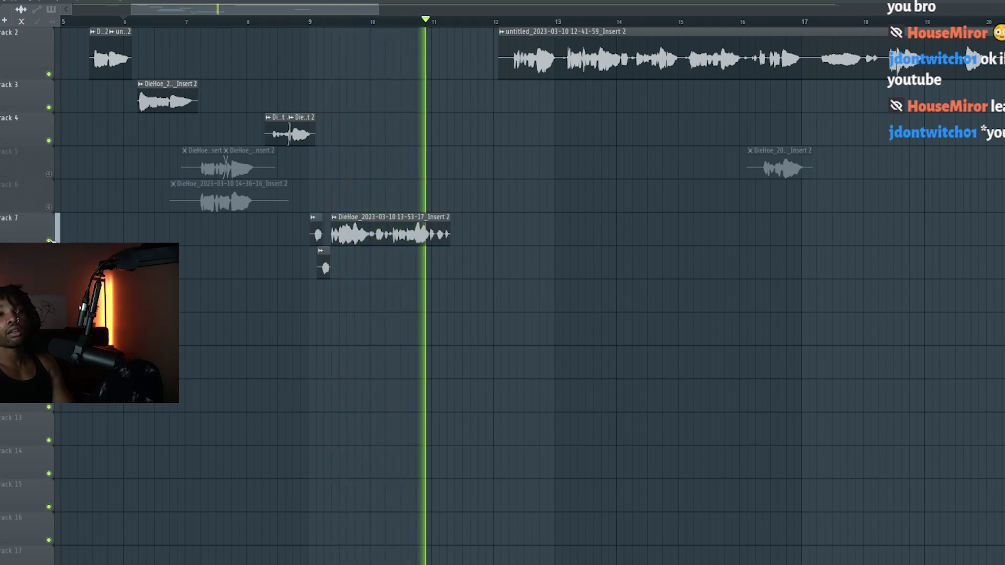
click(48, 241)
key(space)
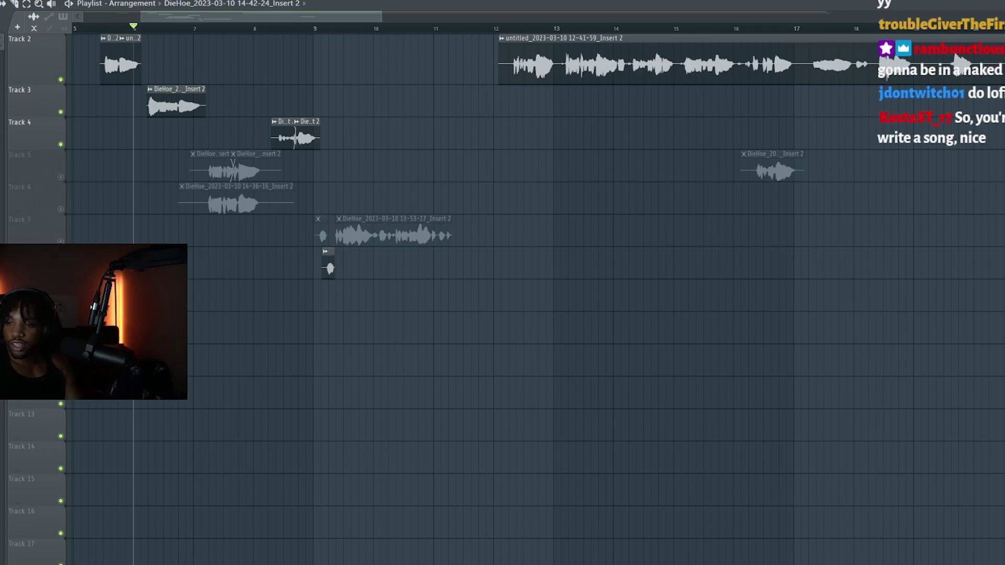
Switch to SoundCloud, return to the profile's track list and open XMAS Freestyle Ft. Kid.Biscuit (Prod. khroam).
scroll(226, 349, down, 3)
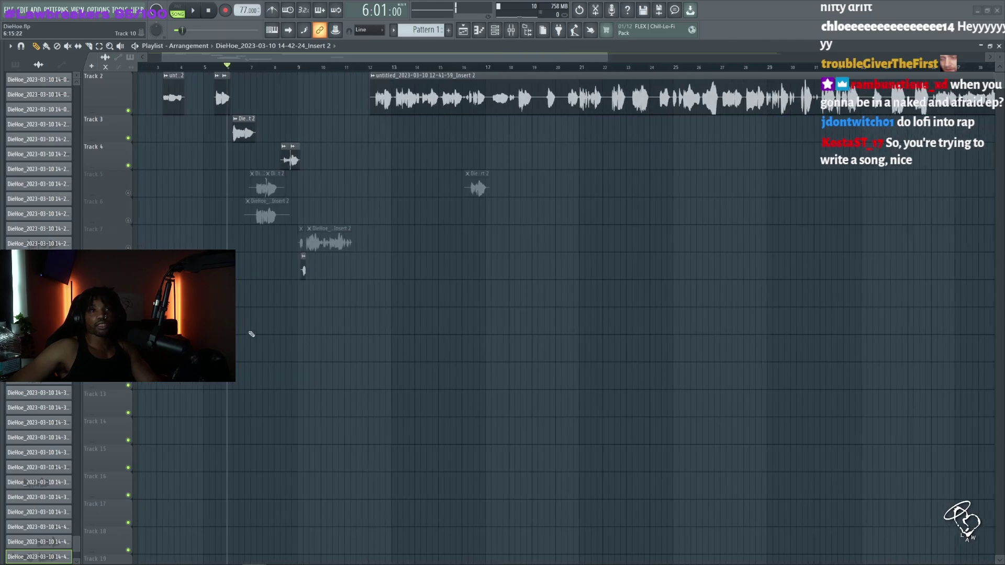
scroll(251, 334, down, 2)
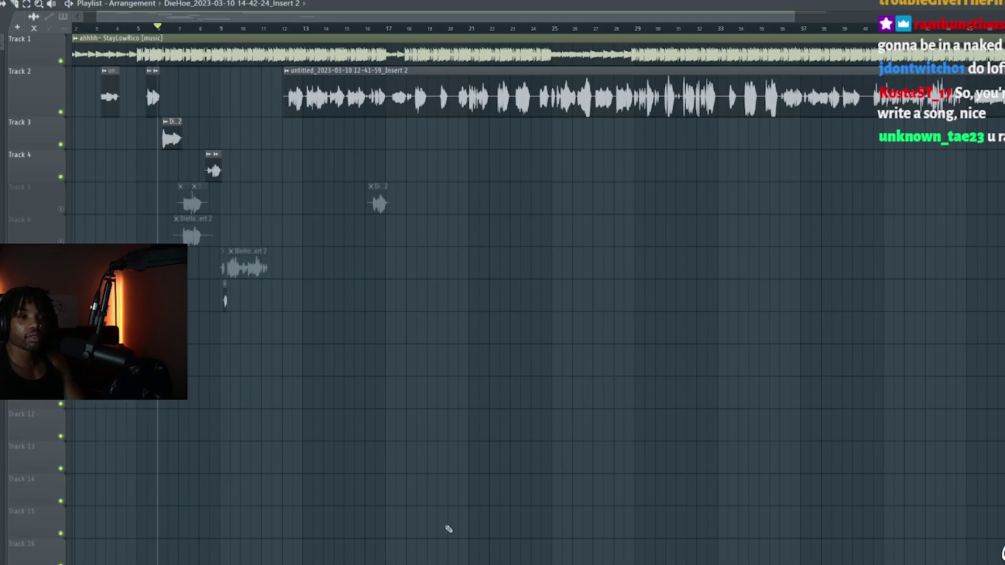
key(alt+Tab)
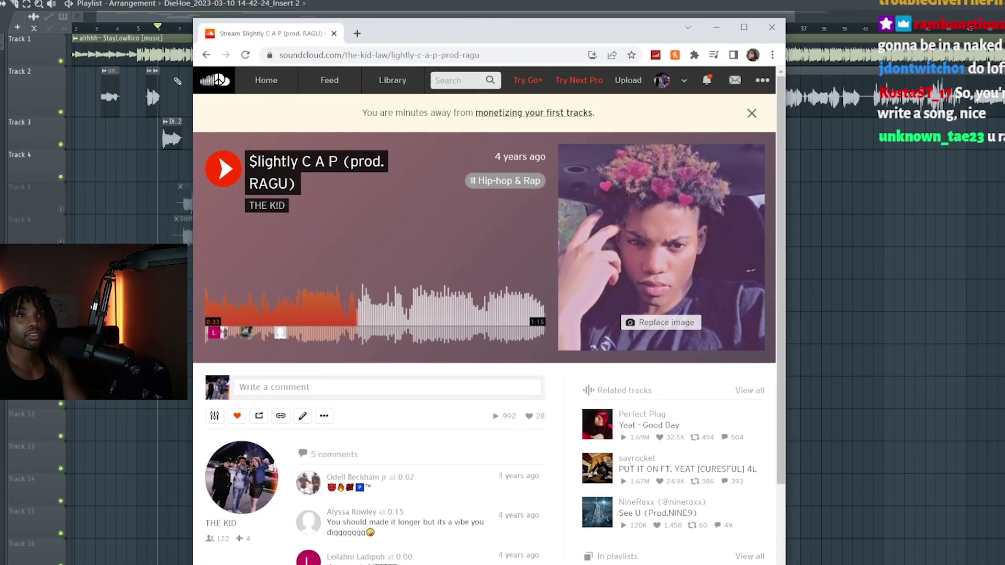
click(206, 55)
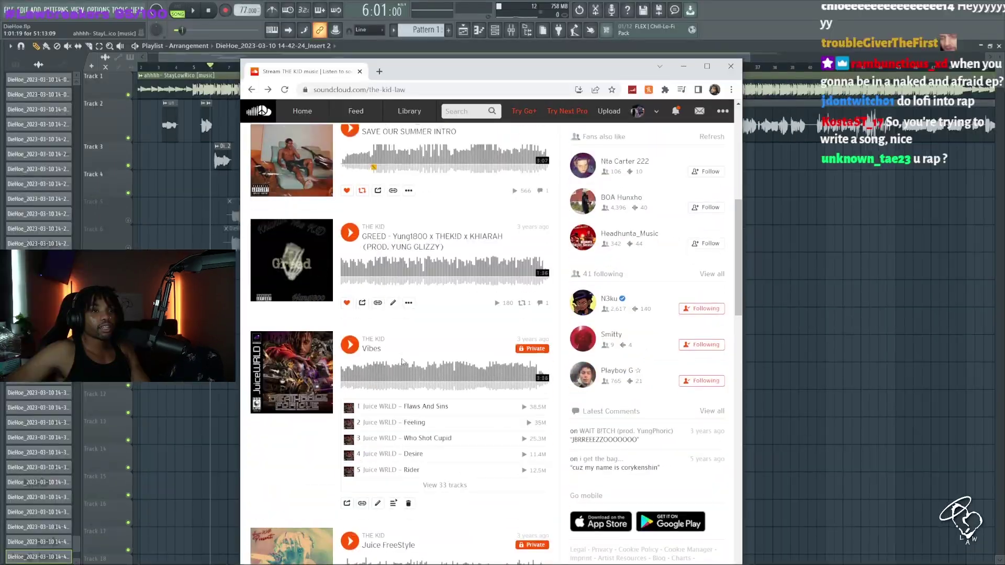
scroll(466, 374, down, 10)
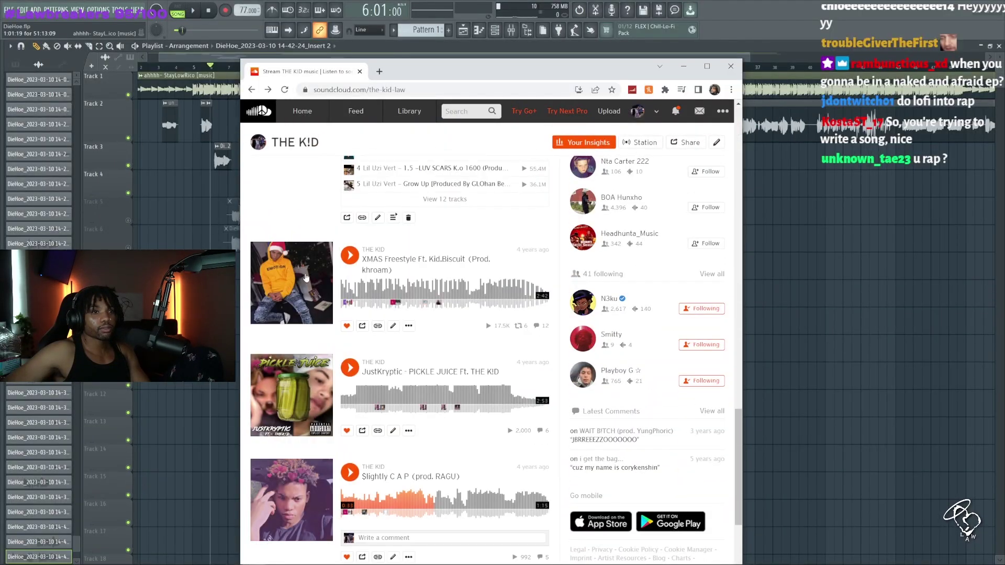
click(471, 367)
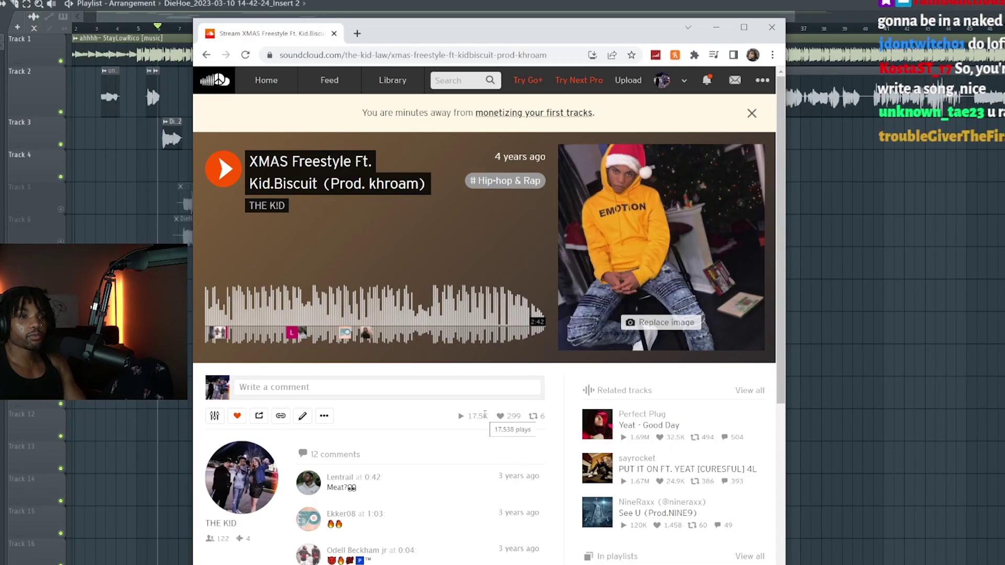
Play XMAS Freestyle Ft. Kid.Biscuit from near its start while browsing its play count and comments, and pause it about a third in.
double_click(476, 416)
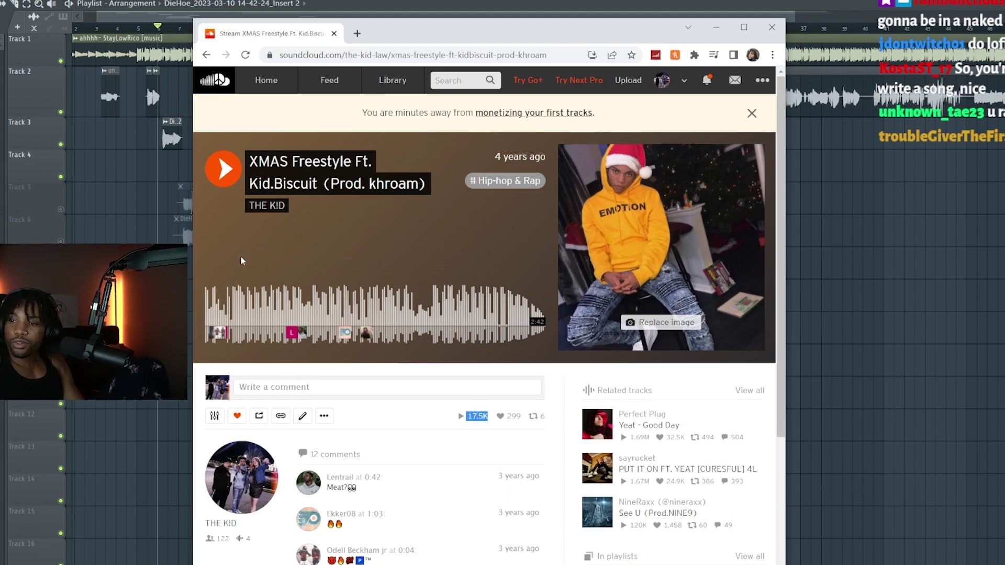
click(222, 327)
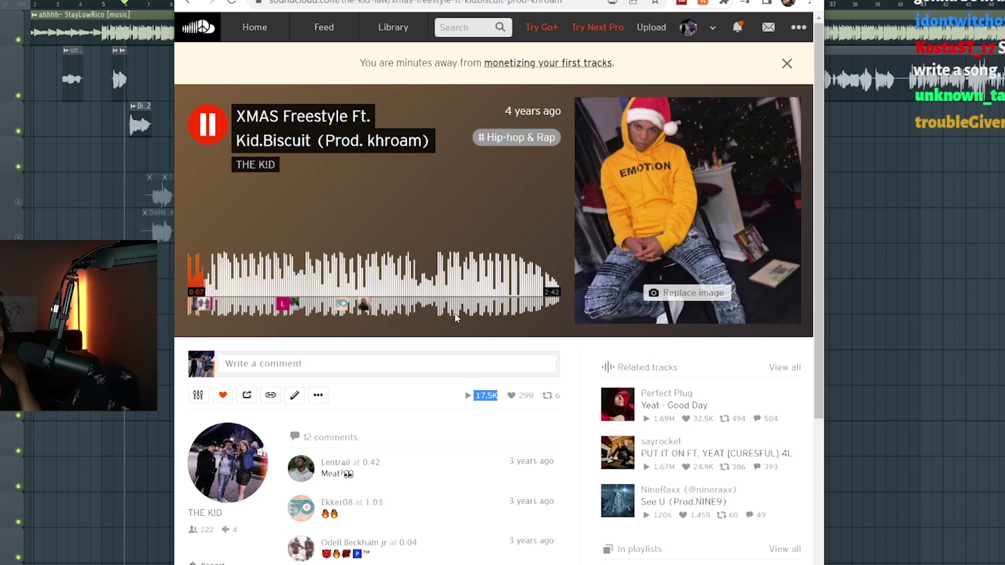
scroll(295, 229, down, 3)
scroll(295, 230, up, 3)
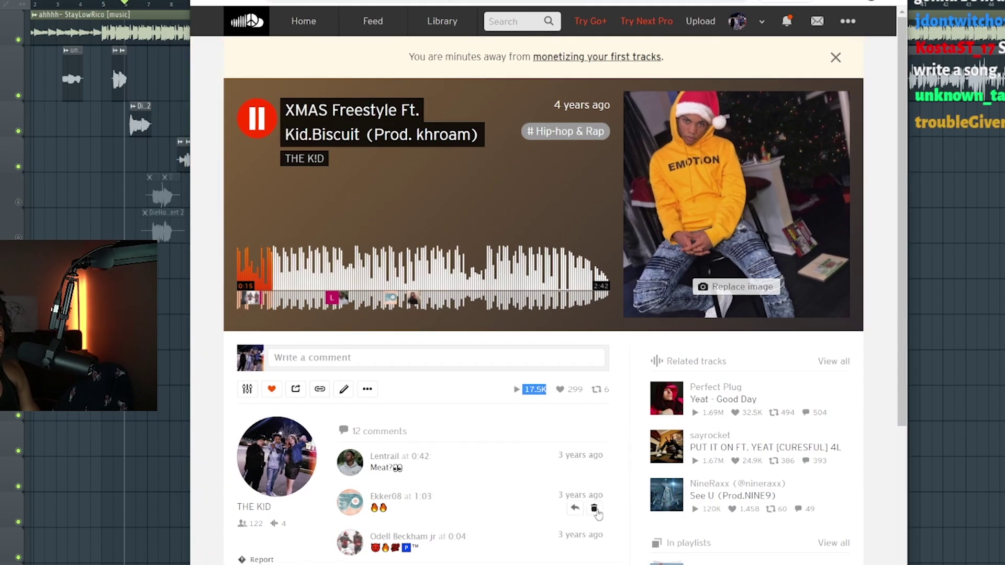
scroll(592, 447, down, 9)
scroll(495, 447, up, 9)
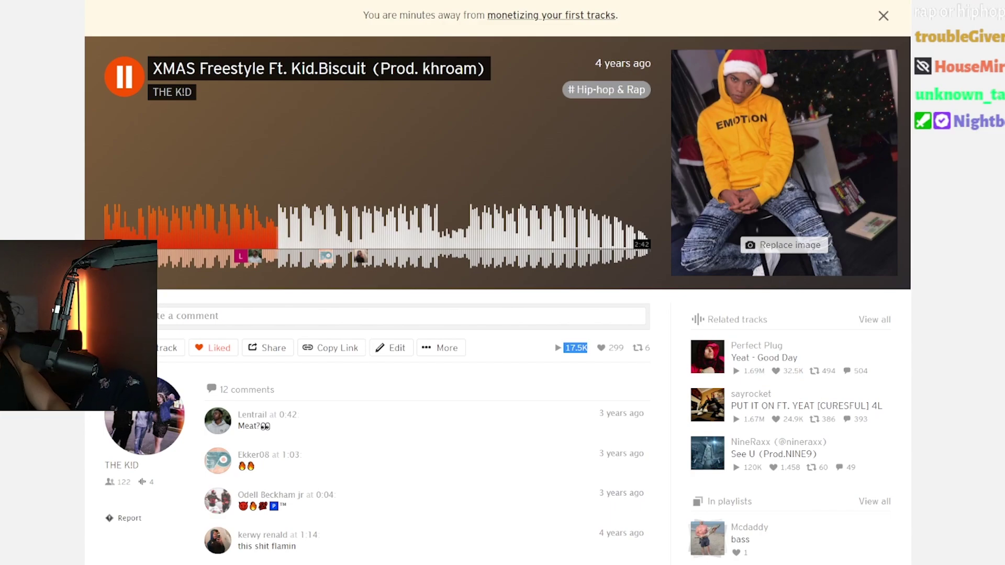
click(127, 74)
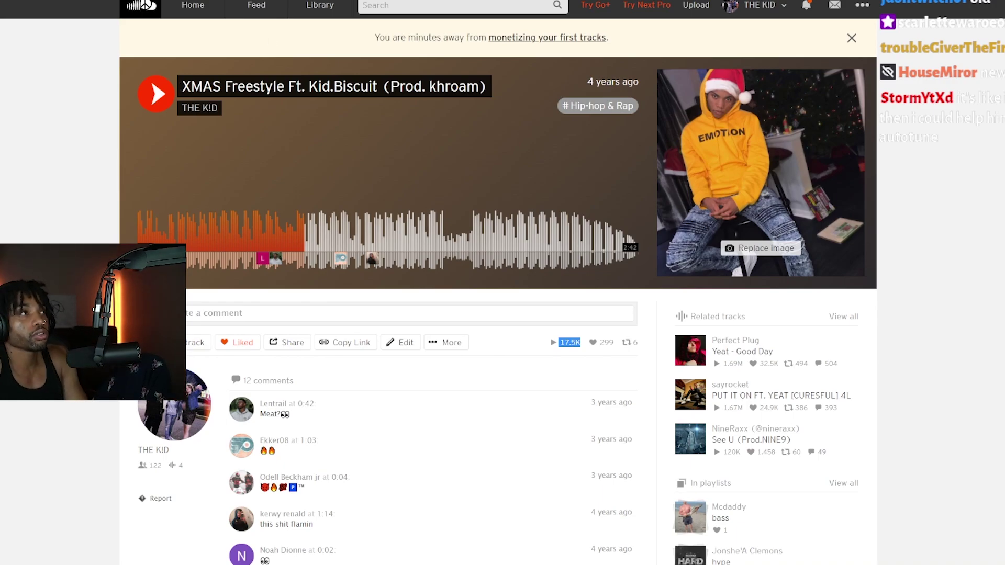
Switch back to the FL Studio arrangement and place the playhead just after bar 8, at the start of the Track 4 clips.
key(alt+Tab)
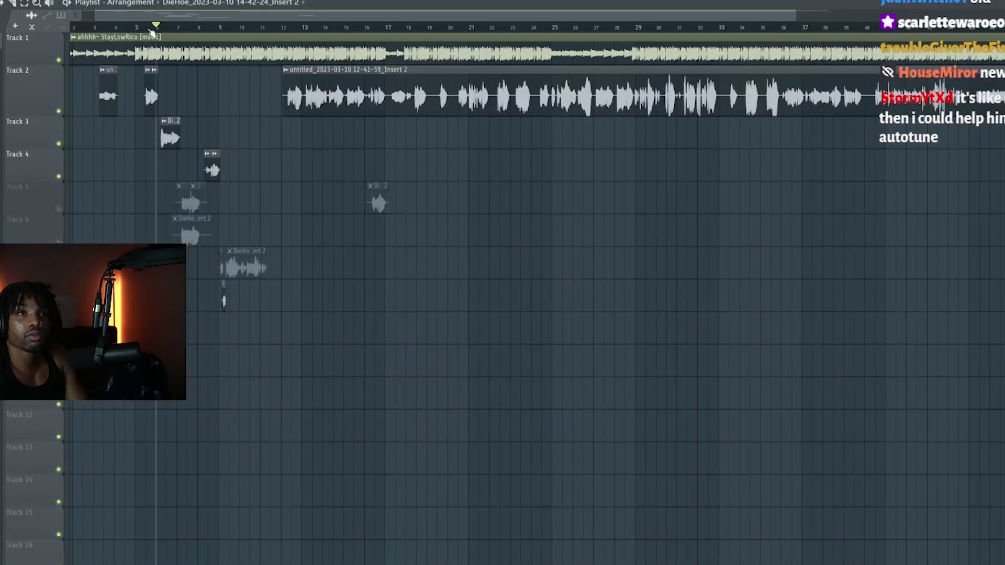
scroll(121, 208, up, 3)
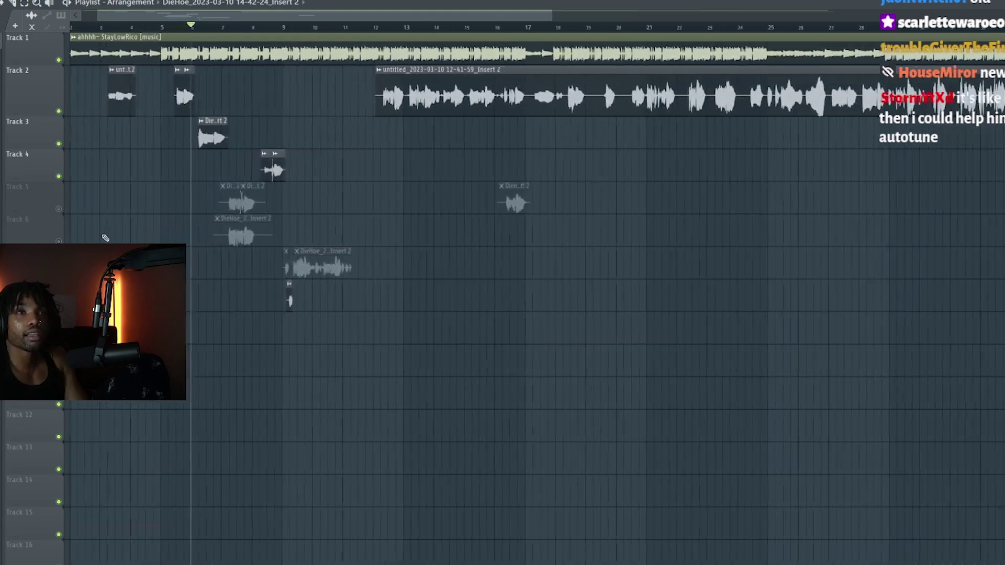
scroll(105, 238, up, 3)
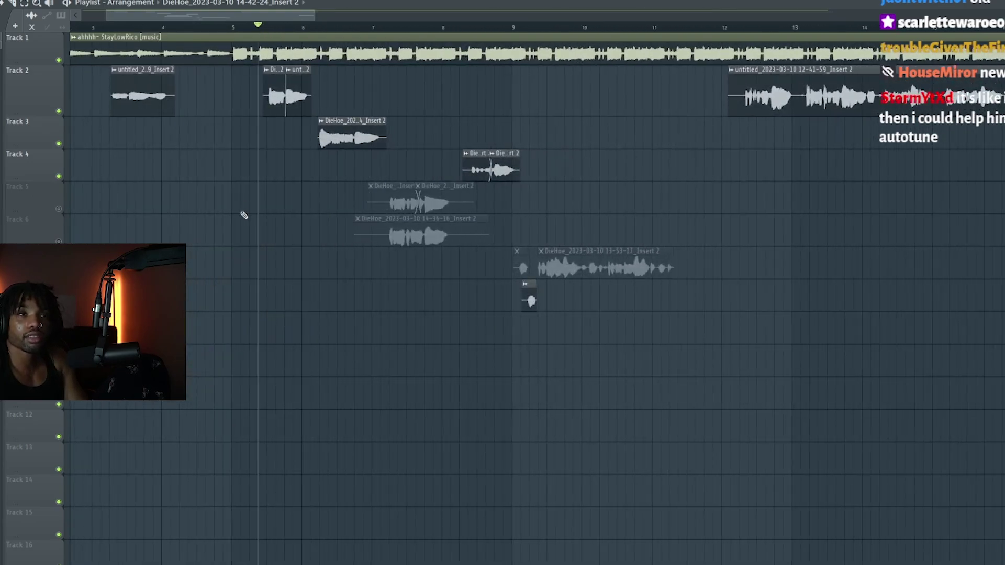
scroll(244, 216, down, 3)
scroll(187, 227, down, 3)
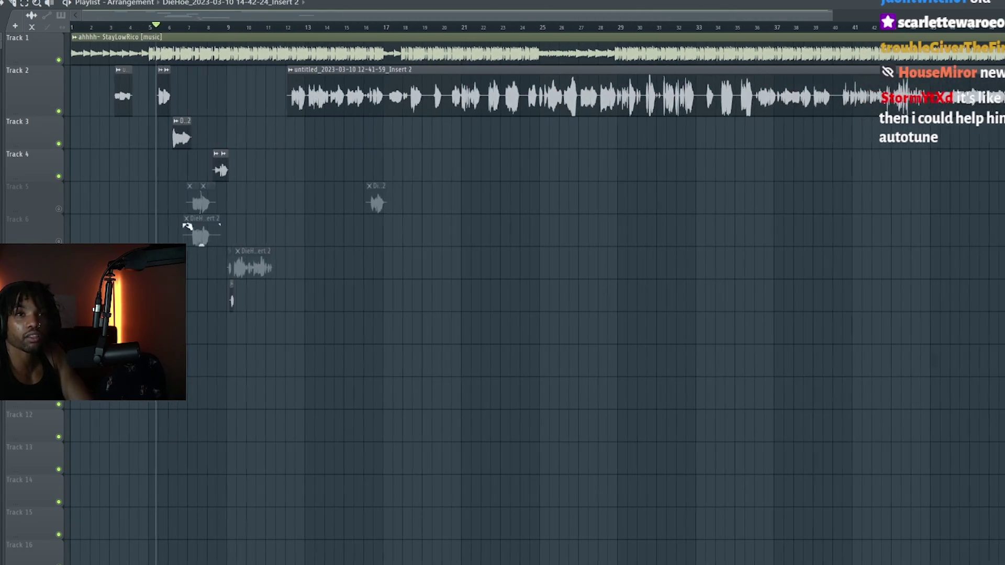
scroll(131, 197, up, 3)
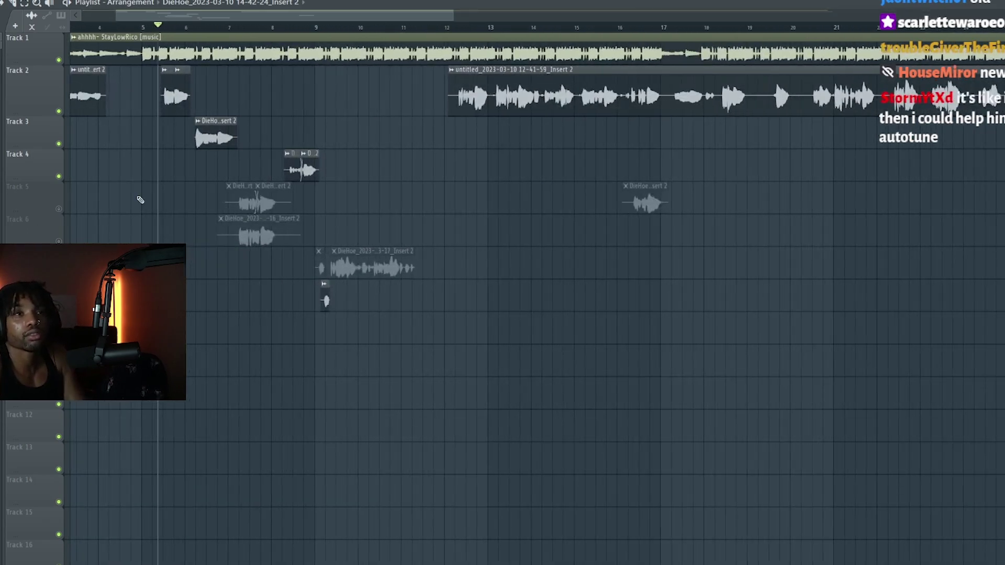
scroll(140, 200, down, 3)
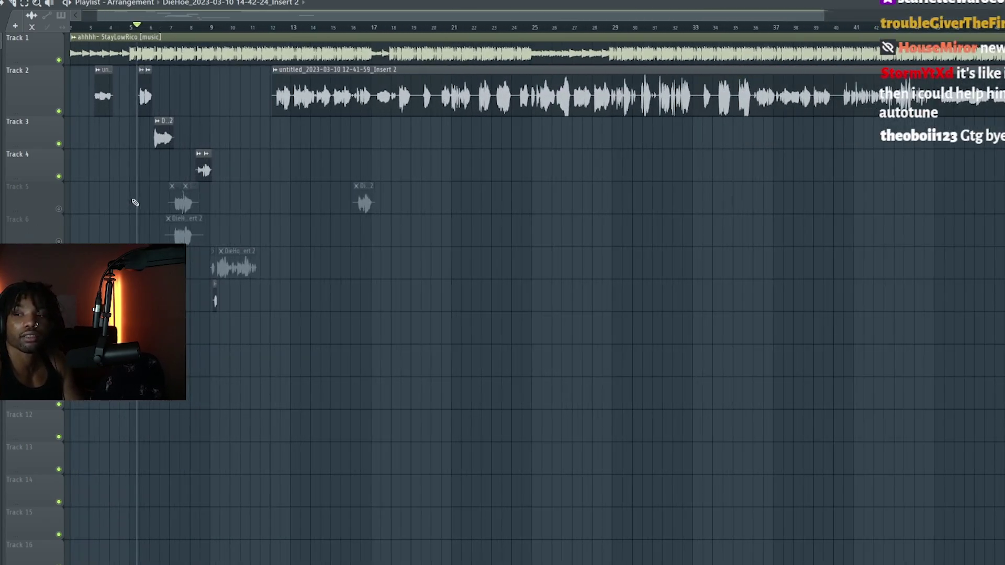
scroll(131, 203, down, 2)
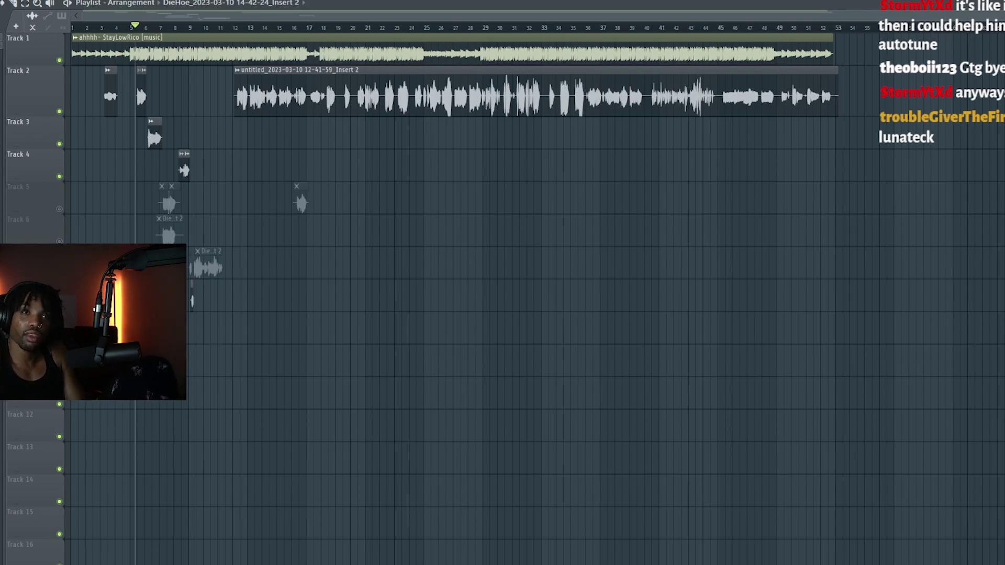
ctrl+scroll(134, 206, up, 3)
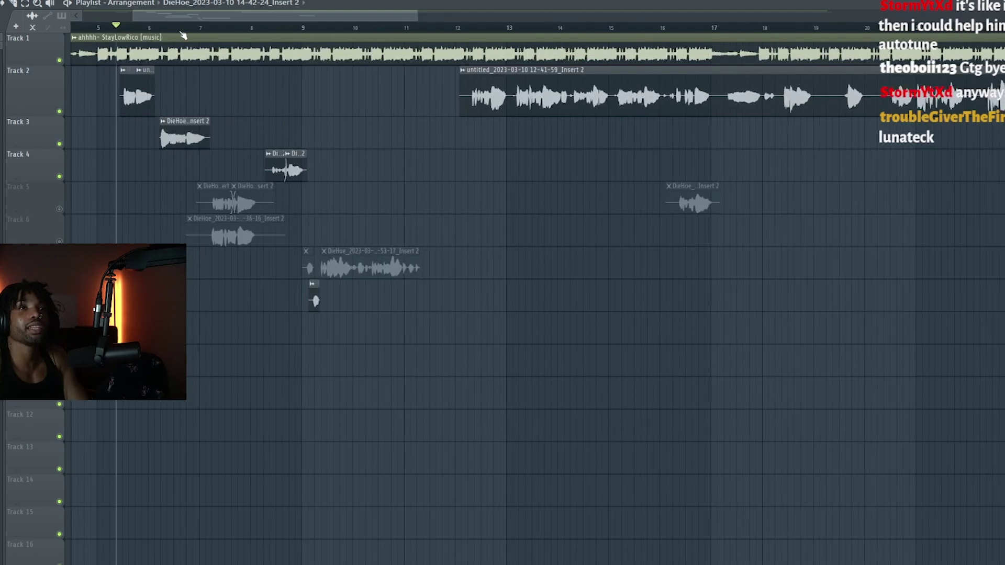
drag(186, 28, 266, 30)
click(266, 30)
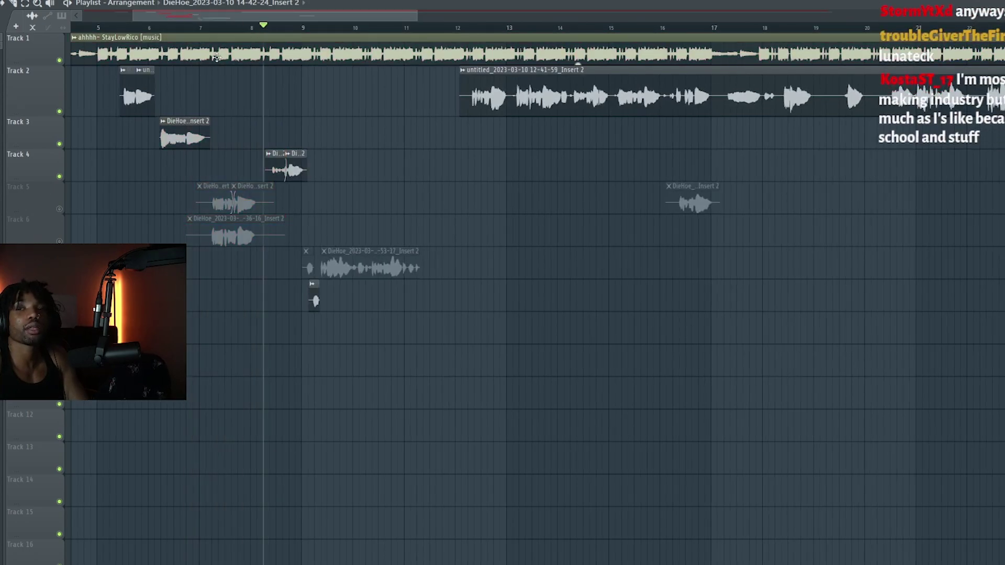
scroll(299, 207, down, 2)
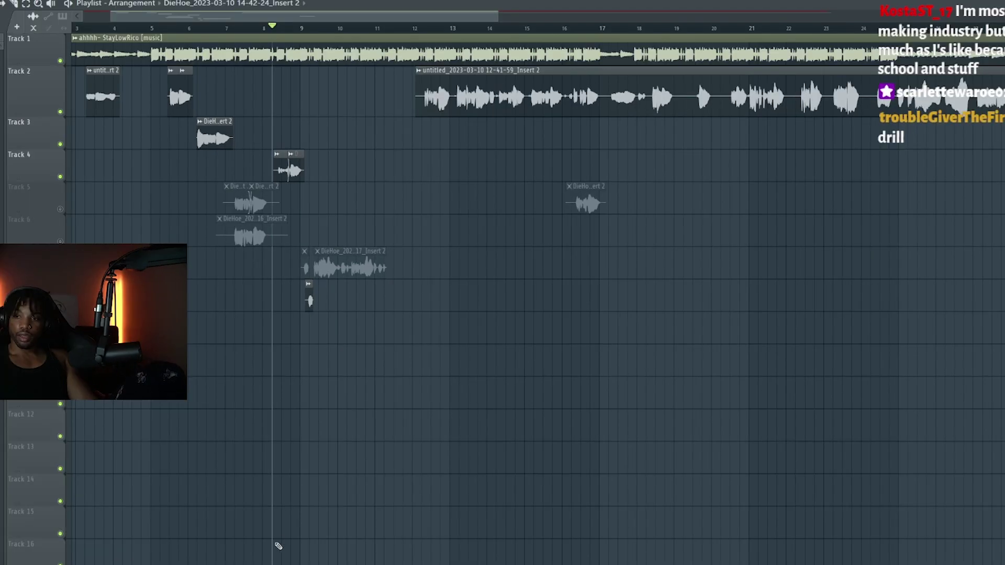
scroll(309, 179, down, 3)
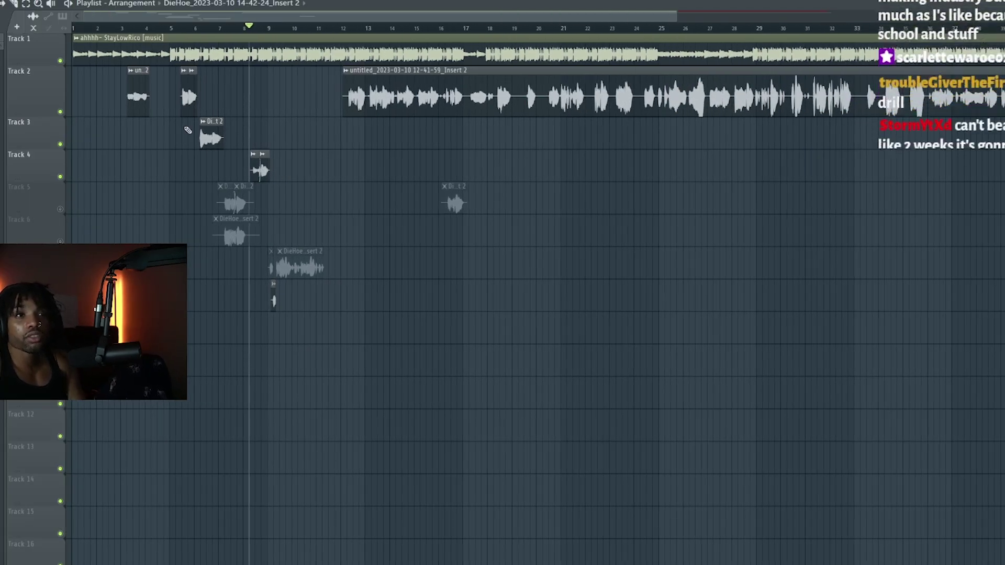
scroll(221, 221, up, 5)
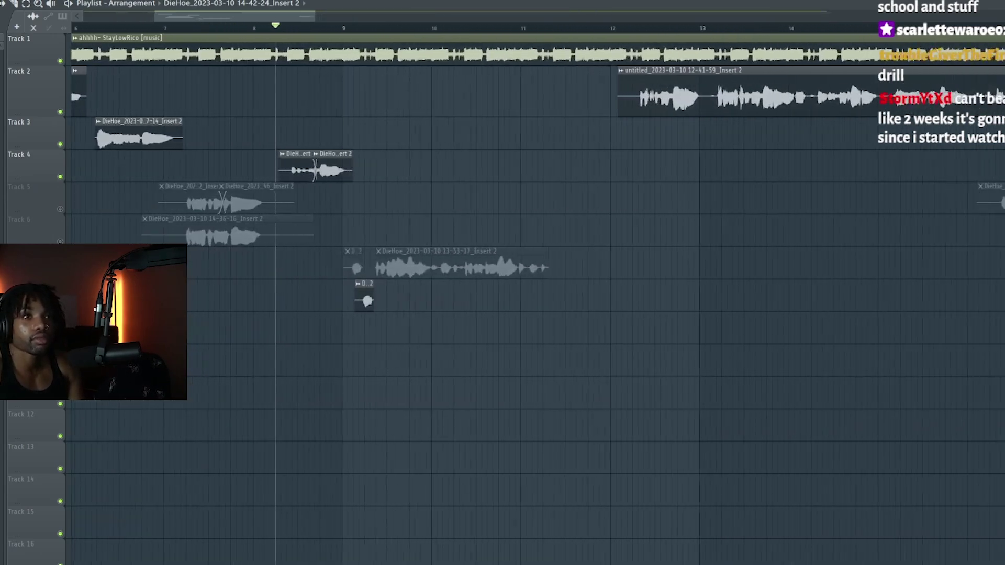
scroll(228, 315, down, 5)
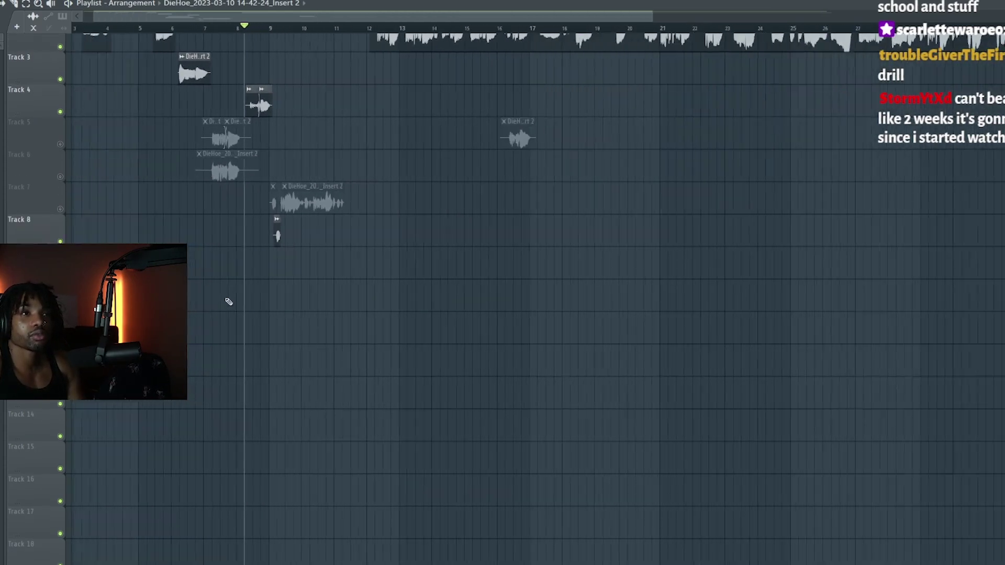
scroll(221, 325, up, 2)
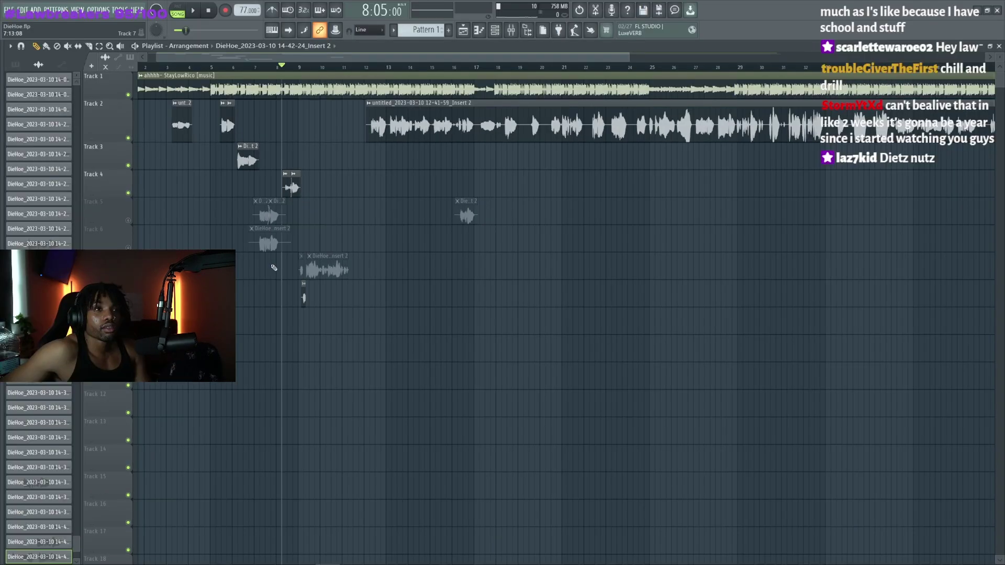
scroll(220, 290, down, 2)
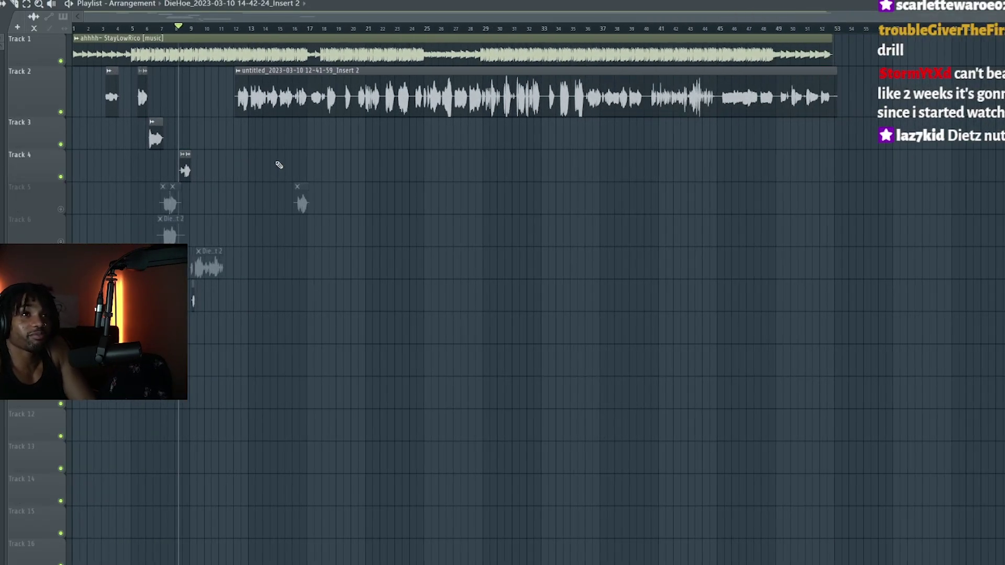
scroll(220, 225, up, 3)
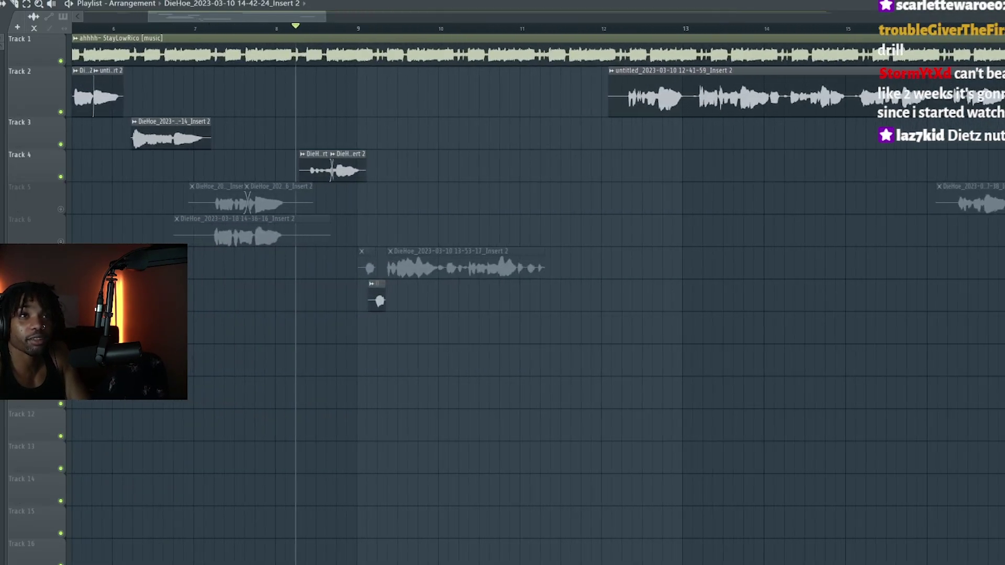
scroll(148, 218, down, 3)
scroll(168, 238, up, 2)
scroll(246, 168, down, 2)
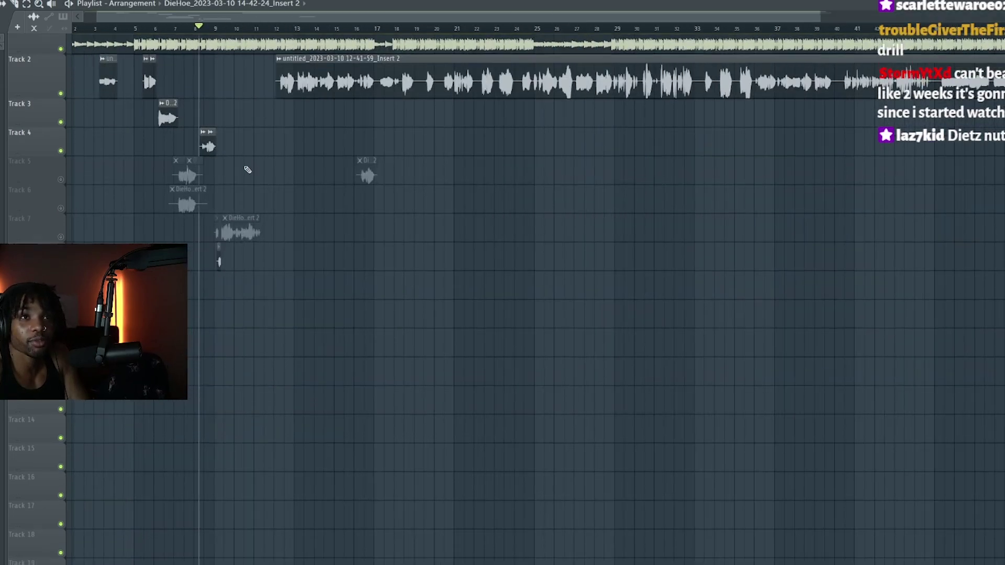
scroll(201, 181, up, 2)
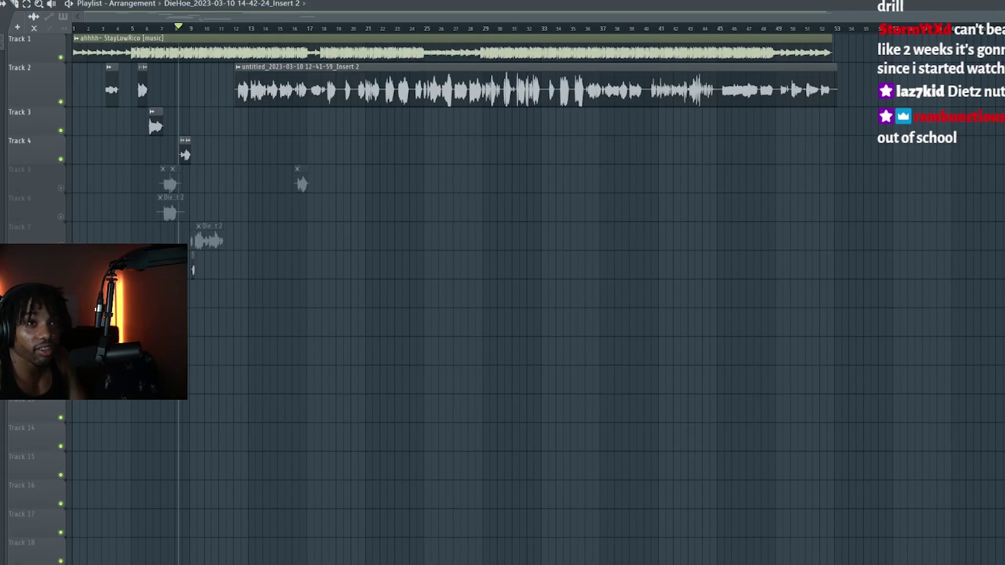
scroll(140, 84, up, 2)
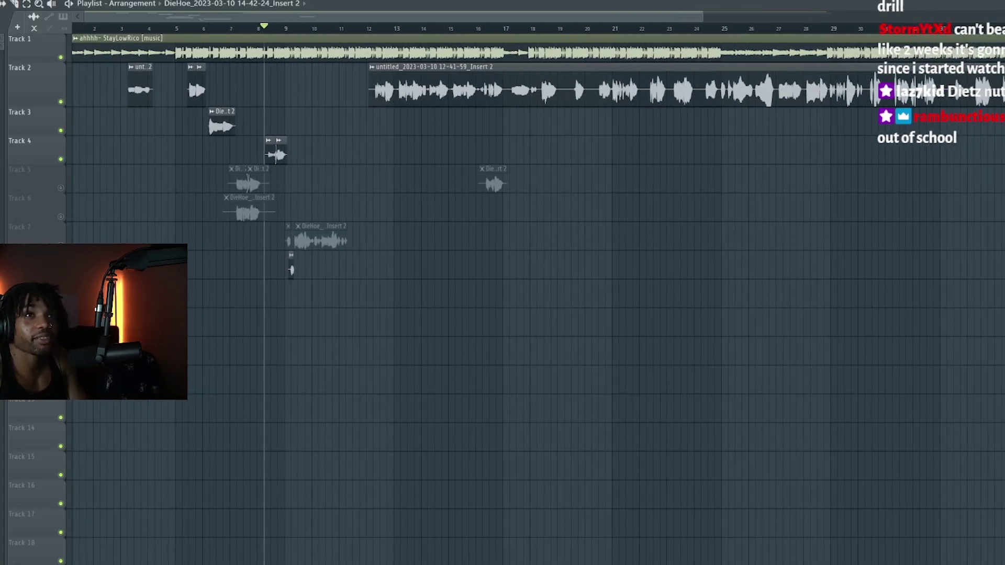
scroll(140, 84, down, 2)
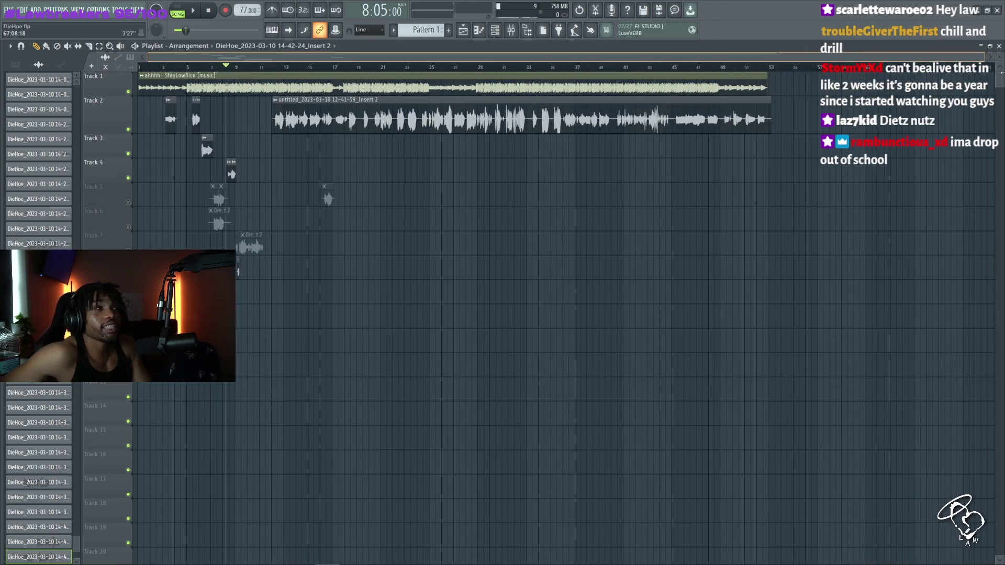
scroll(141, 84, up, 2)
scroll(140, 83, down, 2)
drag(962, 15, 998, 74)
scroll(141, 76, down, 3)
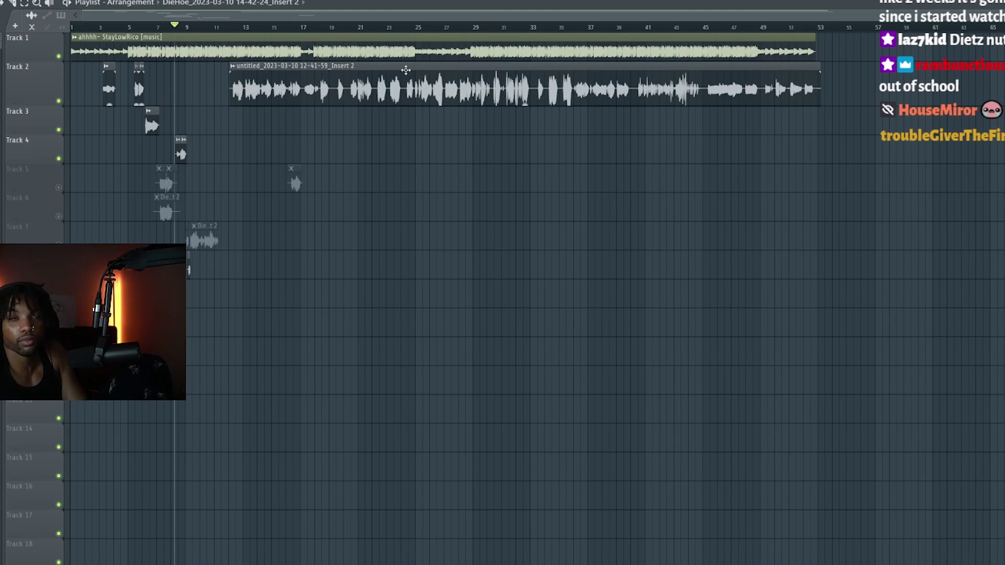
scroll(133, 75, up, 4)
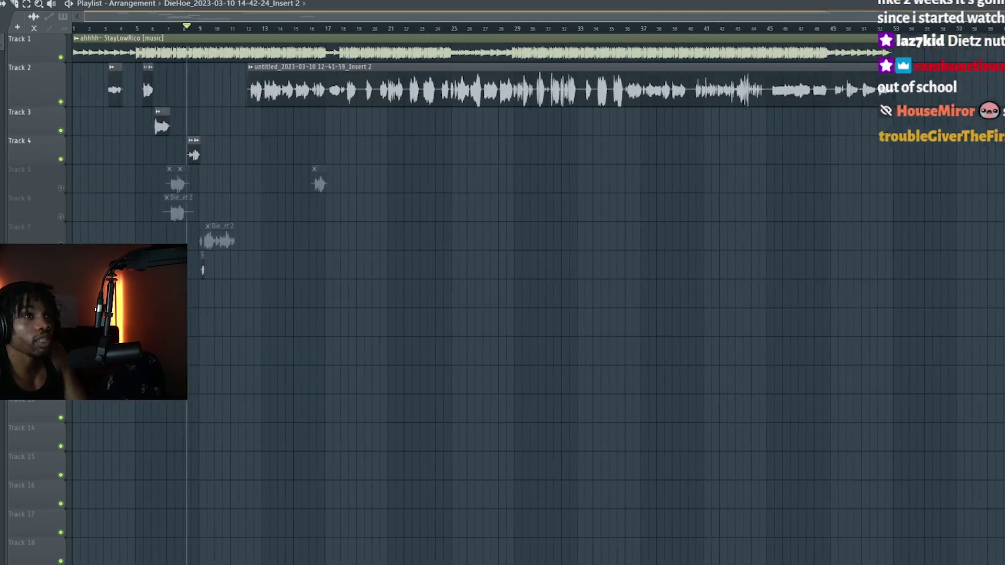
scroll(139, 77, down, 3)
scroll(137, 77, up, 2)
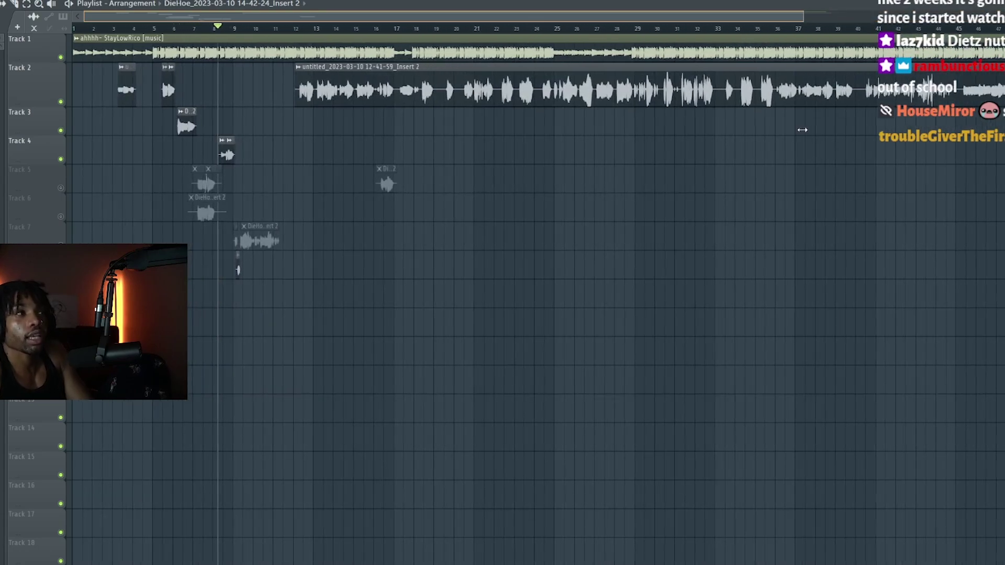
scroll(145, 77, down, 2)
scroll(144, 77, up, 1)
scroll(142, 77, down, 1)
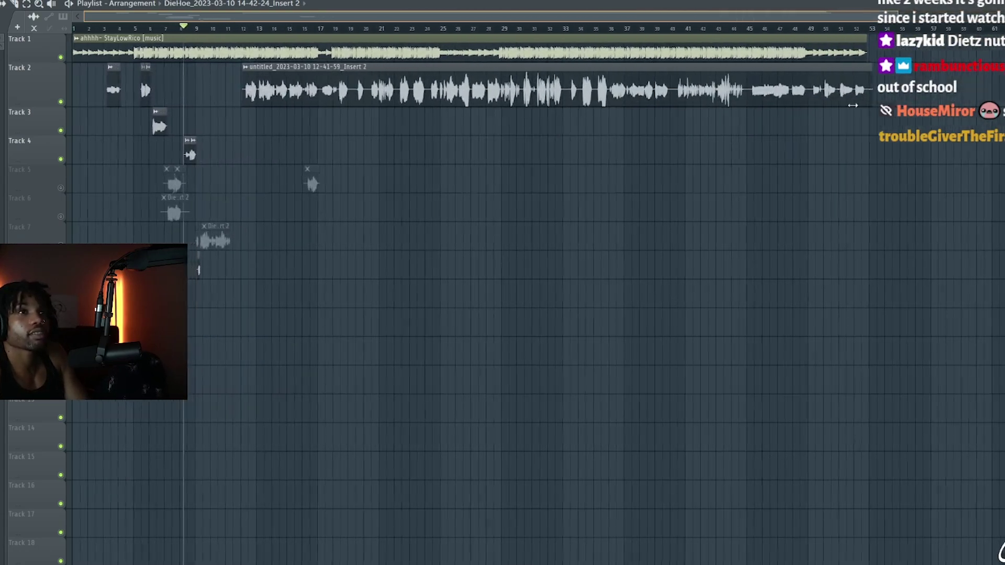
Move the playhead to just after bar 6, at the start of the Track 3 vocal clip.
scroll(140, 76, up, 3)
scroll(569, 101, up, 2)
click(253, 29)
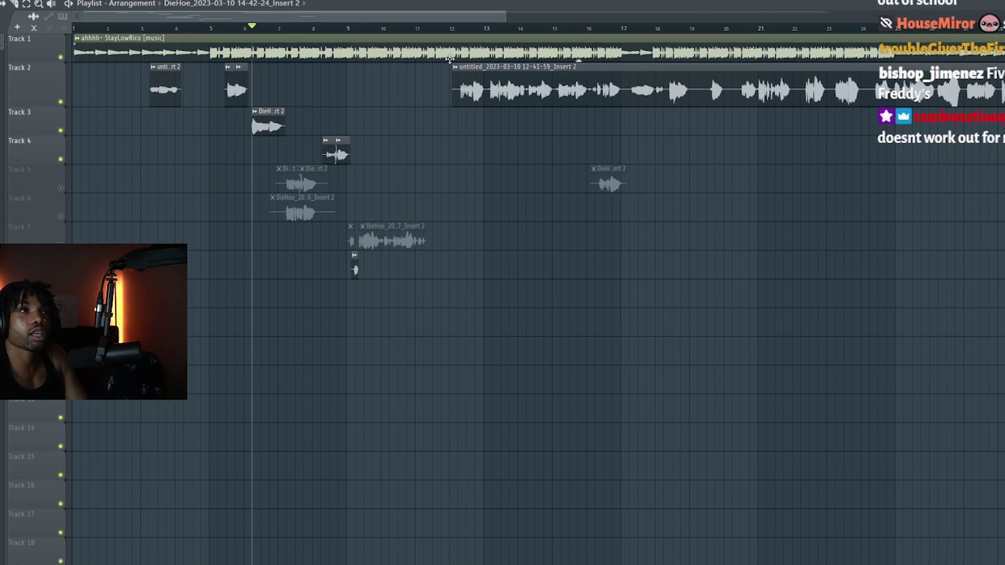
scroll(495, 69, down, 3)
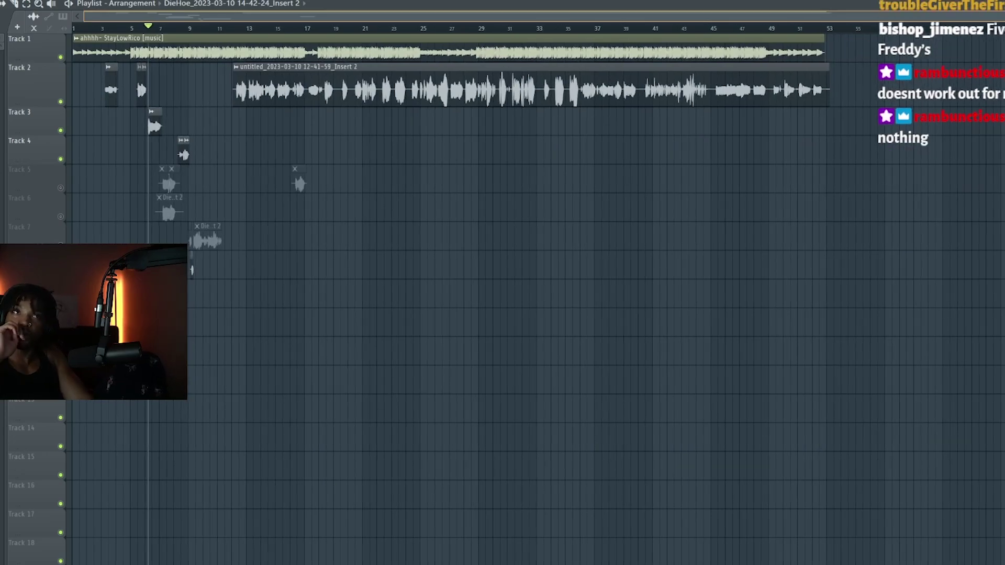
scroll(496, 68, up, 2)
scroll(136, 76, down, 3)
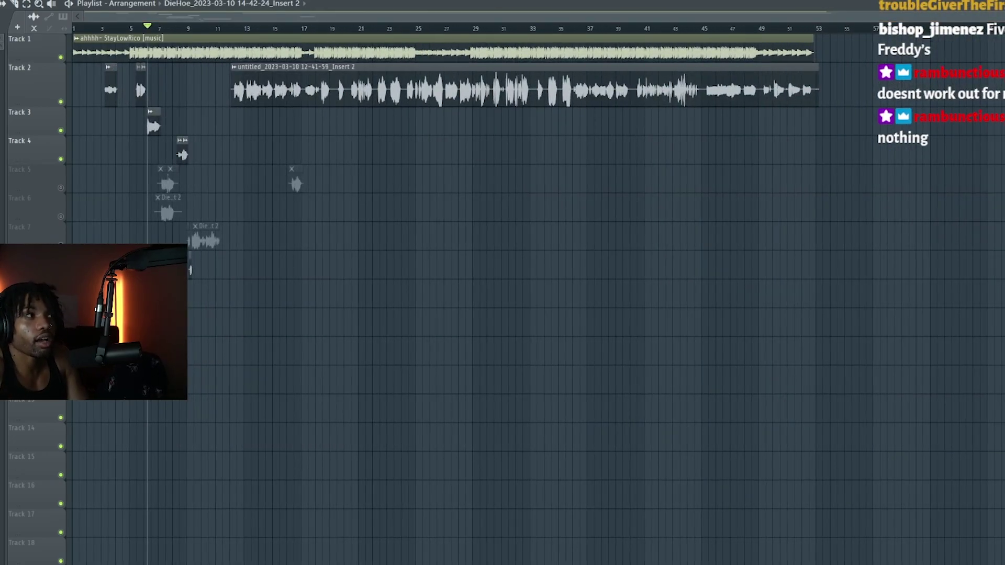
scroll(135, 77, up, 3)
scroll(135, 76, down, 2)
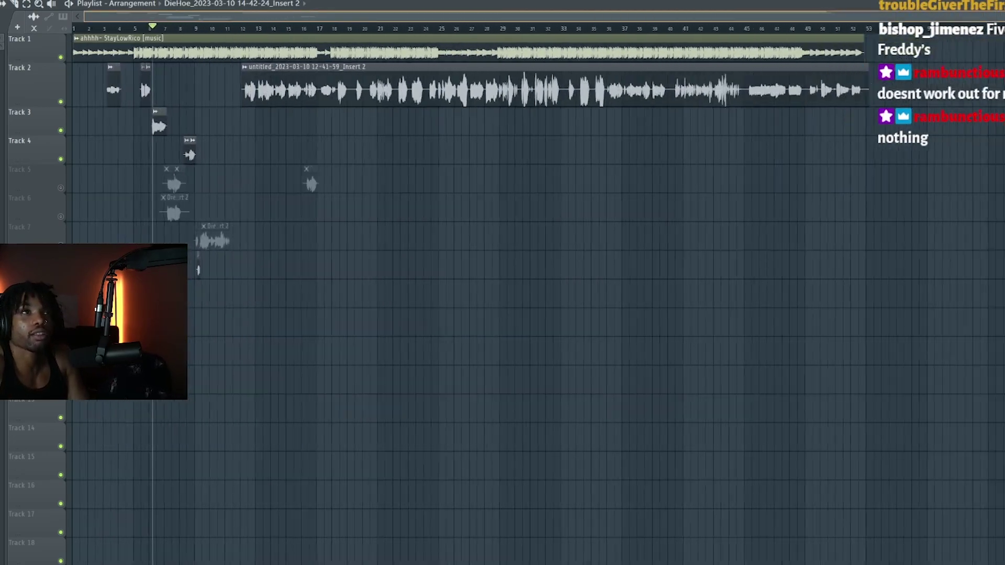
scroll(137, 76, up, 2)
scroll(140, 76, down, 1)
scroll(157, 121, up, 3)
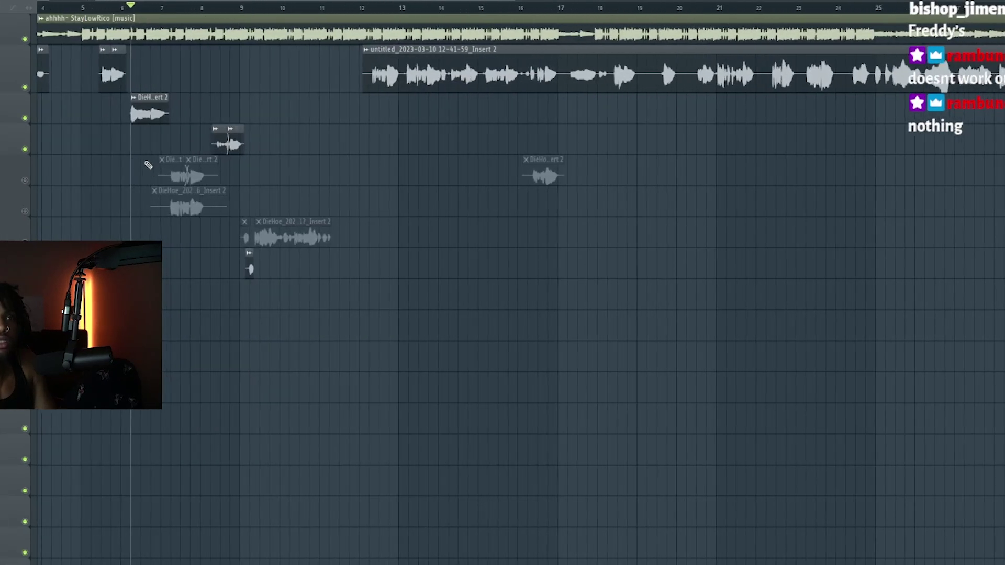
scroll(156, 145, down, 1)
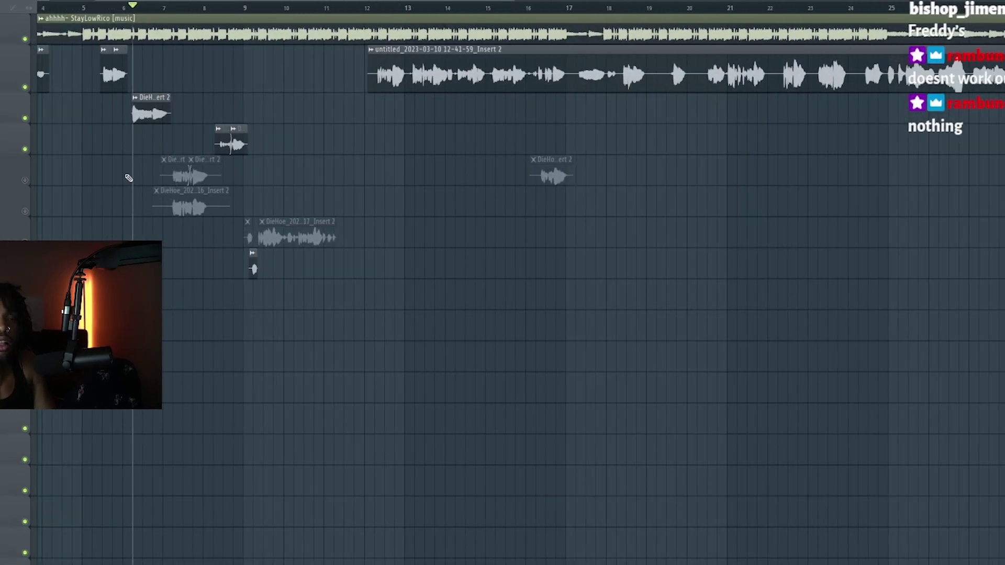
Place the playhead near the middle of bar 5, at the short Track 2 vocal clips, and play back the arrangement.
scroll(111, 200, up, 2)
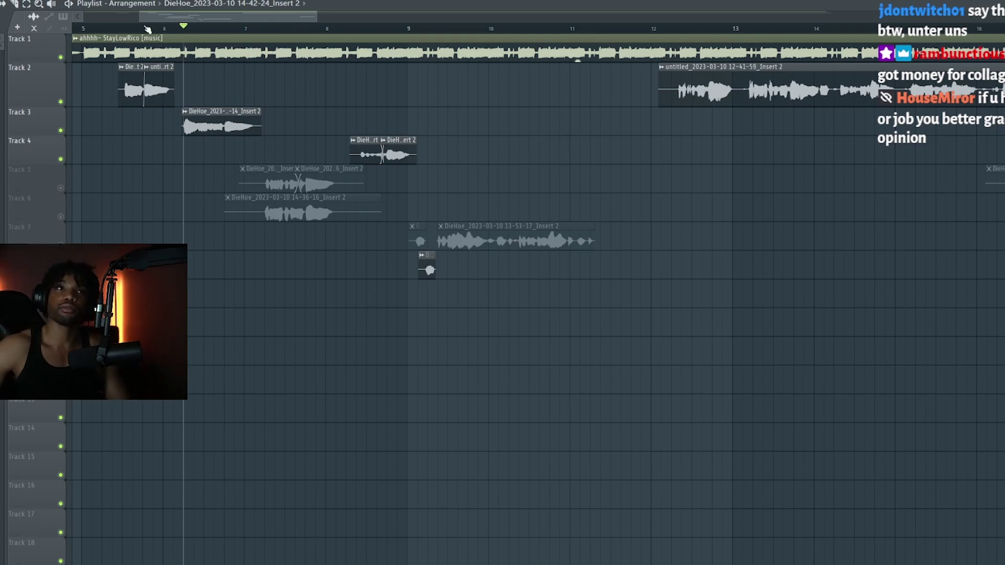
scroll(207, 178, down, 3)
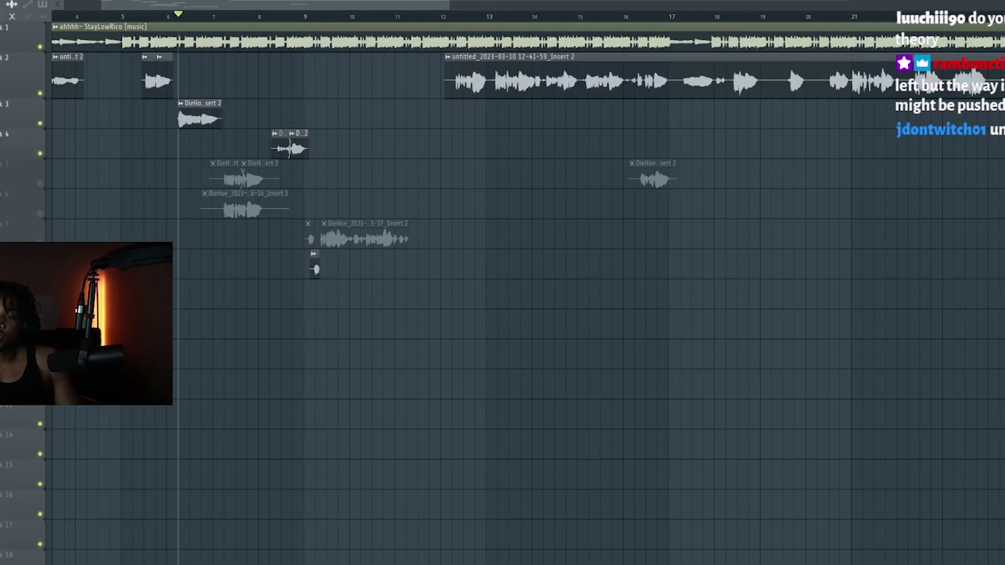
click(146, 16)
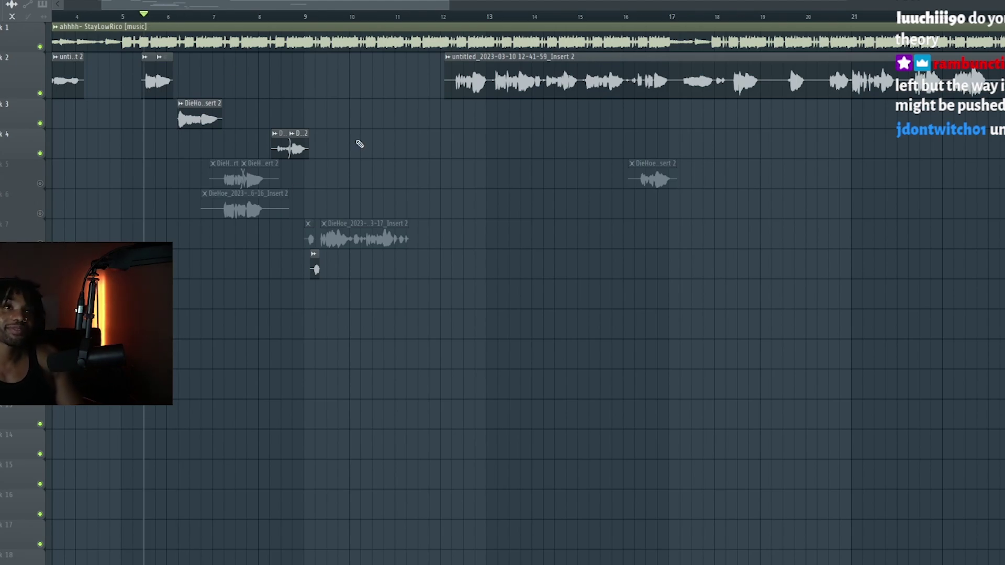
key(space)
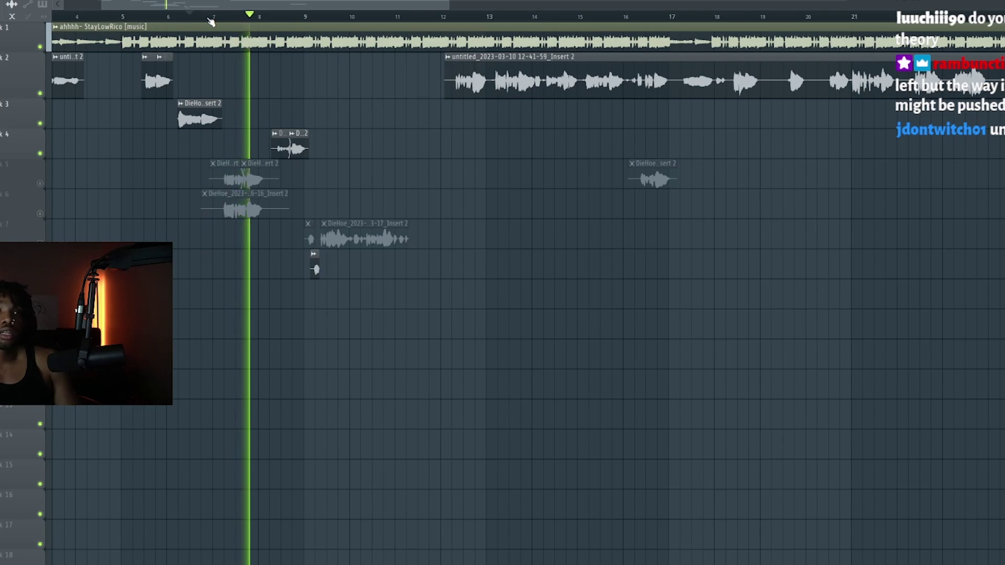
Stop playback and record a new vocal take onto the empty Track 9 from just after bar 6 to just after bar 8.
key(space)
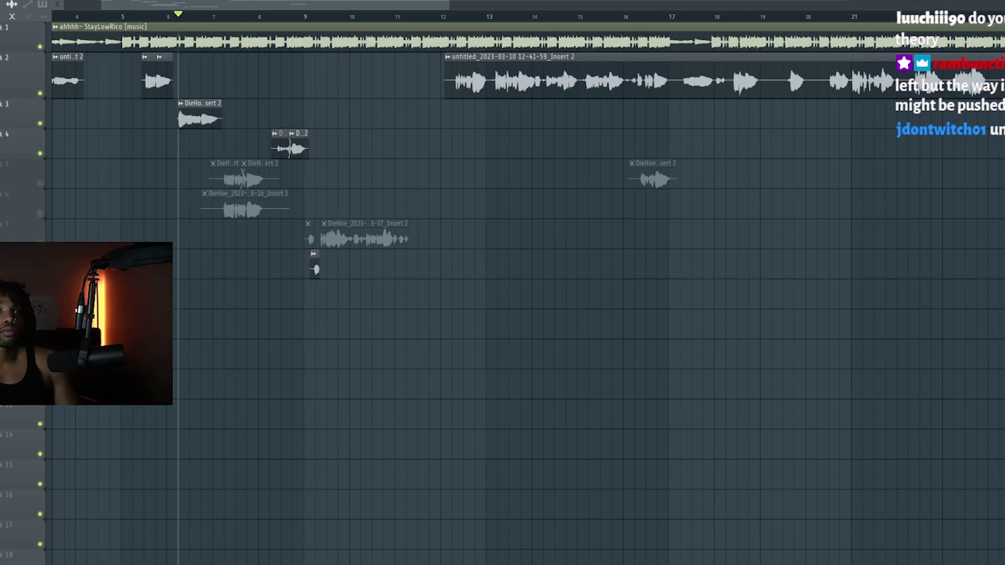
key(space)
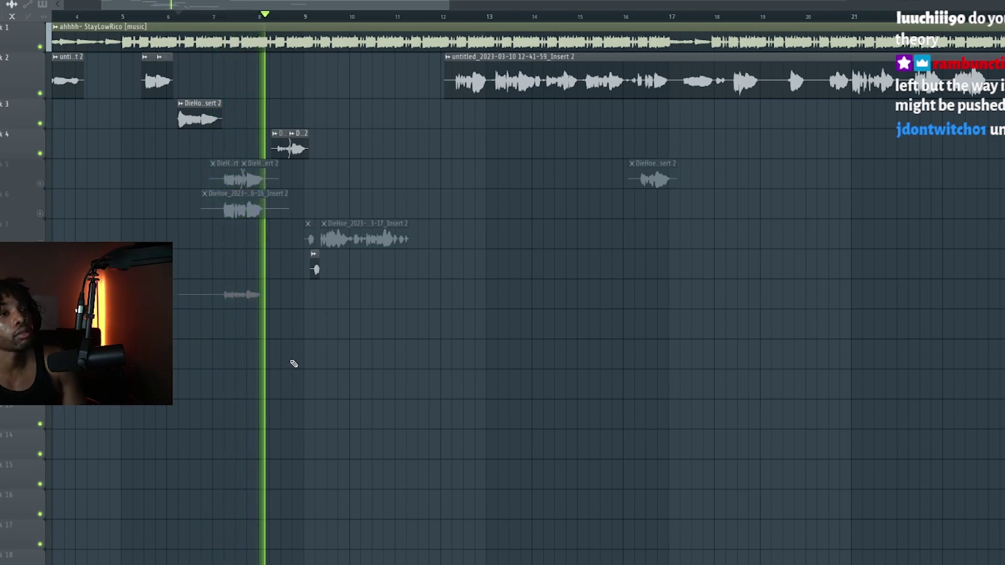
key(space)
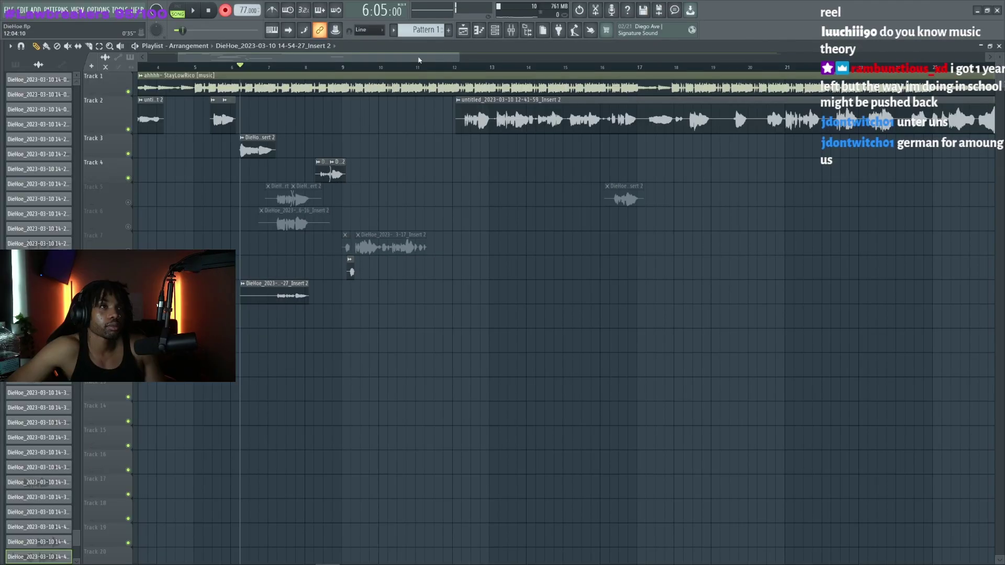
Record a vocal take on Track 3 from mid bar 10 to about bar 19, meanwhile trimming the long Track 2 clip's start past bar 19.
click(377, 17)
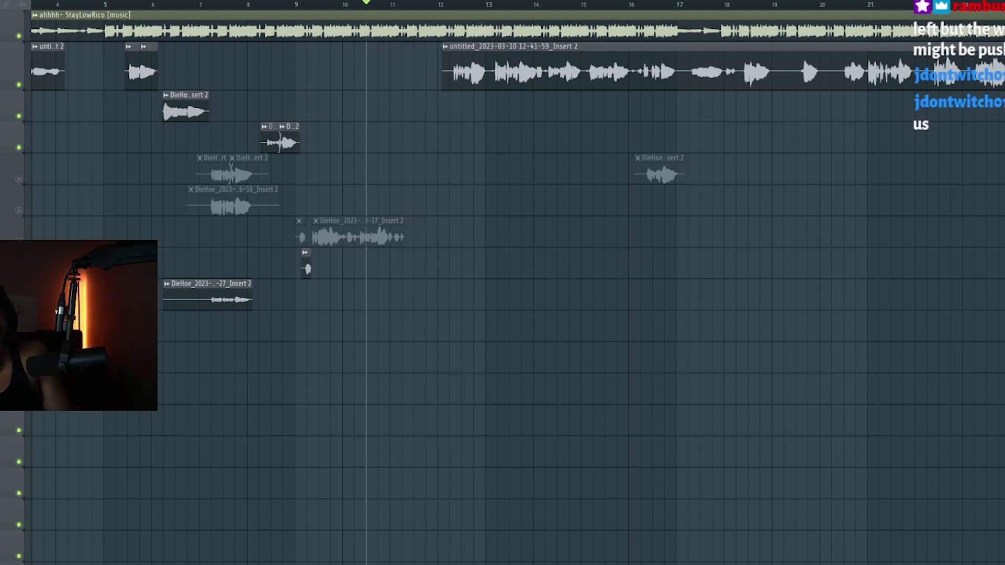
key(space)
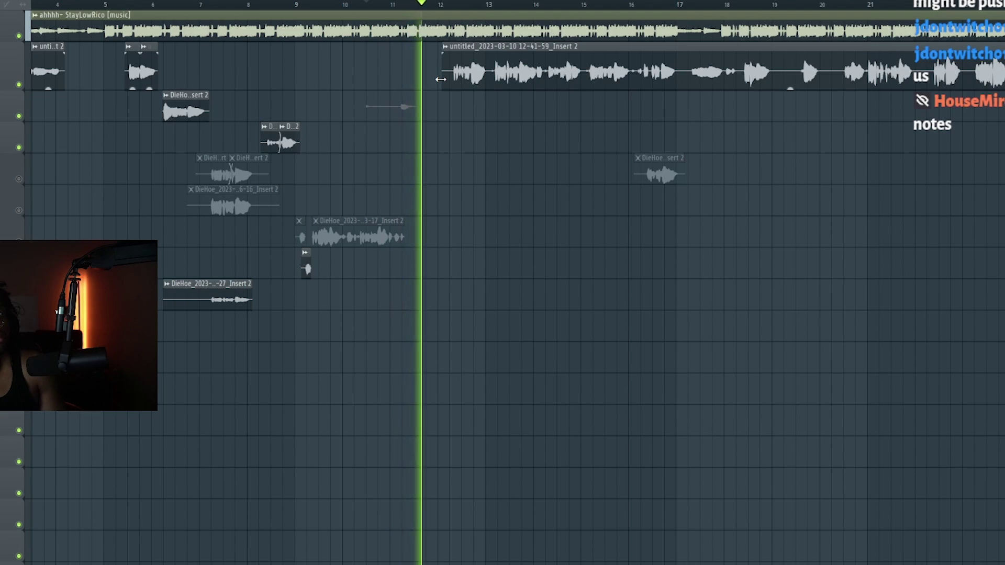
drag(440, 78, 680, 78)
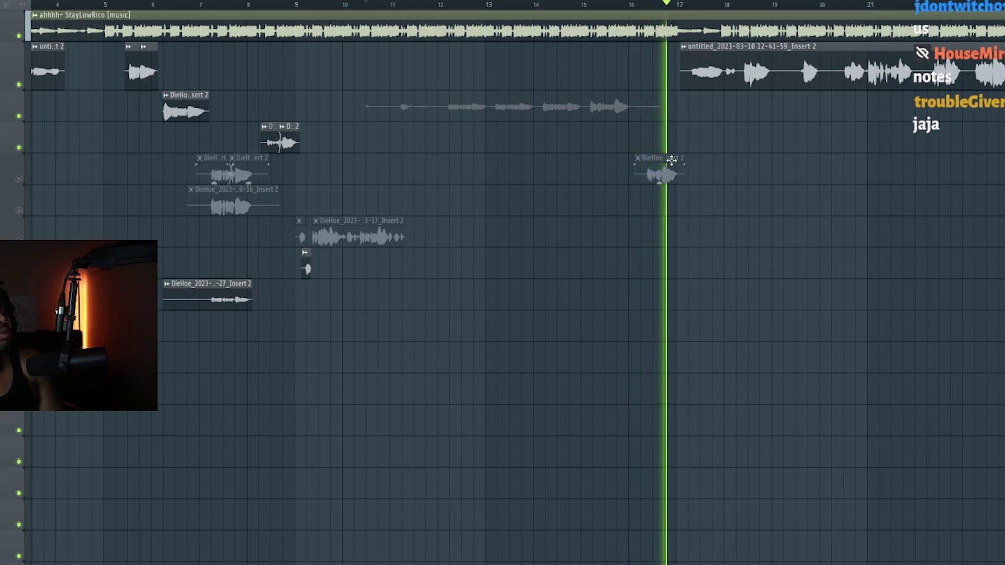
drag(689, 72, 789, 71)
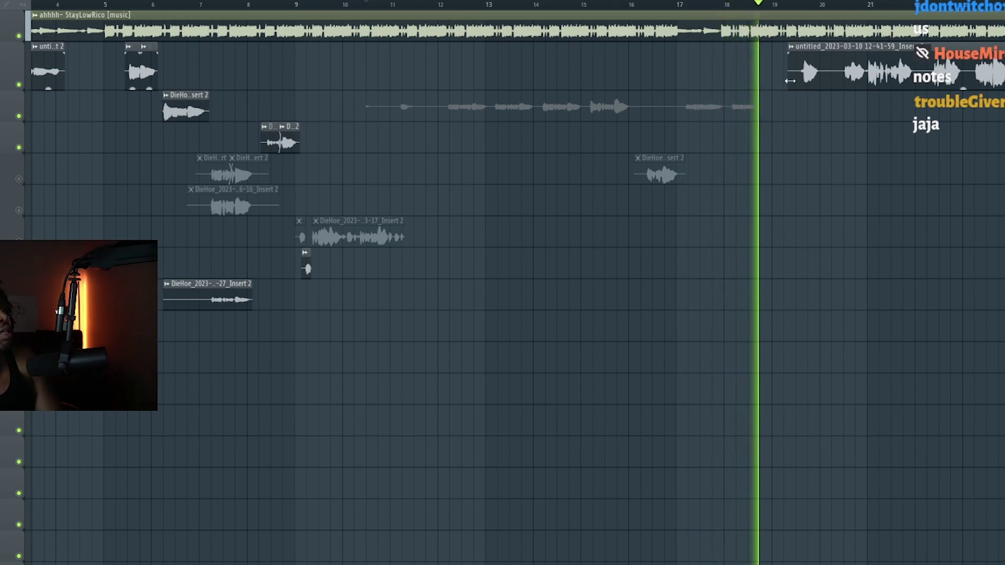
key(space)
Normalize the newly recorded long take on Track 3 in its audio clip settings and close them.
double_click(455, 116)
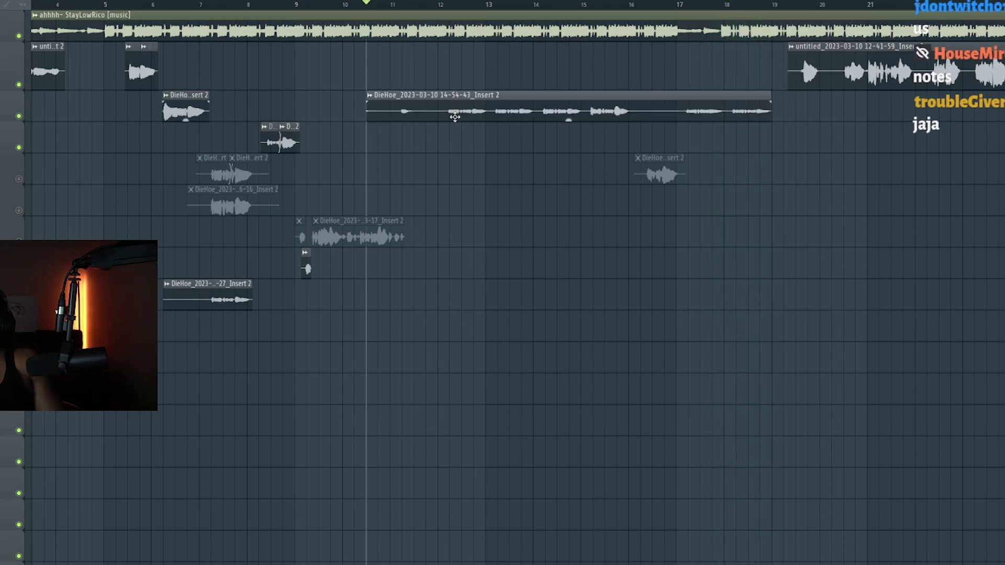
click(134, 236)
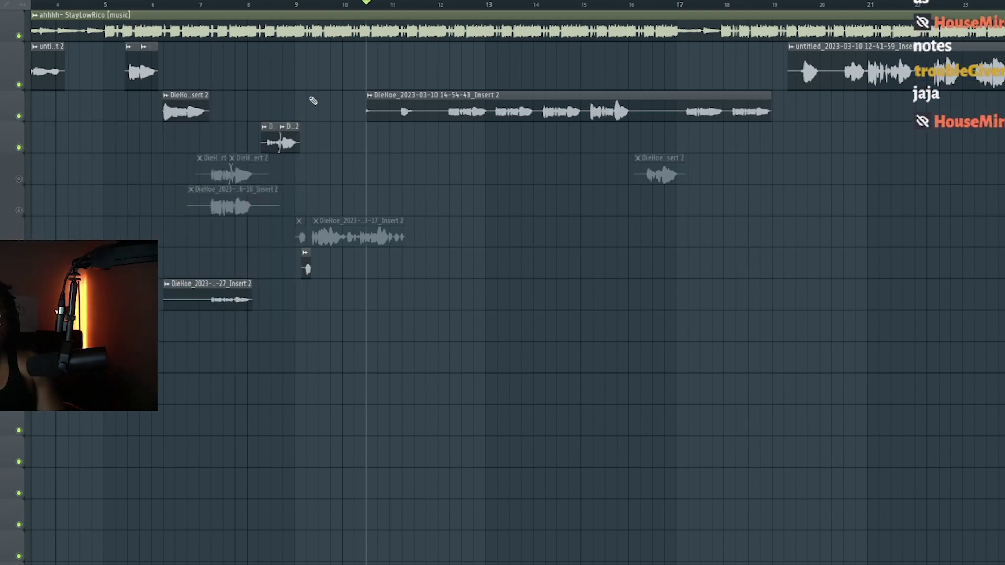
click(295, 105)
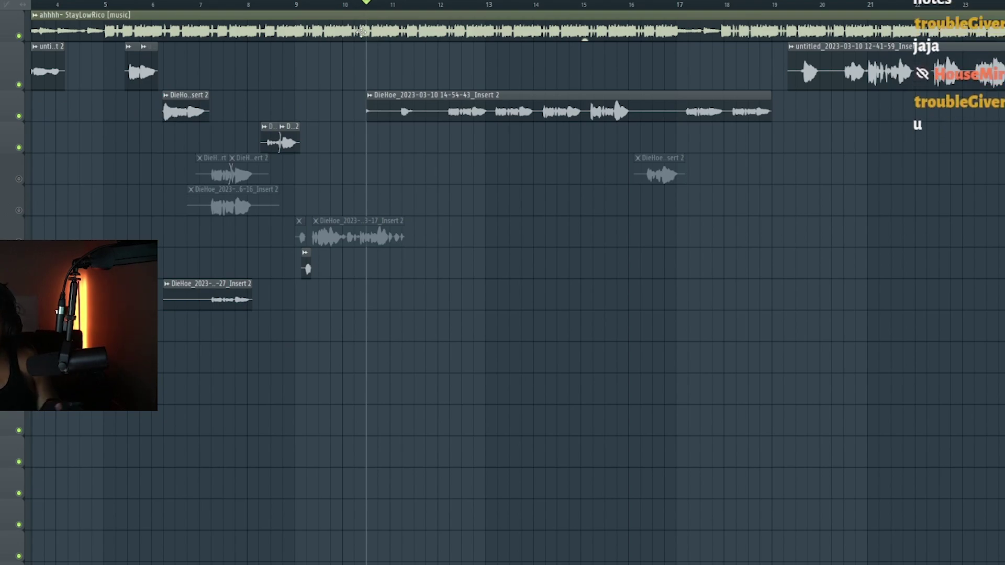
Trim the start of the long Track 3 take to bar 11 and play the take back.
click(390, 4)
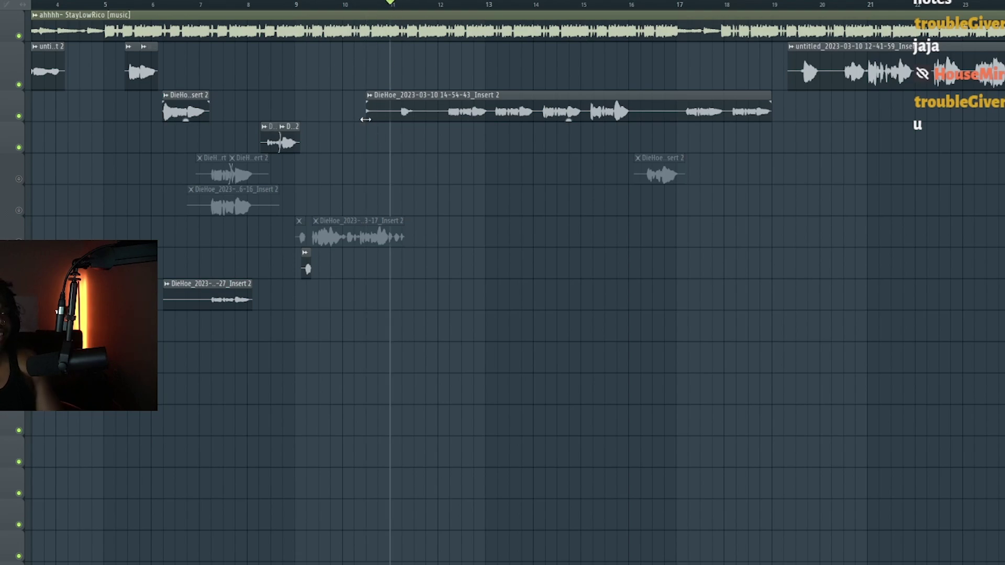
drag(365, 114, 385, 115)
key(space)
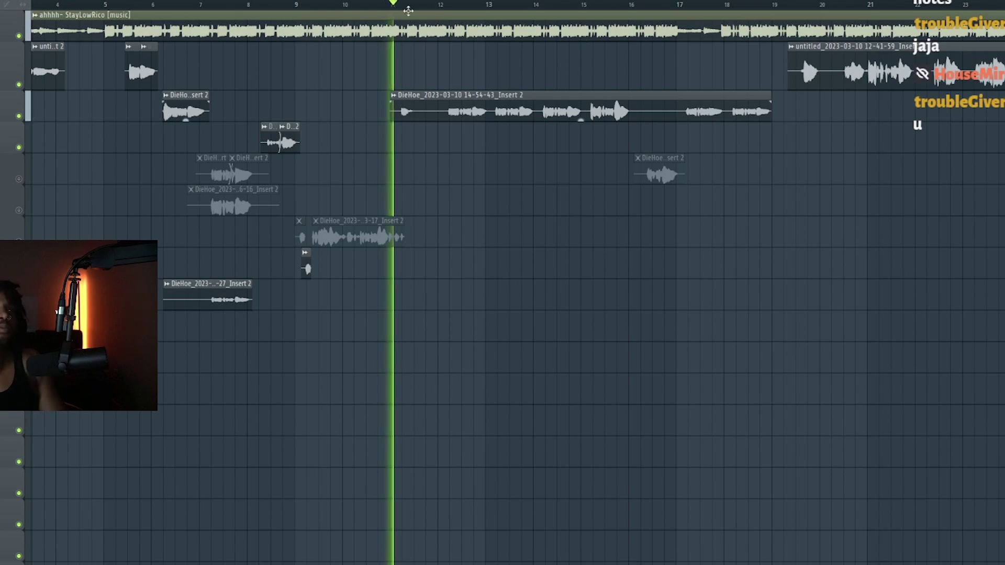
click(443, 9)
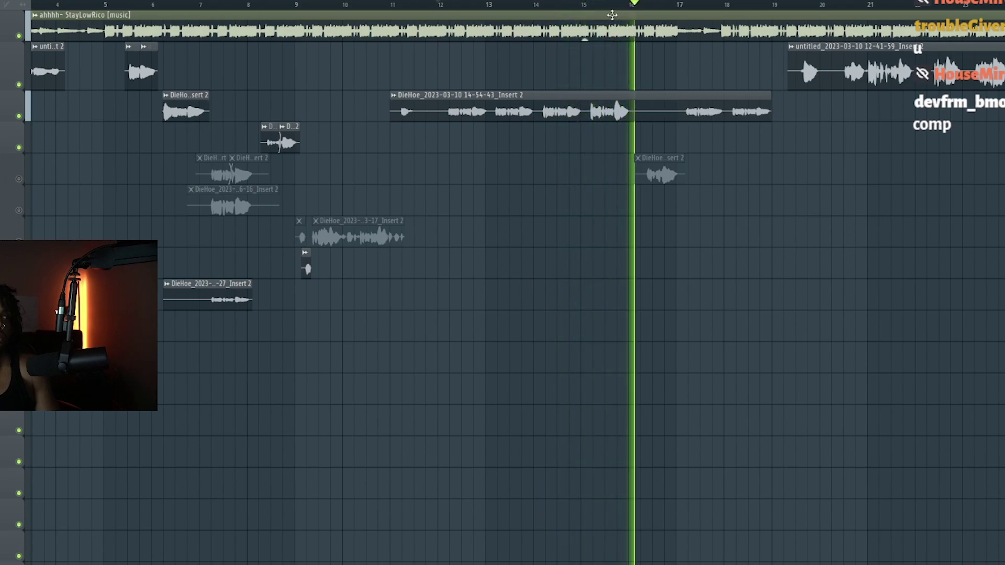
key(space)
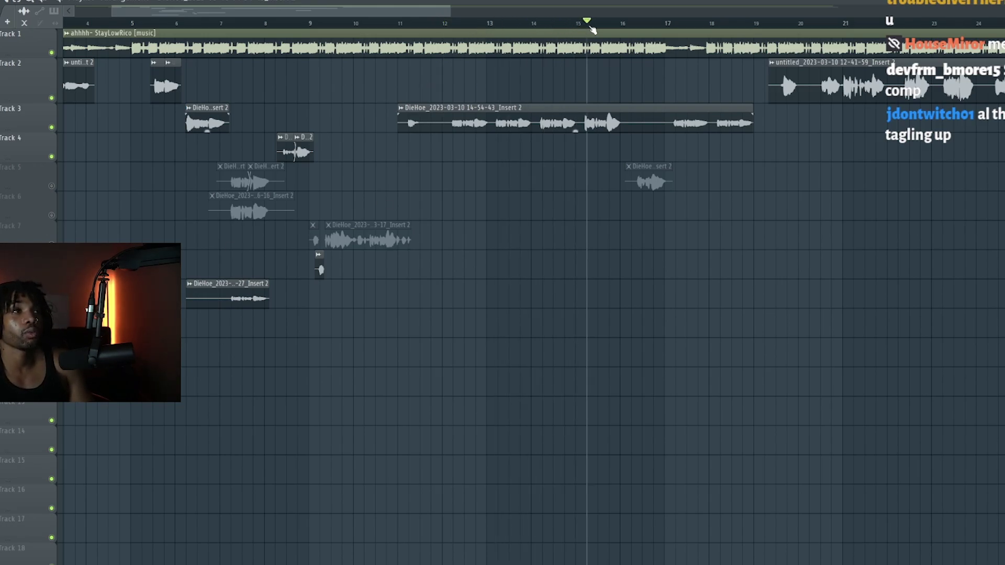
Play the arrangement from just before bar 3, and play the long Track 3 take again from just before bar 14.
key(space)
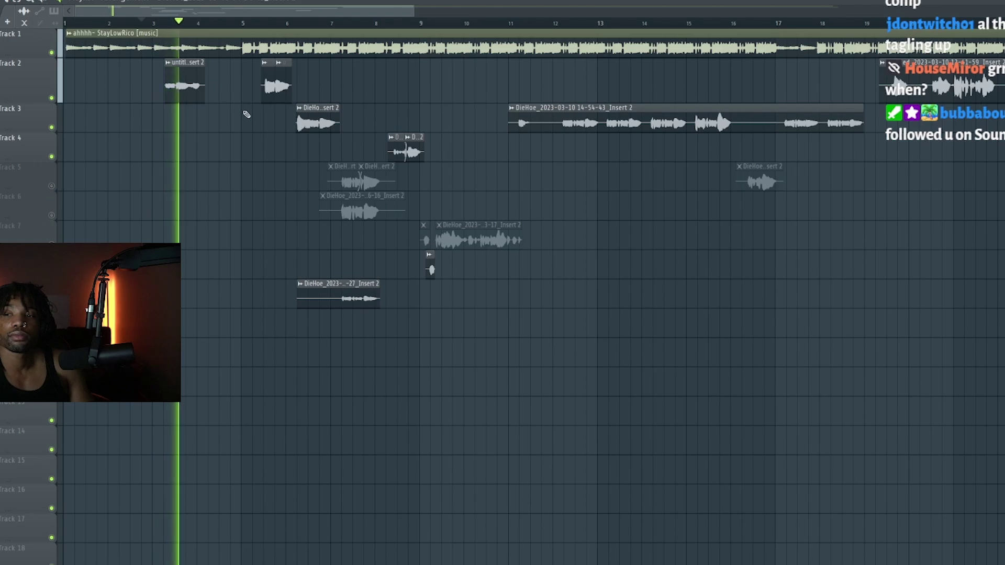
key(space)
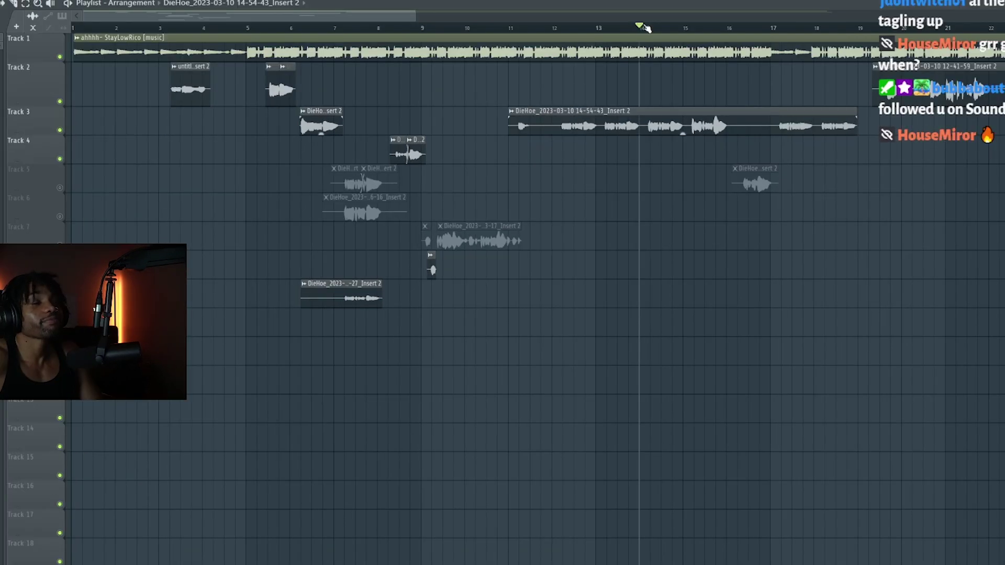
key(space)
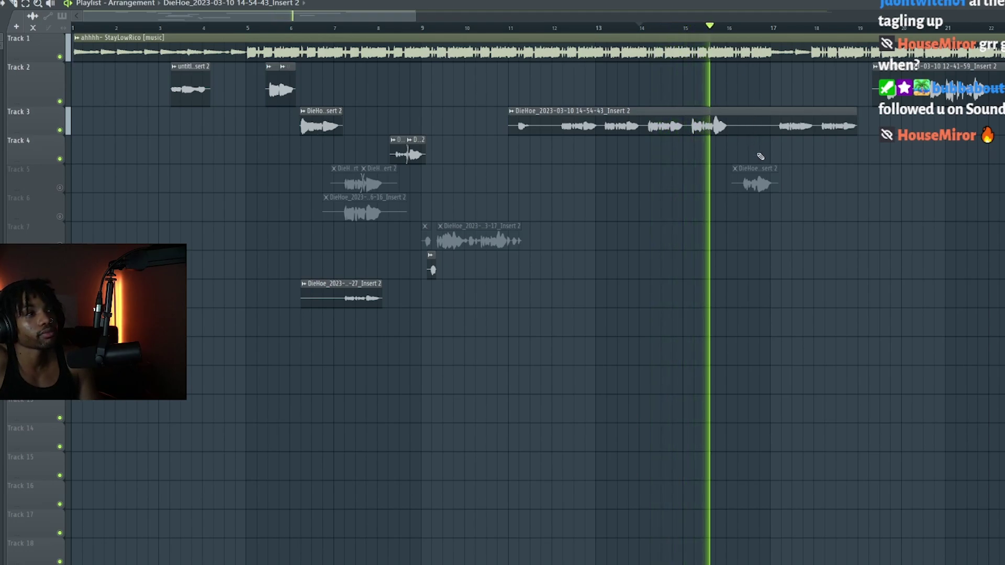
Stop playback and shorten the end of the long Track 3 take to about bar 18.
key(space)
drag(857, 126, 817, 126)
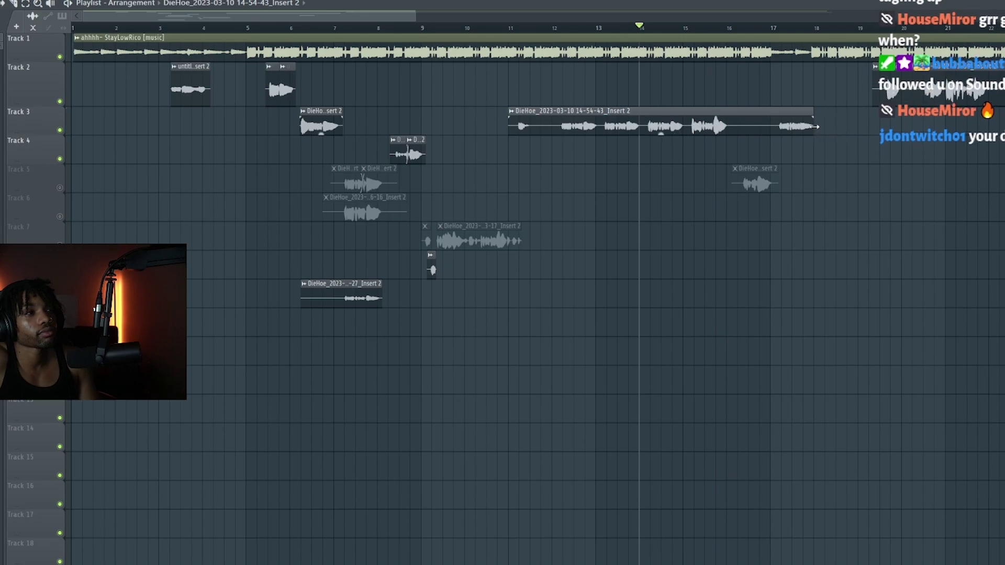
drag(735, 133, 813, 131)
With Track 3 muted, record another vocal take on Track 4 from bar 11 to bar 17.
click(556, 29)
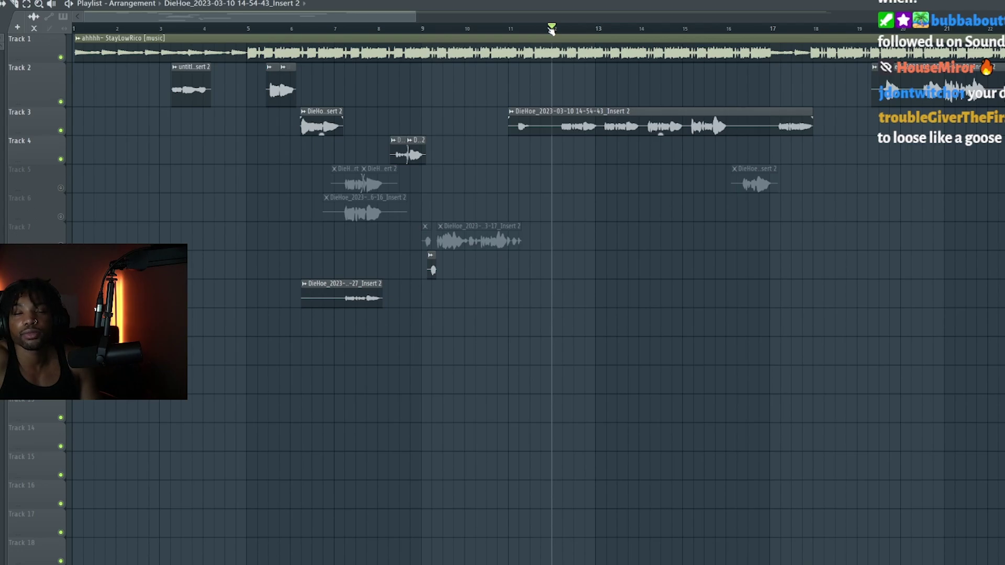
key(space)
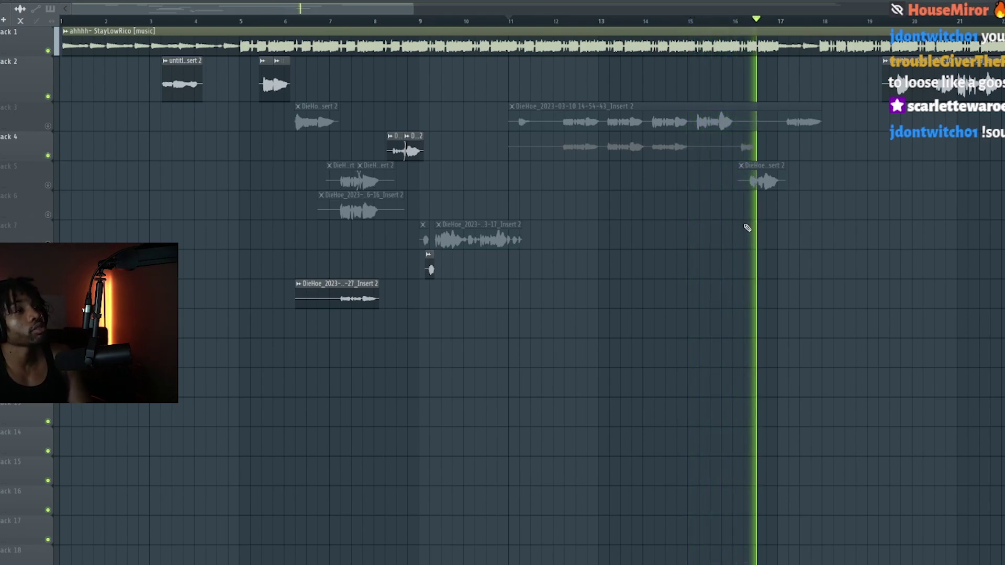
key(space)
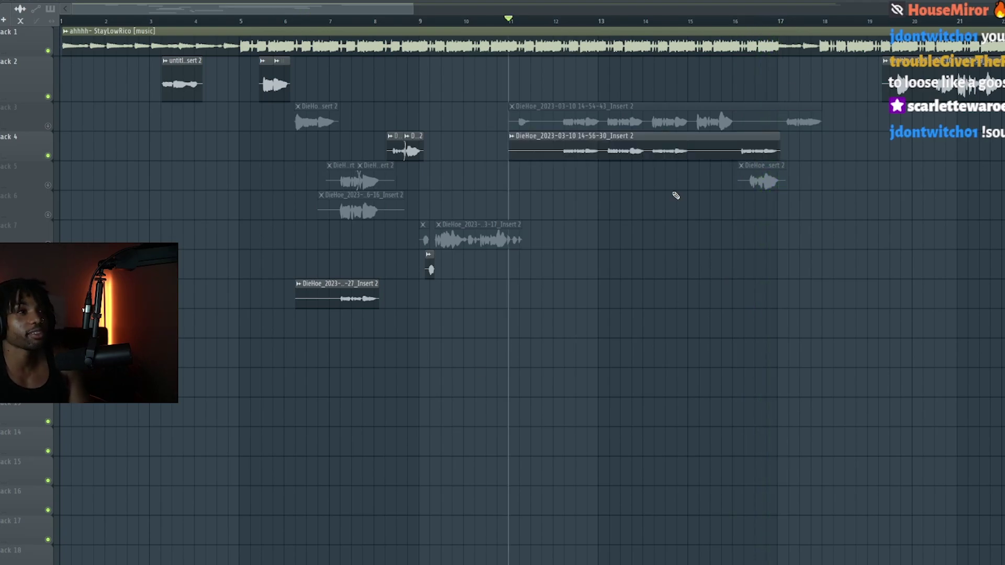
Normalize the new Track 4 take and route it to mixer track 3.
double_click(657, 151)
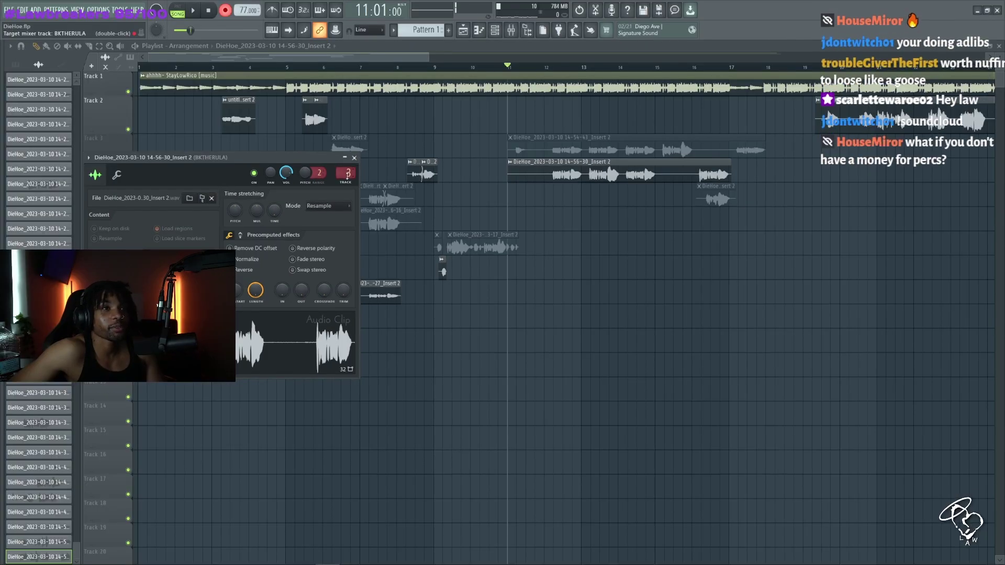
click(353, 158)
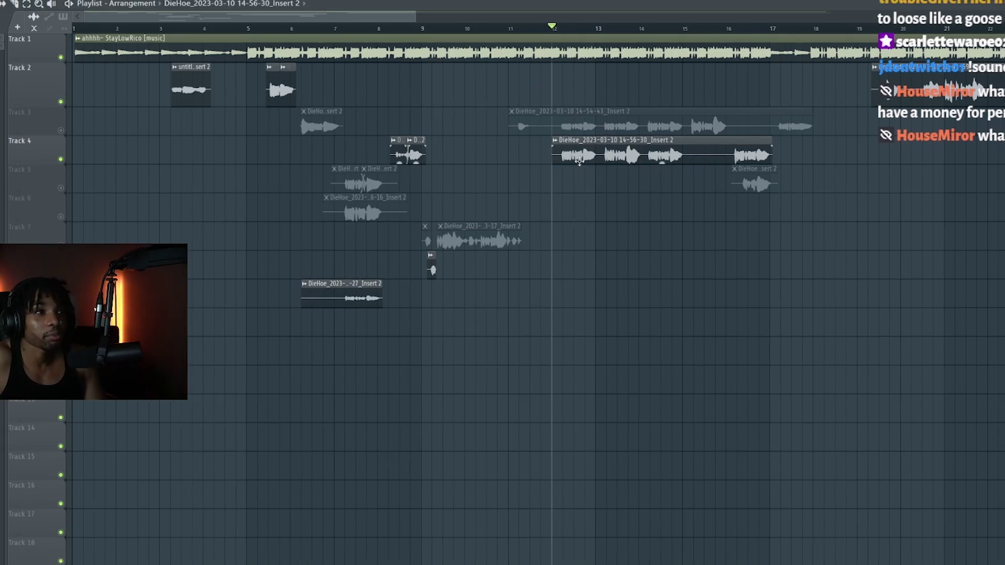
Play the new Track 4 take from just after bar 12 and check it against the surrounding clips.
drag(554, 32, 562, 29)
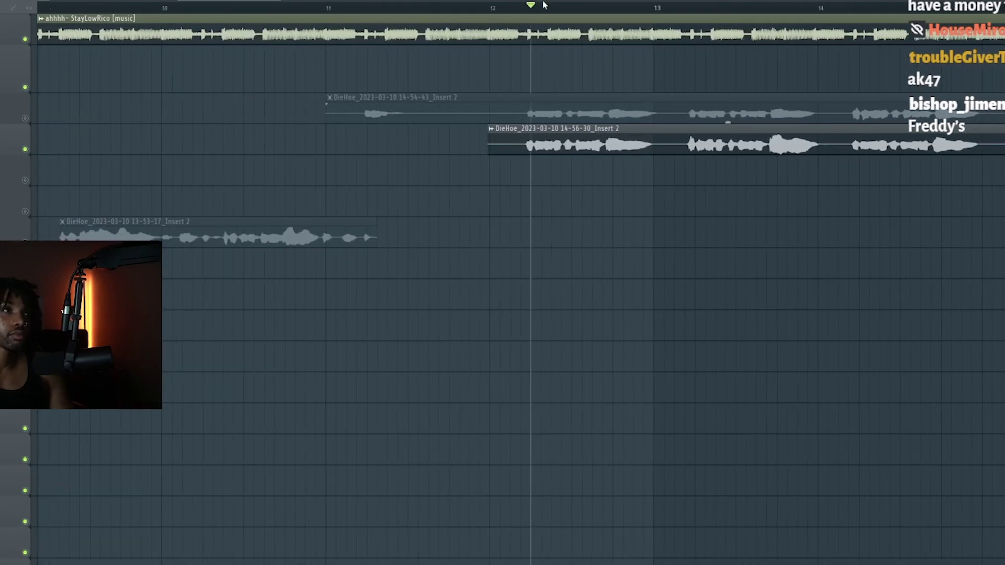
key(space)
scroll(568, 208, down, 1)
scroll(594, 169, down, 3)
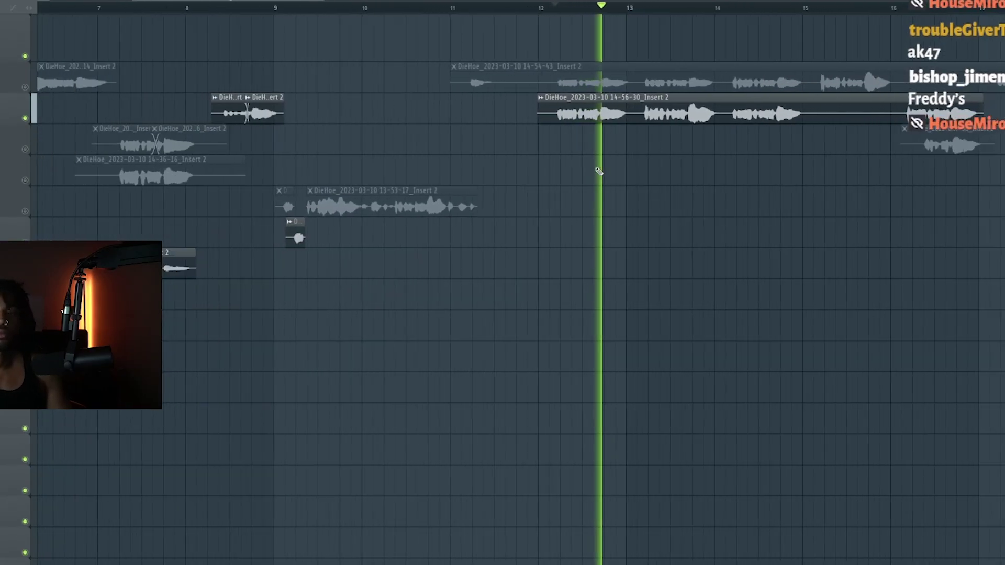
scroll(627, 191, down, 1)
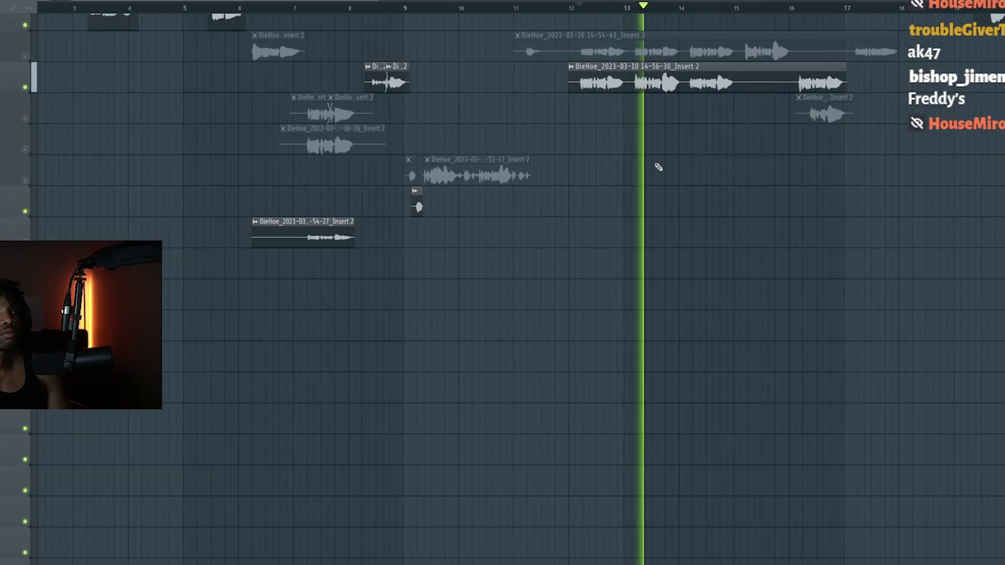
scroll(652, 173, up, 2)
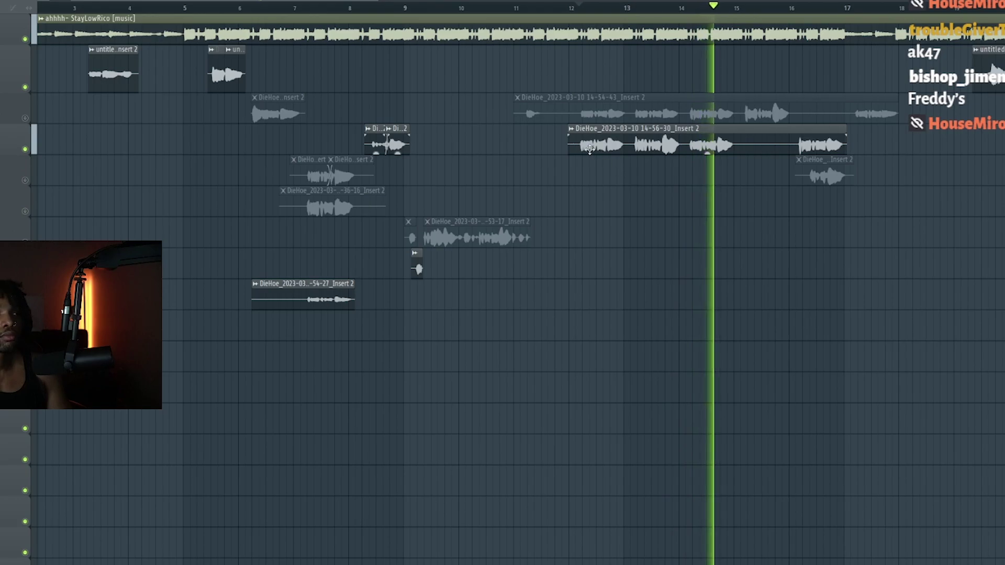
Move playback to just before bar 6 and normalize the quiet Track 9 take in its audio clip settings.
click(436, 7)
drag(435, 7, 227, 8)
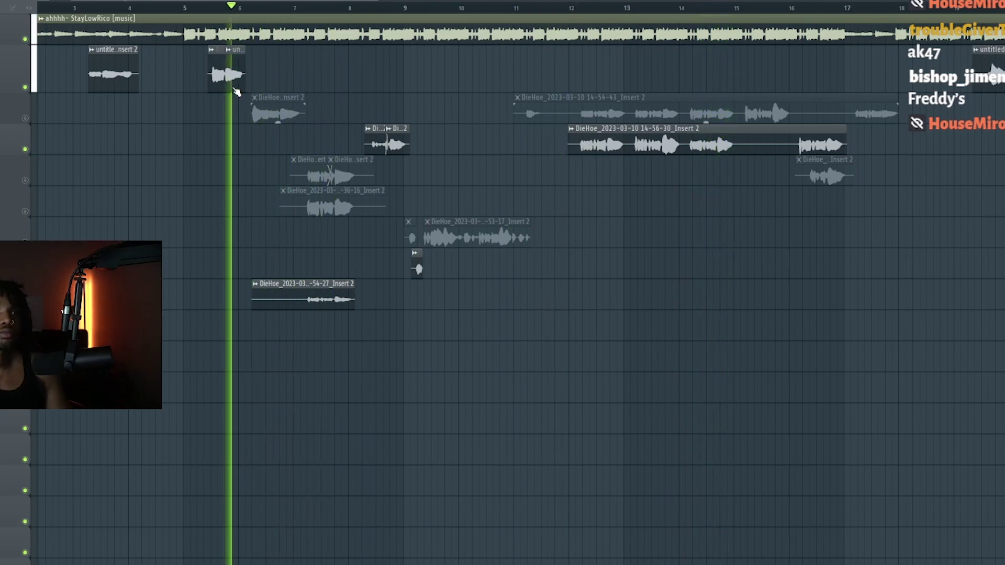
double_click(318, 297)
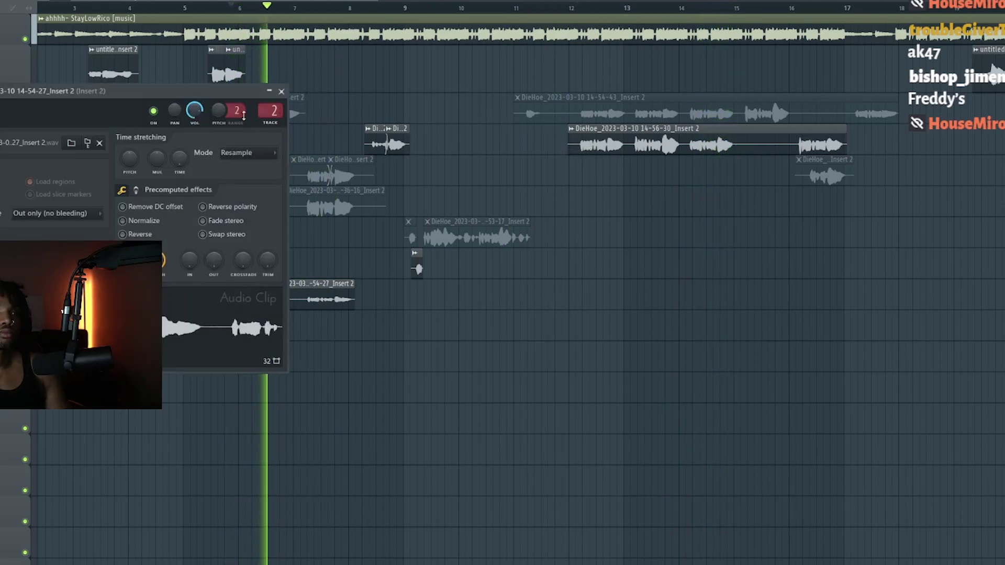
click(281, 91)
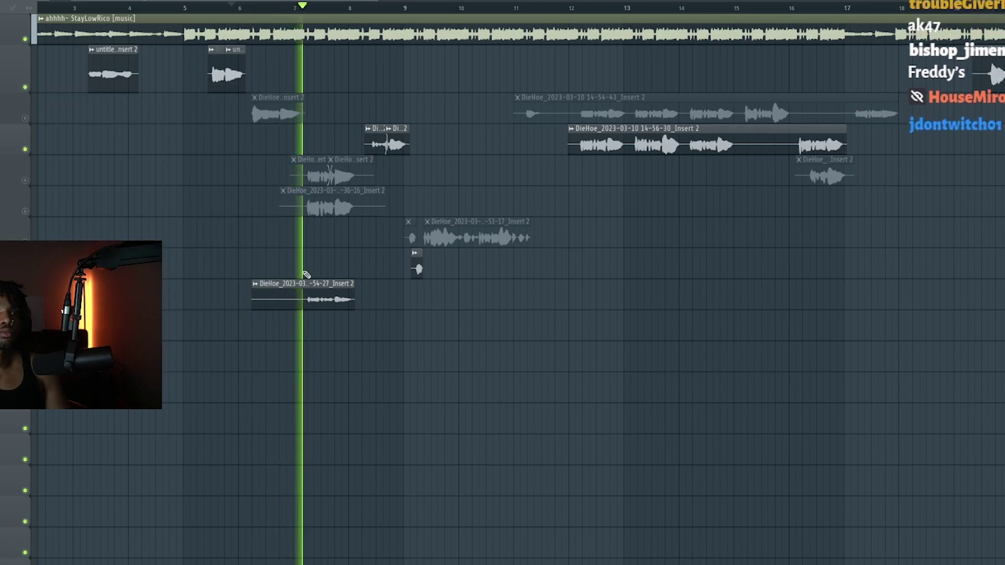
double_click(309, 300)
click(281, 92)
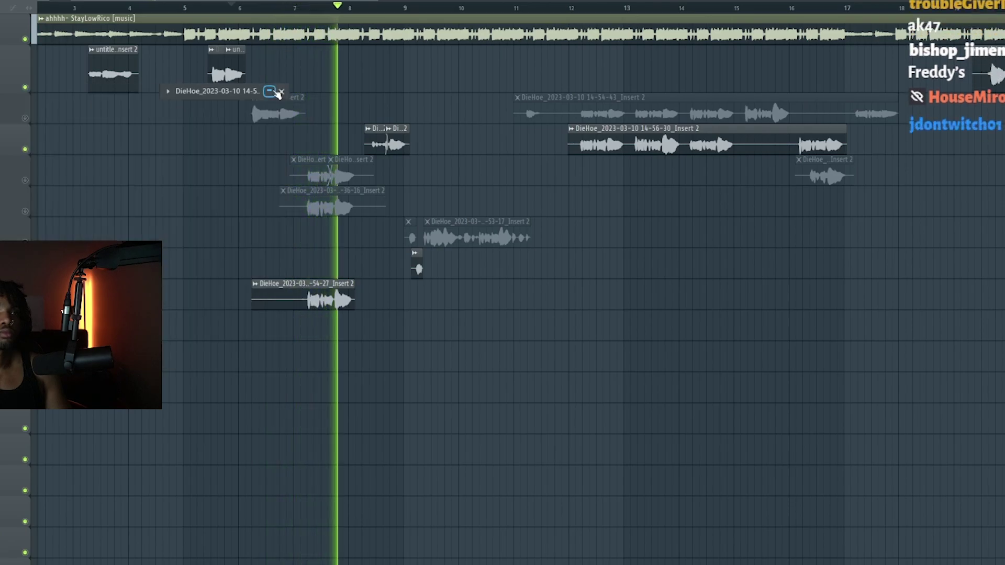
Trim the start of the Track 9 take to just after bar 7 and check it by playing from just before bar 7.
click(282, 10)
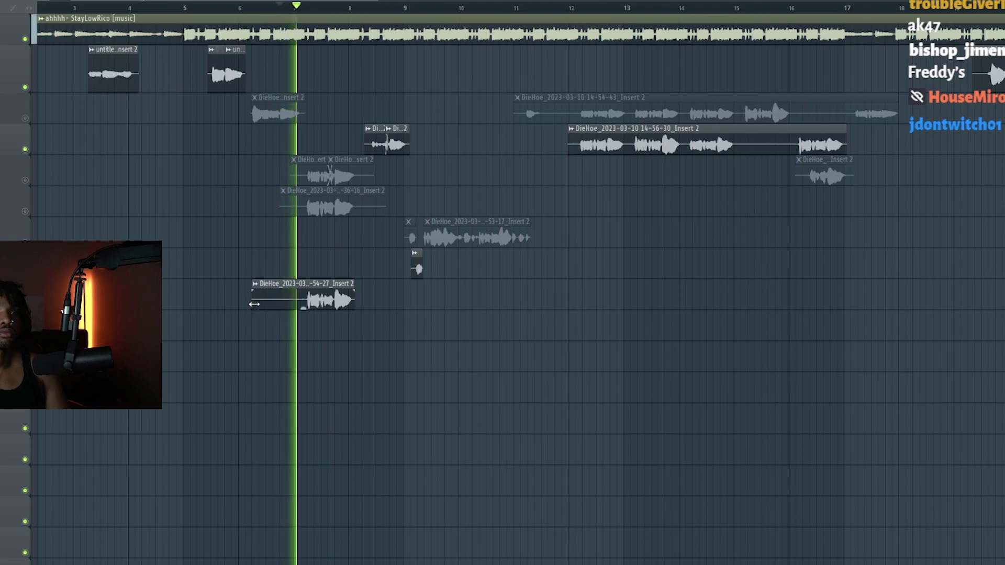
drag(252, 302, 300, 301)
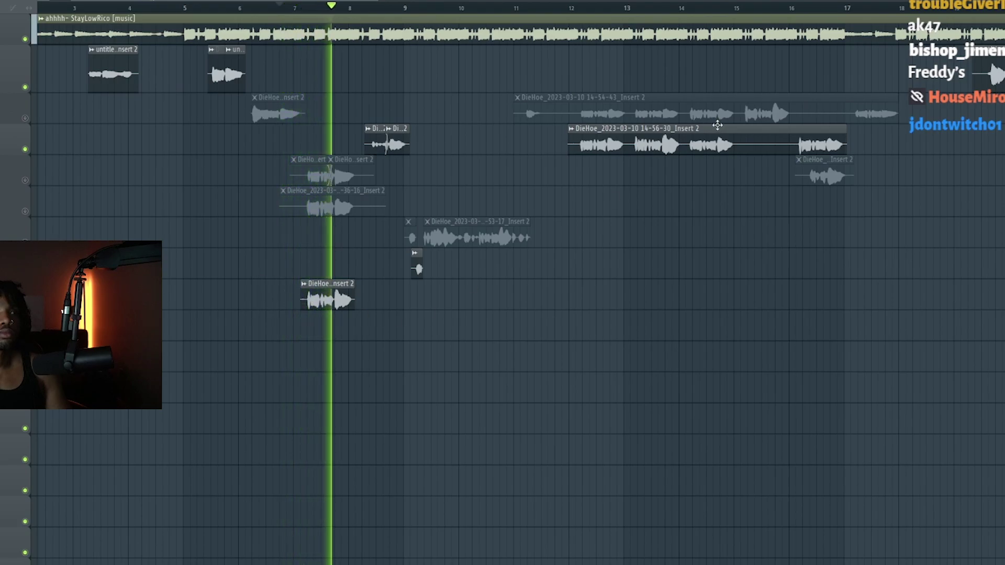
key(space)
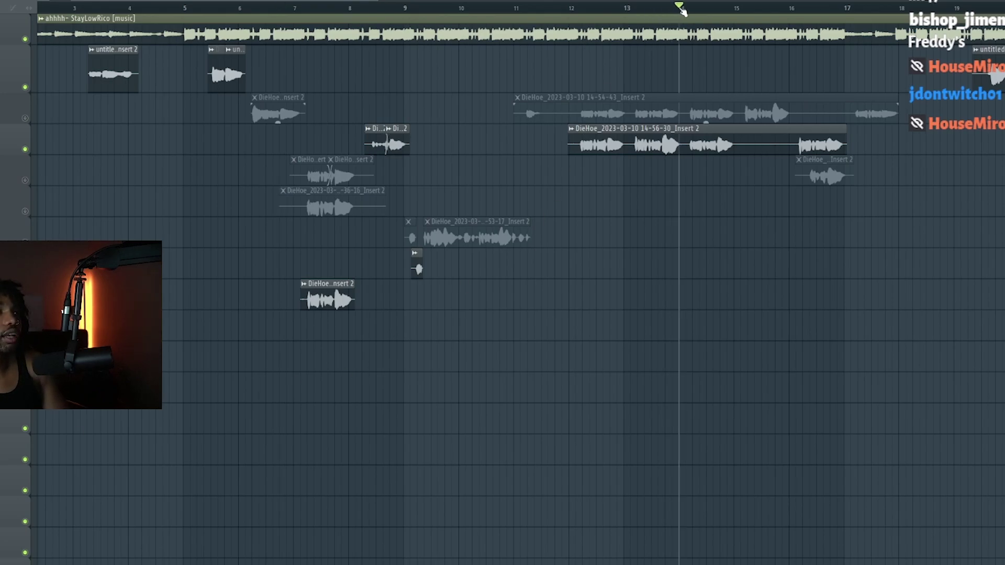
Trim the start of the long Track 4 take to bar 14 and place its phrase on Track 7 just after bar 7.
drag(569, 144, 692, 150)
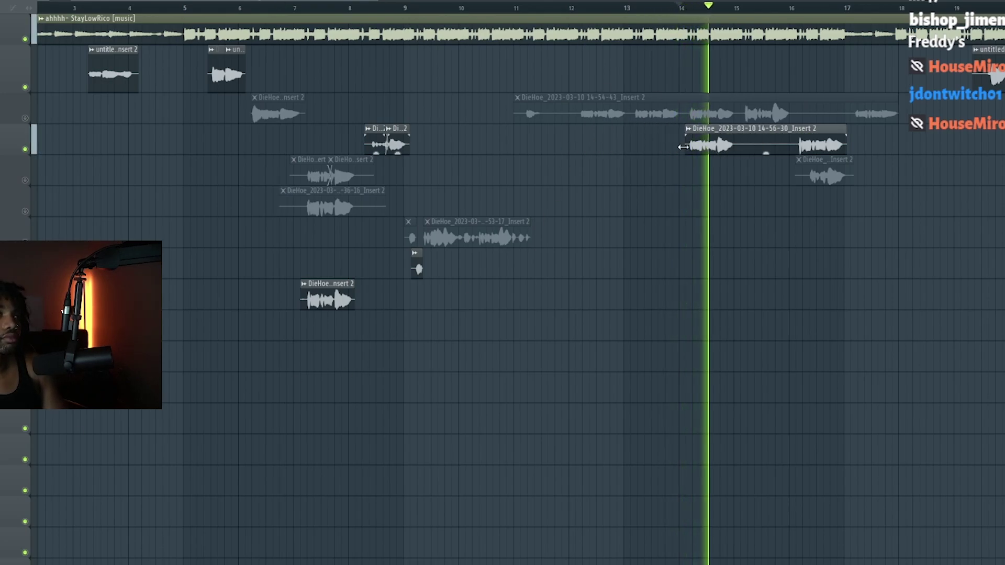
key(space)
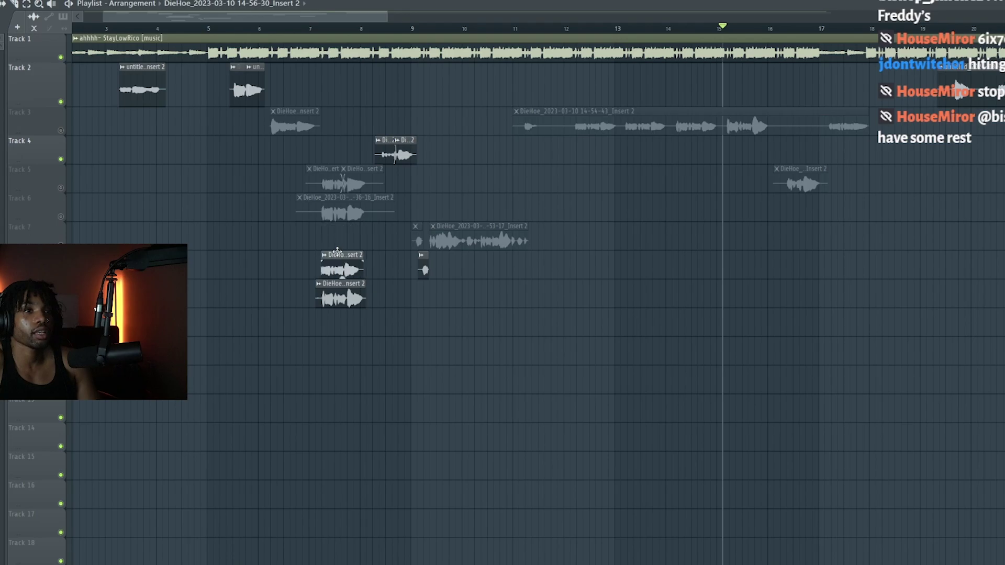
drag(337, 251, 337, 222)
scroll(312, 191, up, 5)
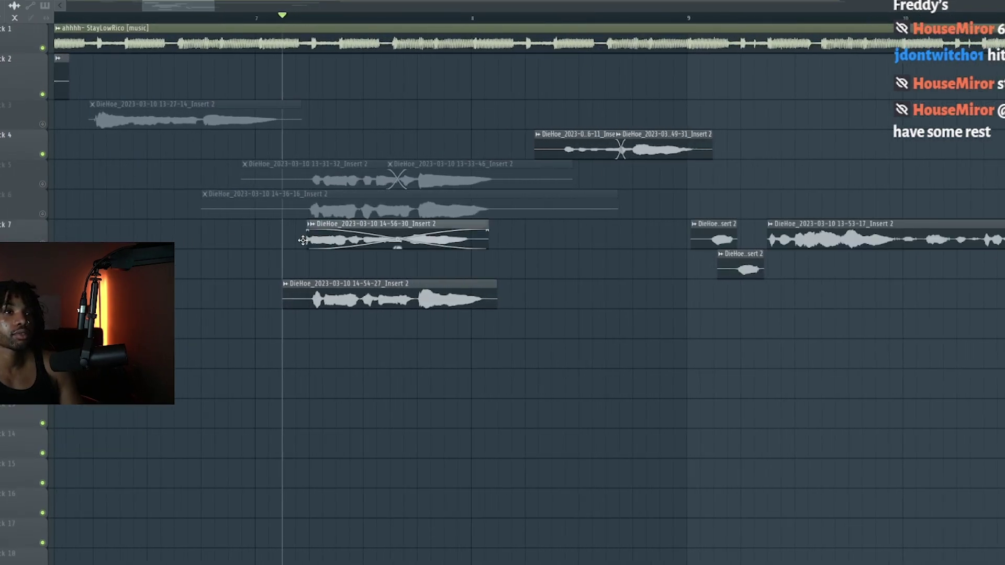
Compare the Track 7 phrase with the Track 9 take muted and shift the phrase slightly later after bar 7.
key(space)
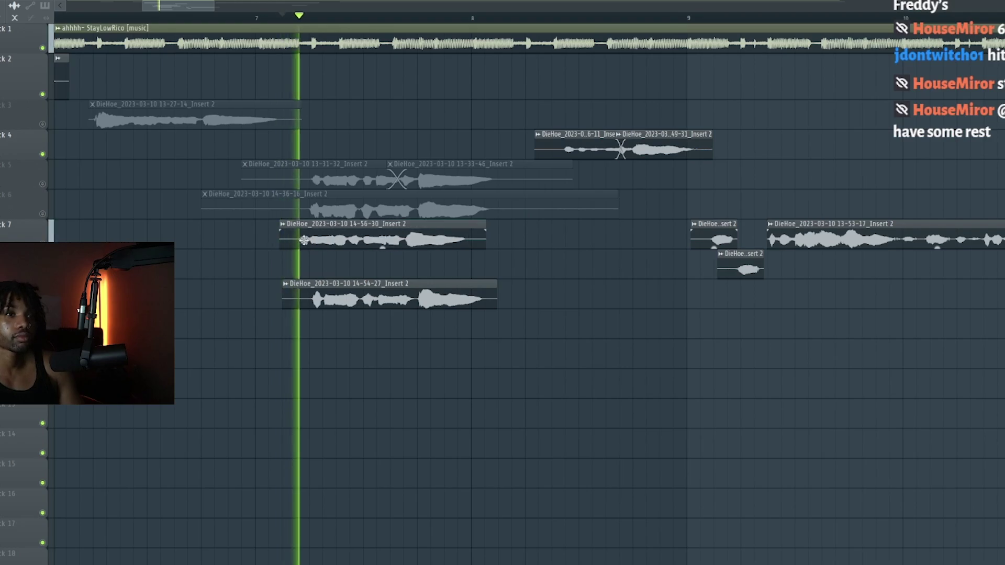
key(space)
key(space)
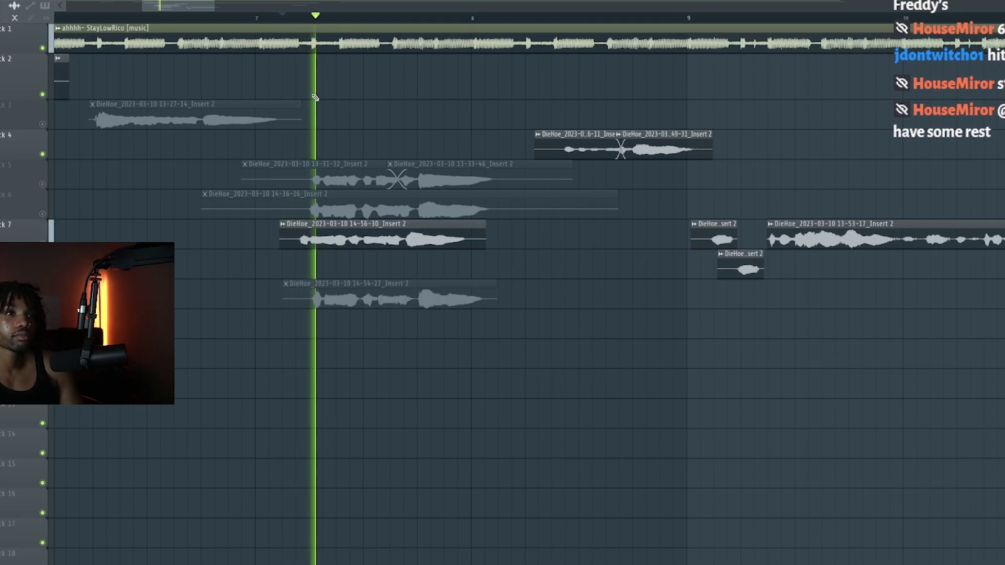
click(362, 253)
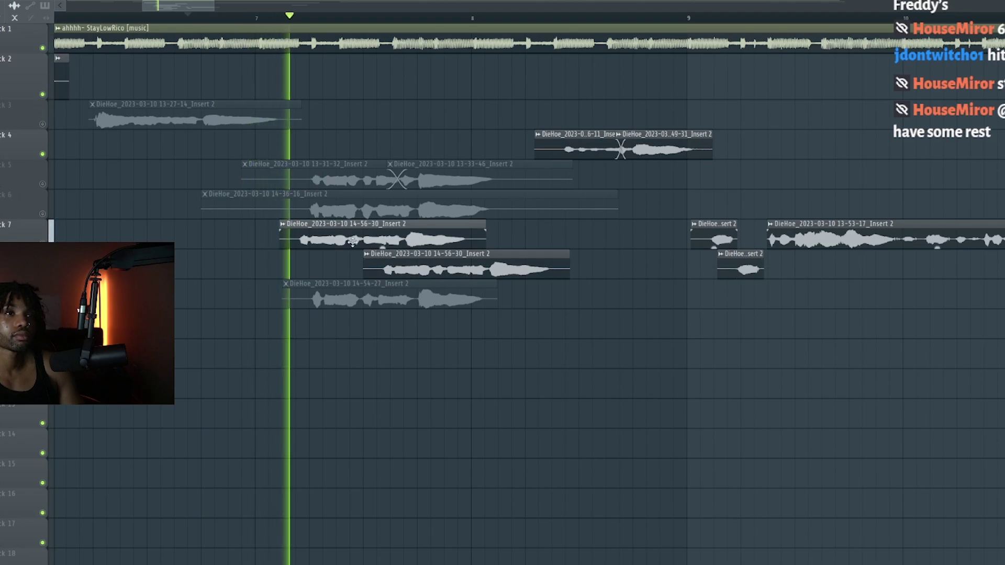
drag(361, 254, 379, 208)
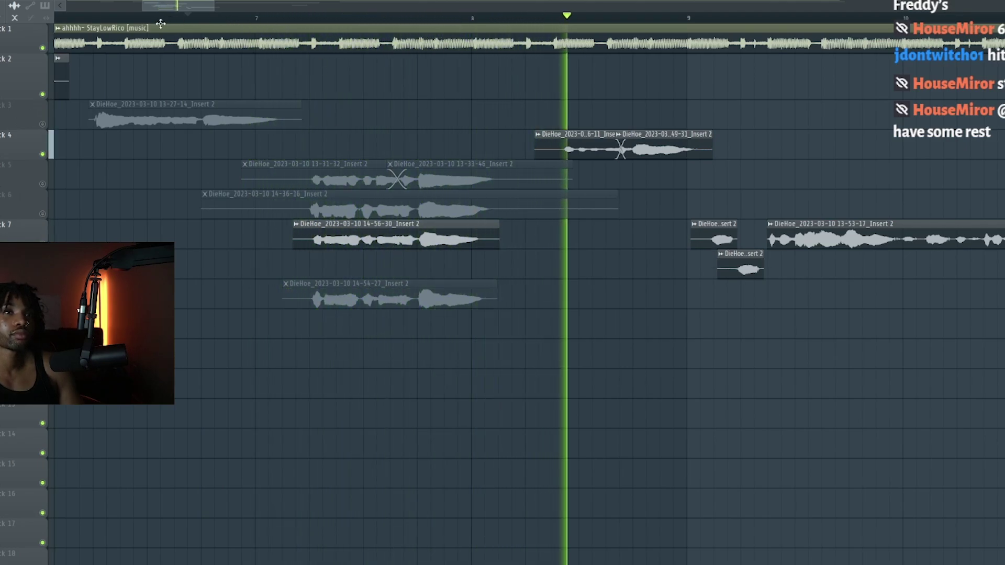
Move playback to just after bar 6 and unmute Track 3.
scroll(283, 121, down, 3)
click(181, 17)
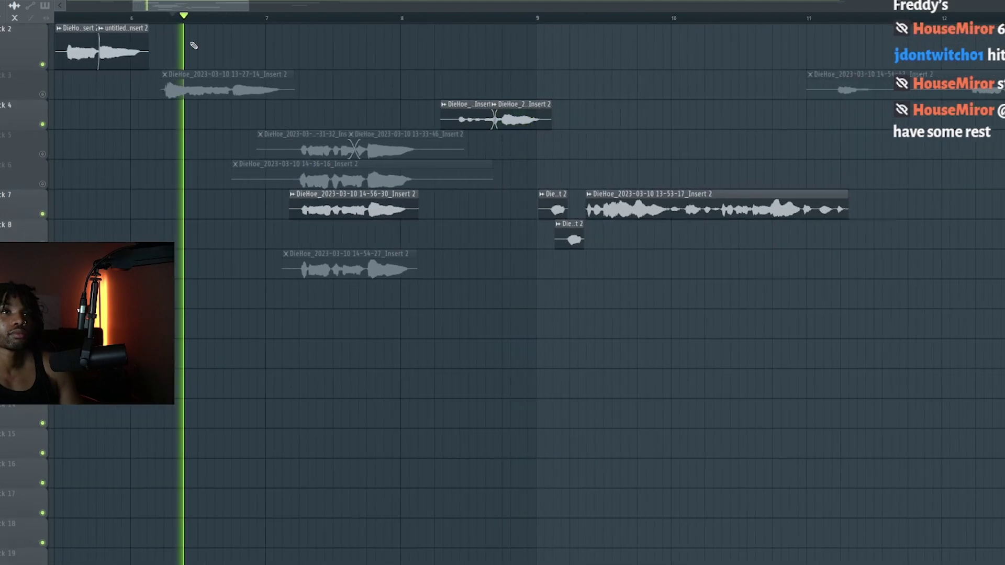
click(42, 94)
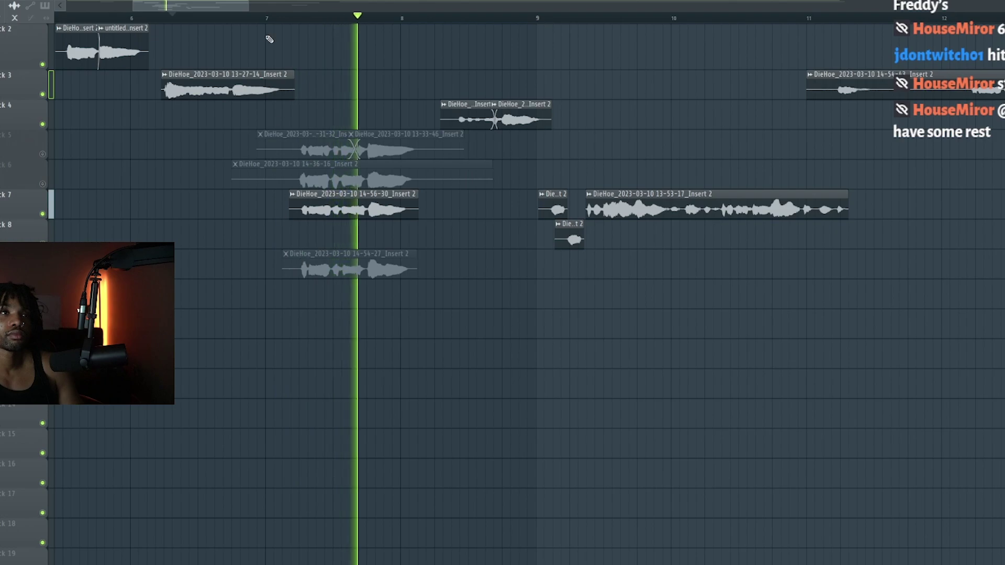
Record a new vocal take on Track 9 from about the middle of bar 6 to bar 9 and normalize it.
key(space)
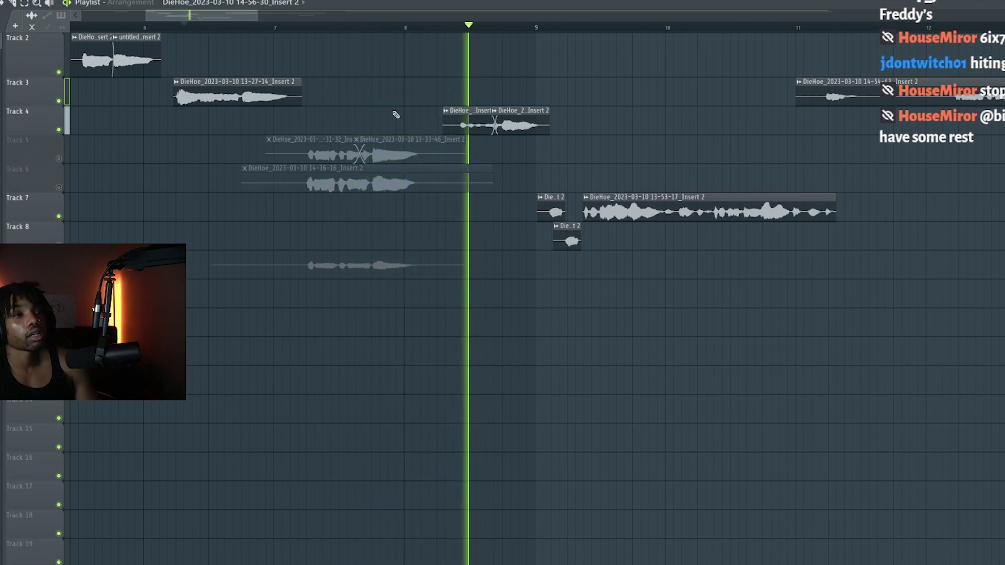
key(space)
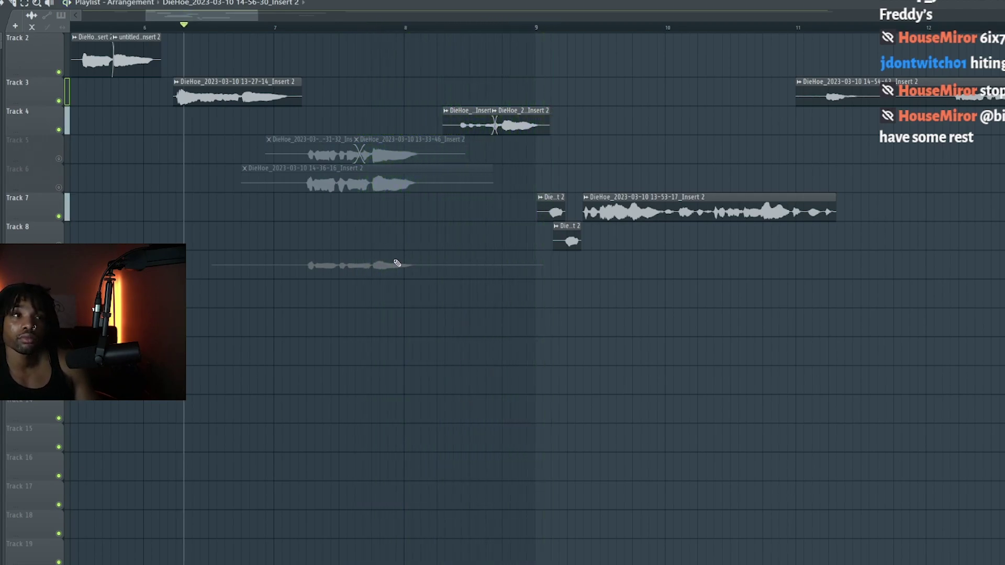
double_click(381, 272)
click(213, 269)
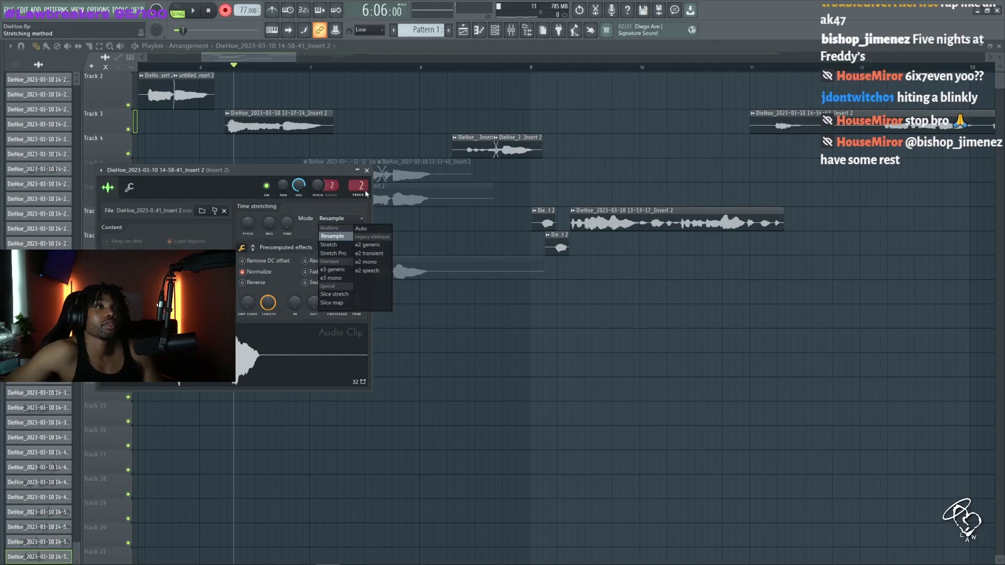
click(341, 149)
Remove the short aborted recording on Track 10.
key(space)
key(space)
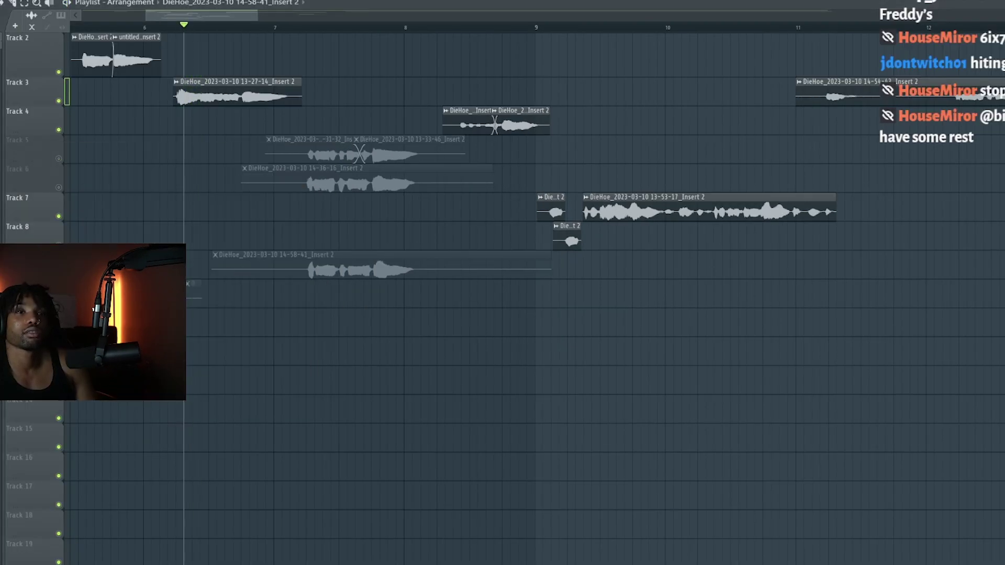
right_click(190, 298)
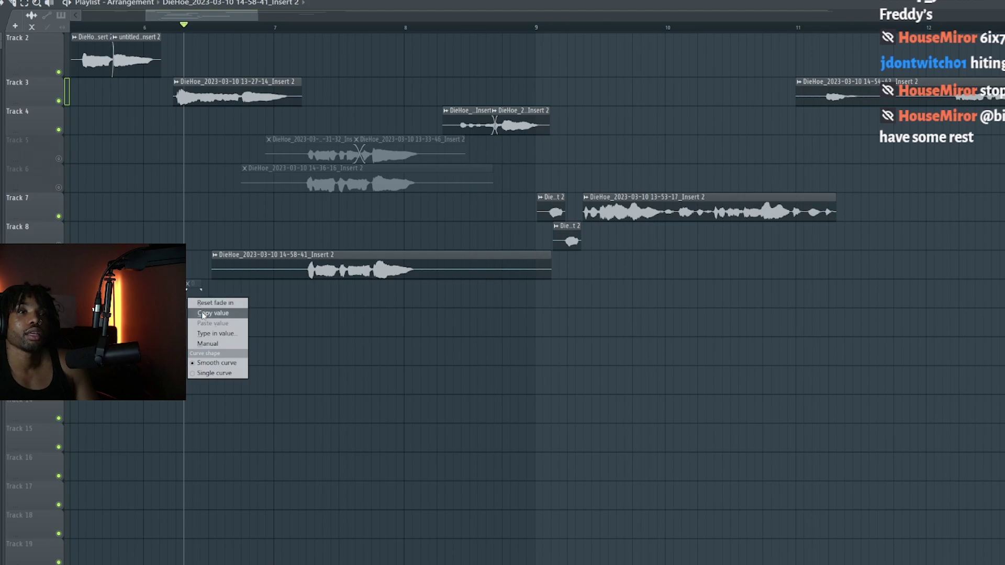
click(203, 315)
right_click(189, 286)
click(193, 301)
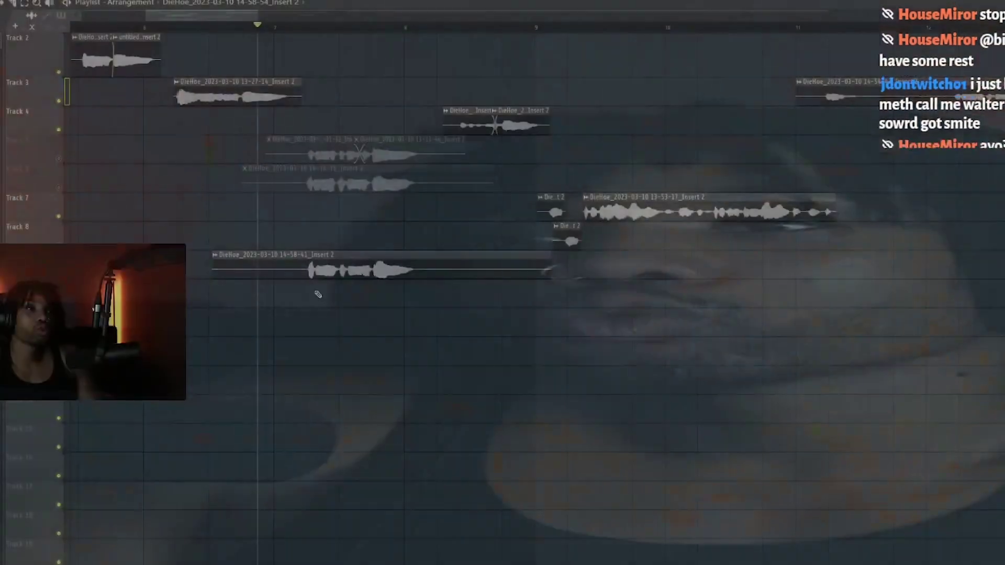
Play the new Track 9 take from just before bar 7 and trim its silent start to just after bar 7.
key(space)
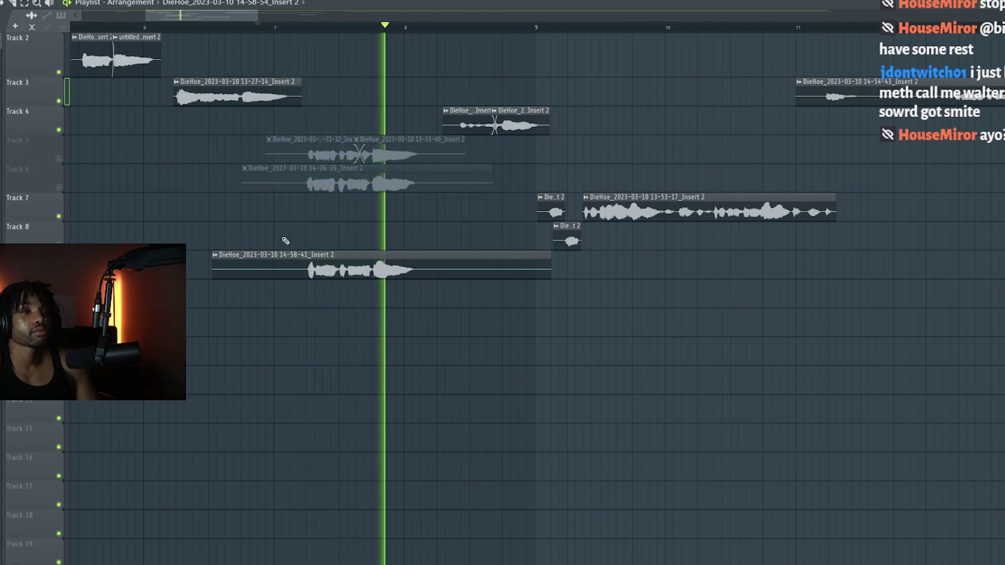
key(space)
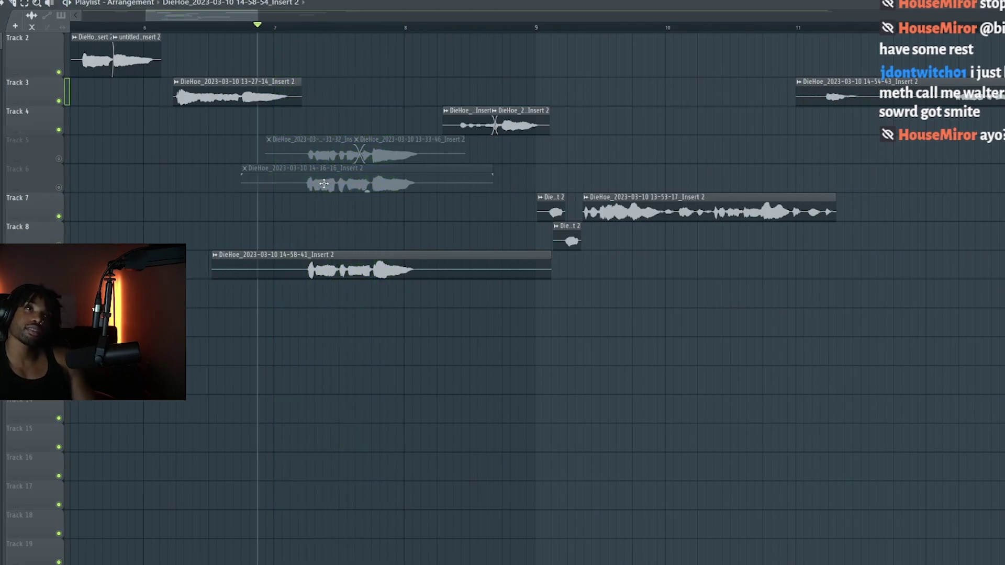
scroll(287, 311, down, 2)
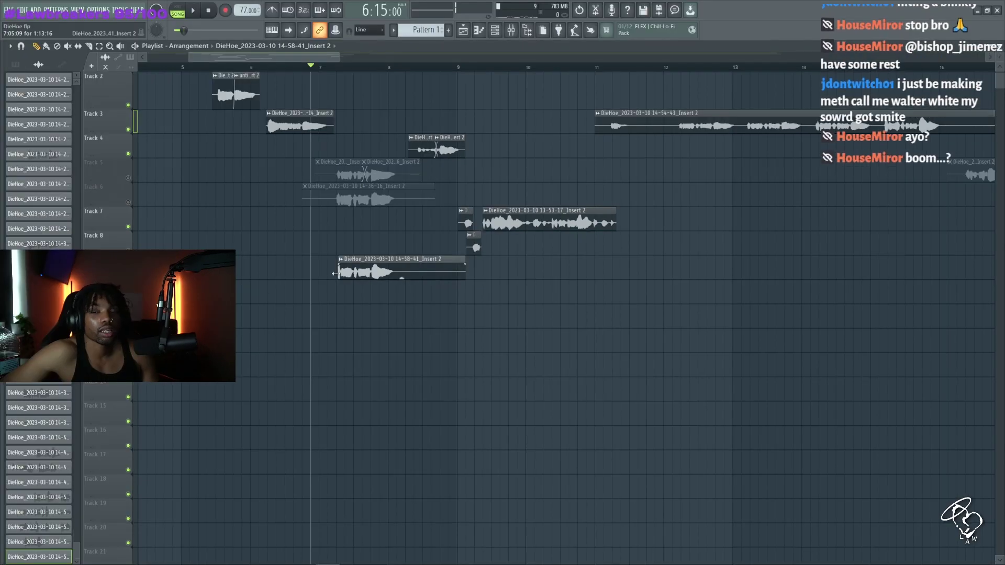
drag(247, 276, 301, 276)
key(space)
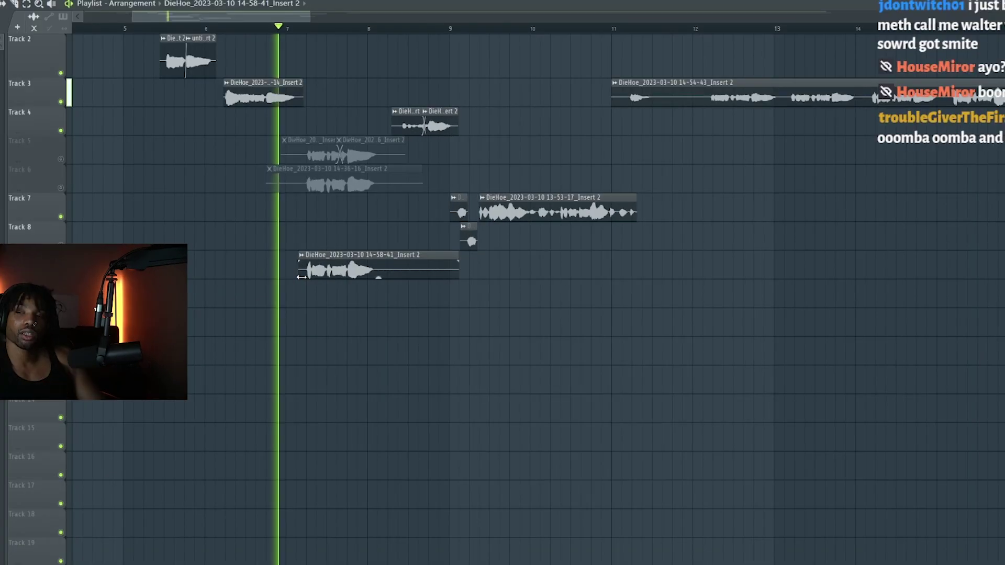
key(space)
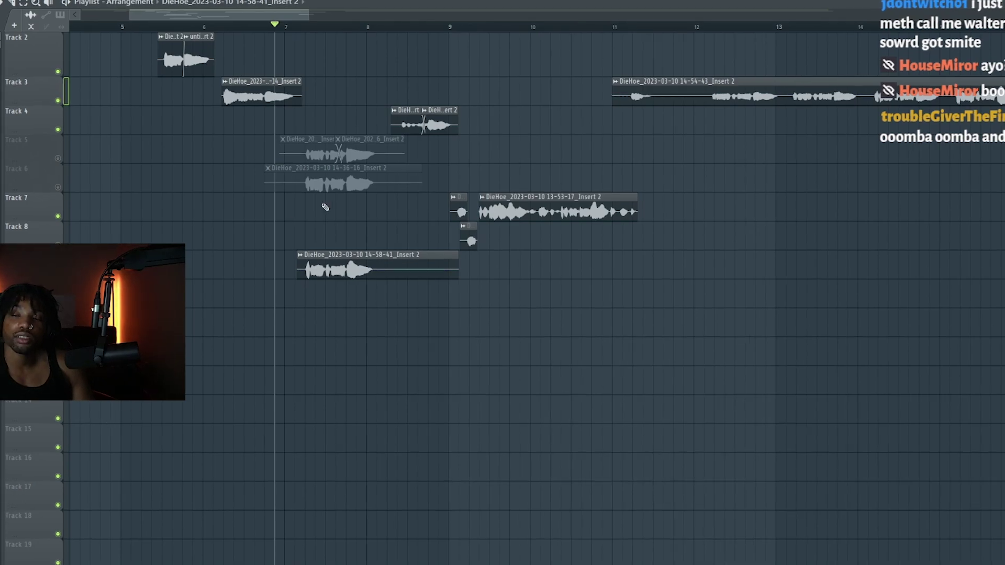
Trim the silent end of the Track 9 take to just after bar 8 and play it back.
key(space)
drag(459, 272, 375, 279)
scroll(395, 236, down, 3)
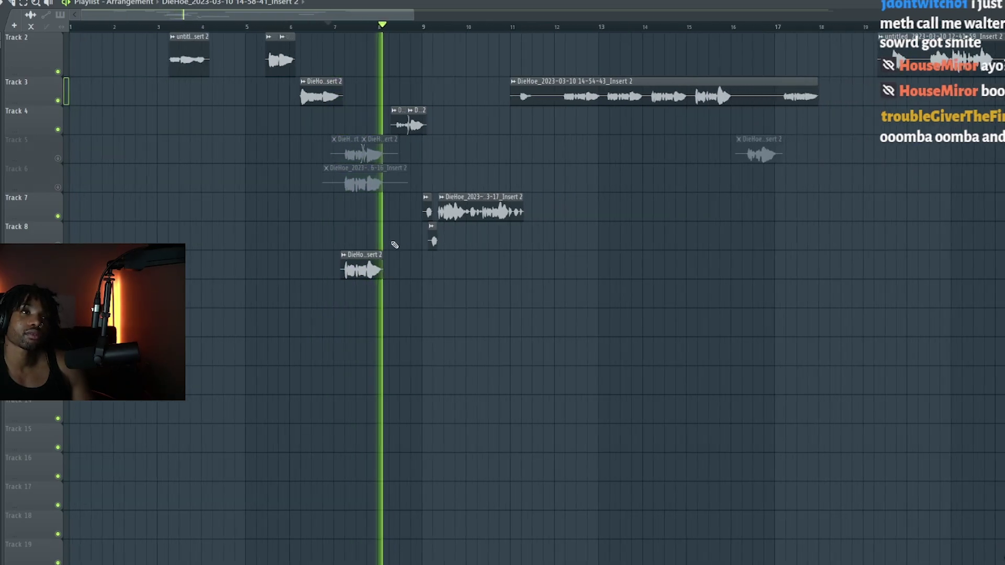
key(space)
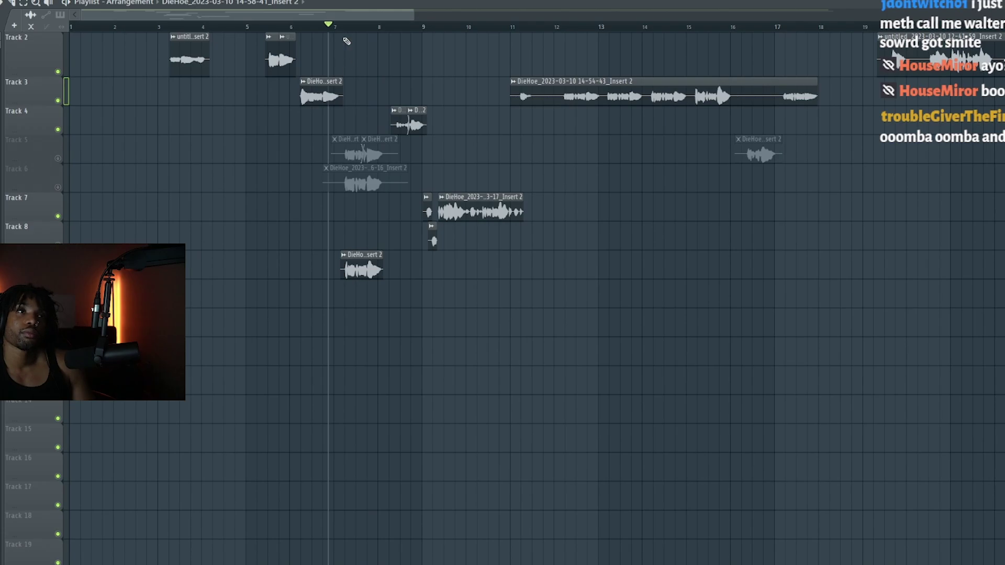
Delete the Track 9 take and record a replacement from just before bar 7 to just after bar 9.
scroll(356, 193, up, 1)
scroll(358, 259, up, 3)
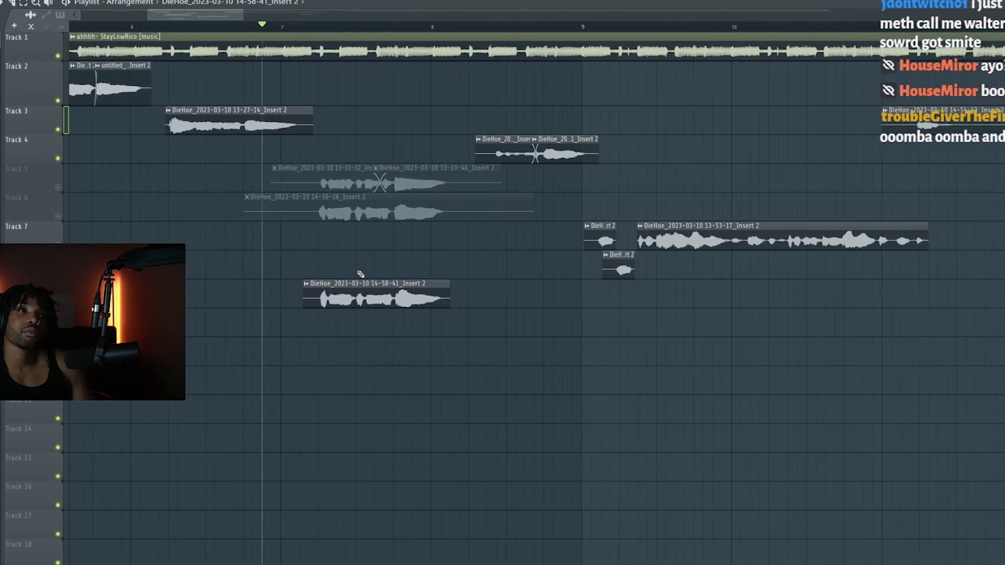
right_click(375, 303)
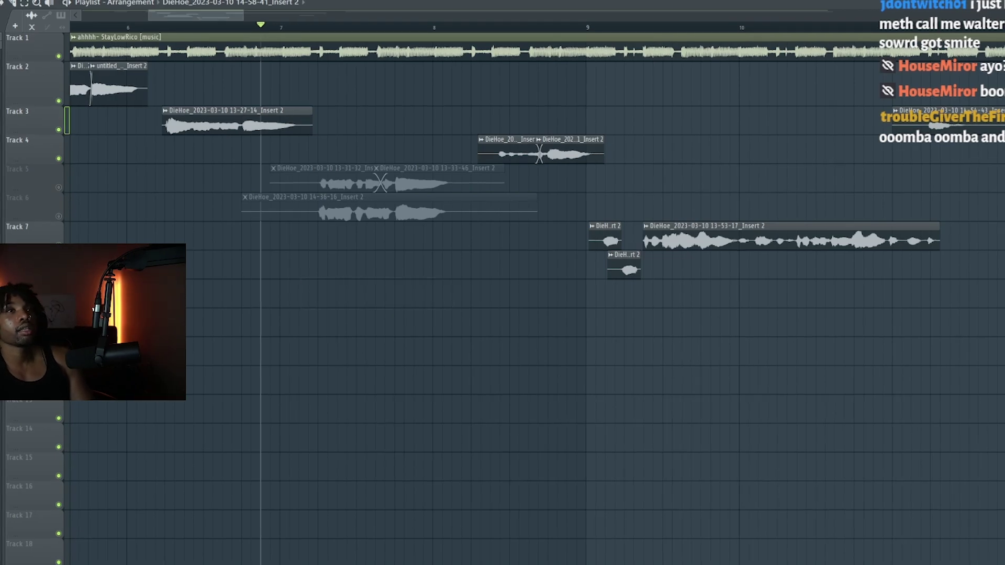
key(space)
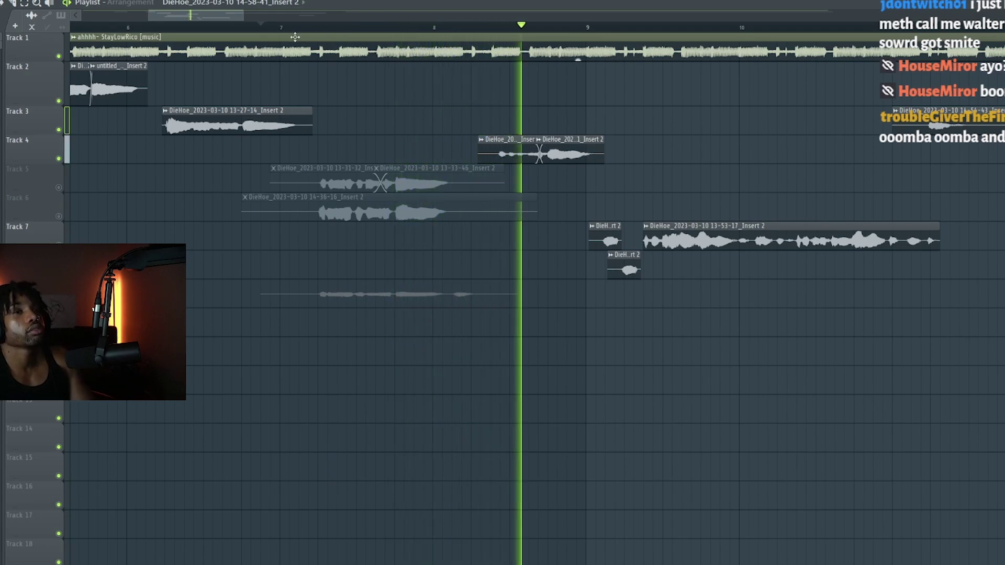
key(space)
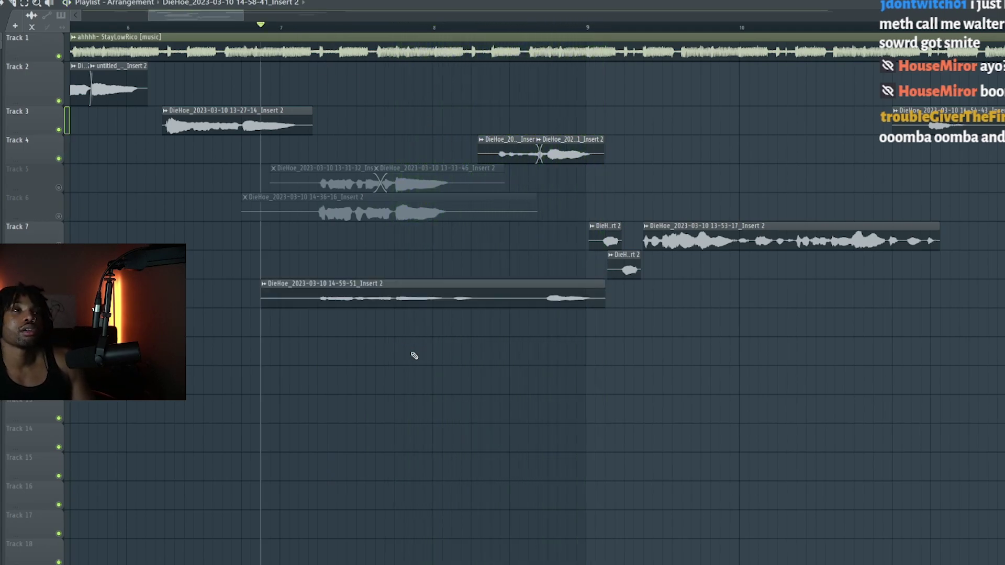
Normalize the new Track 9 take and route it to mixer track 3 in its audio clip settings.
double_click(399, 298)
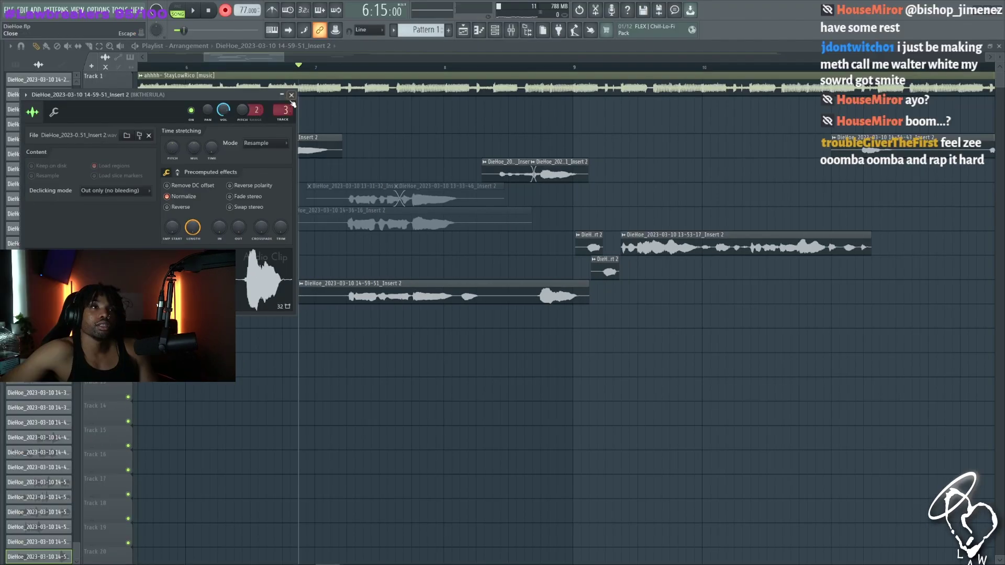
click(276, 283)
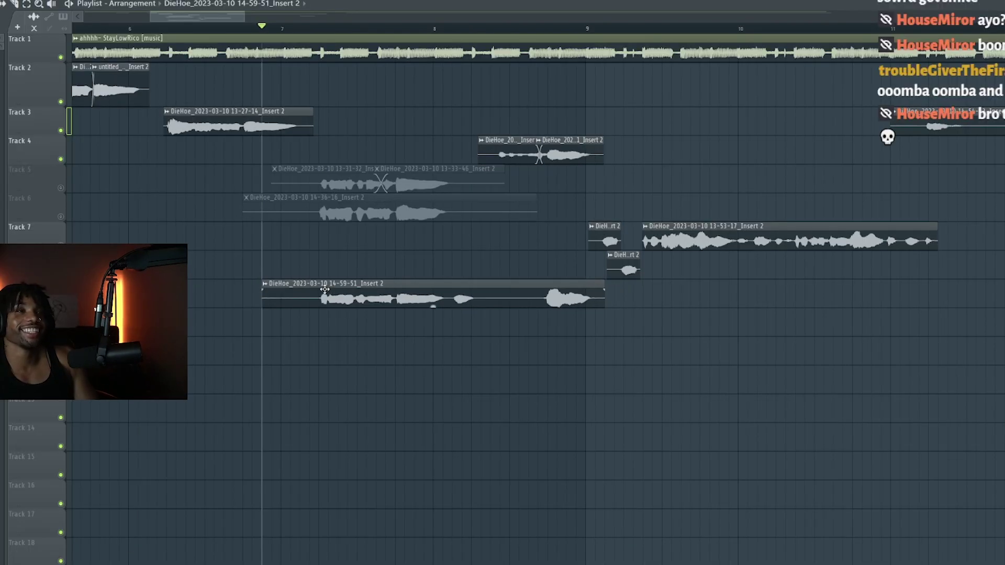
double_click(325, 290)
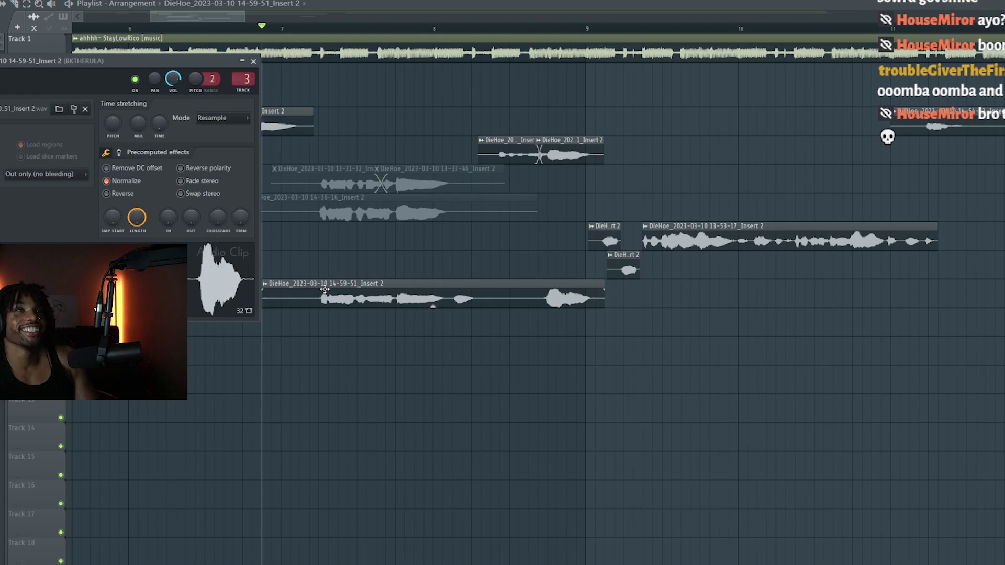
click(244, 78)
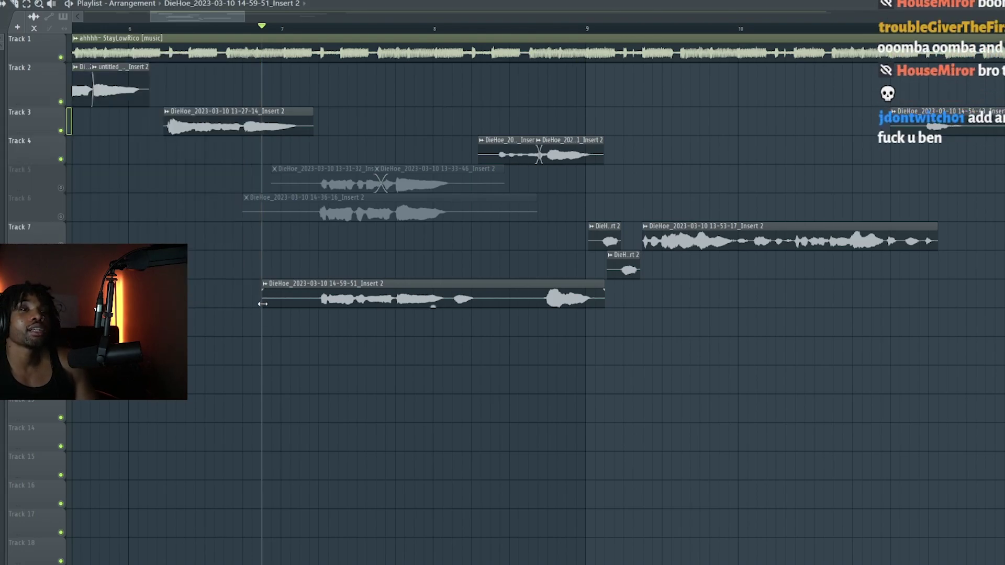
Trim the silent start of the new Track 9 take to about a quarter into bar 7 and play it back.
drag(260, 301, 341, 299)
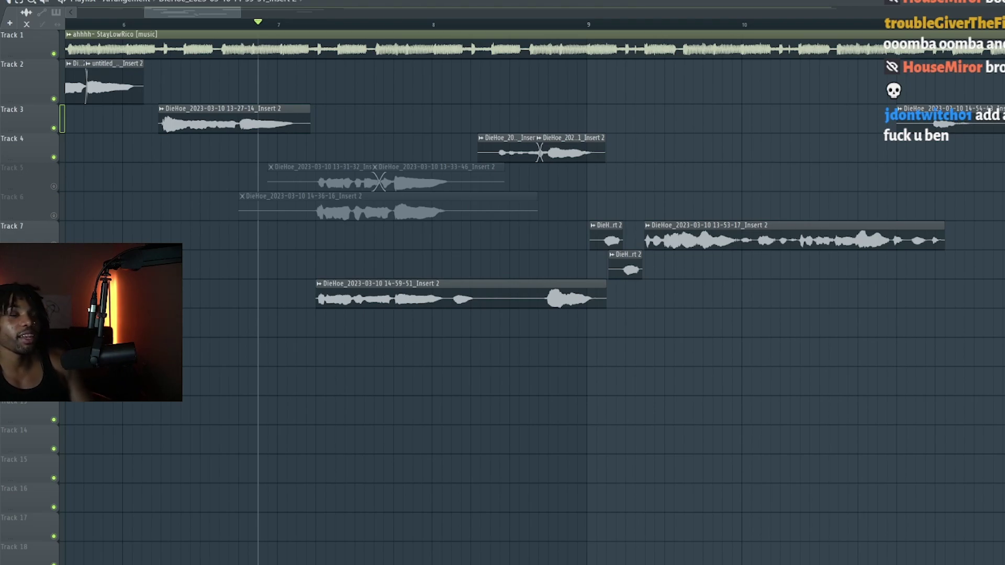
key(space)
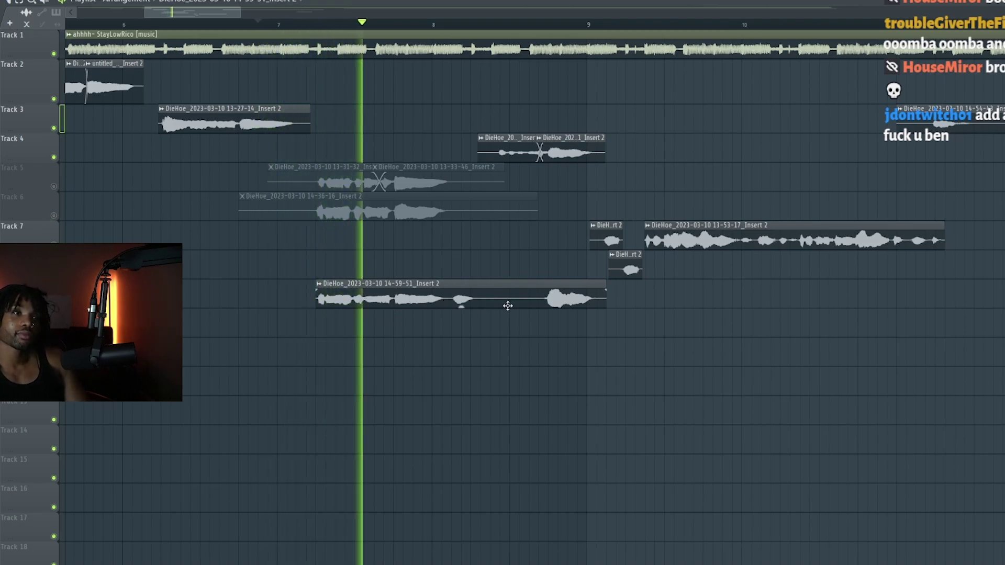
Stop playback, delete the Track 9 take and undo the last clip shift in the playlist.
key(space)
right_click(476, 297)
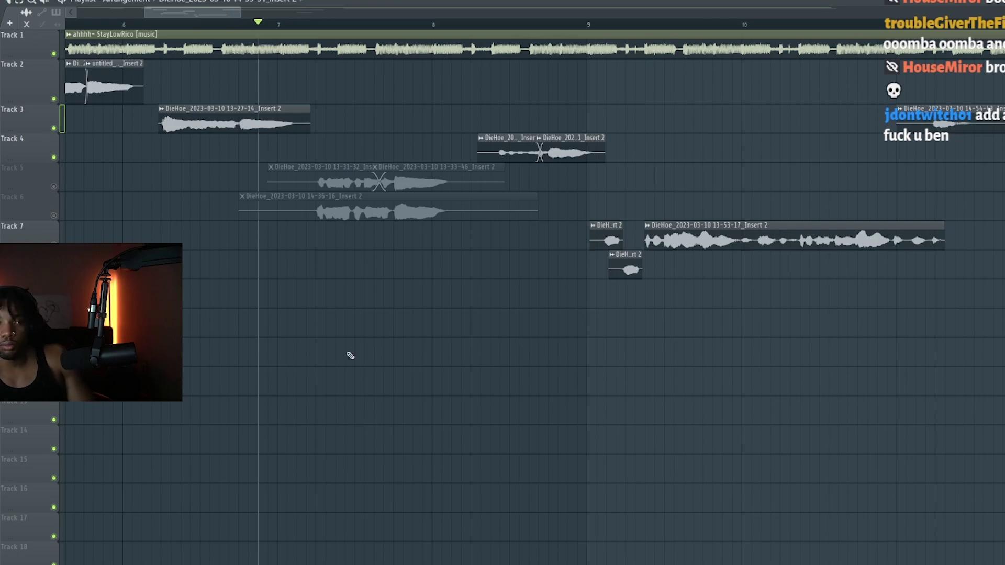
scroll(314, 262, down, 4)
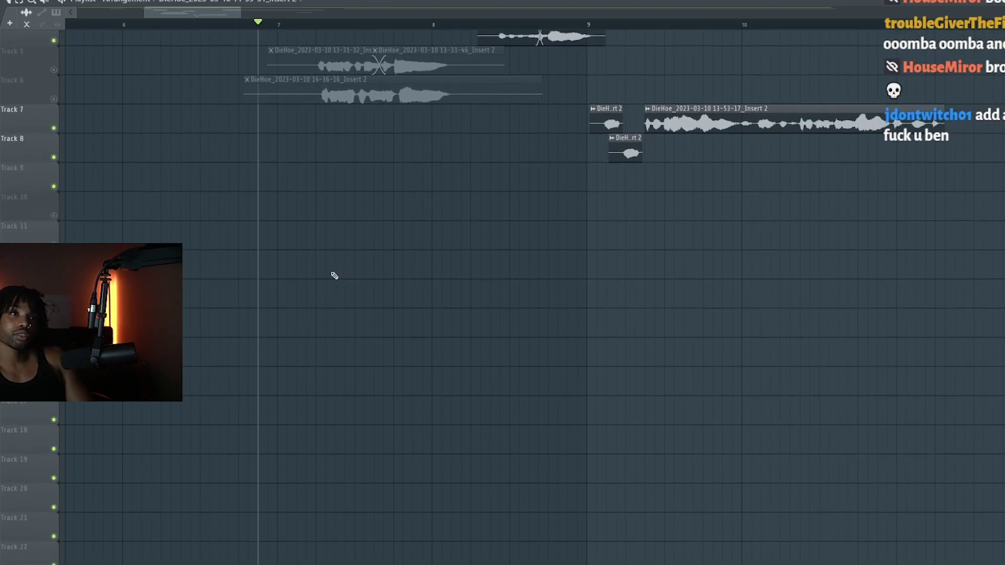
scroll(328, 354, up, 4)
scroll(385, 331, up, 1)
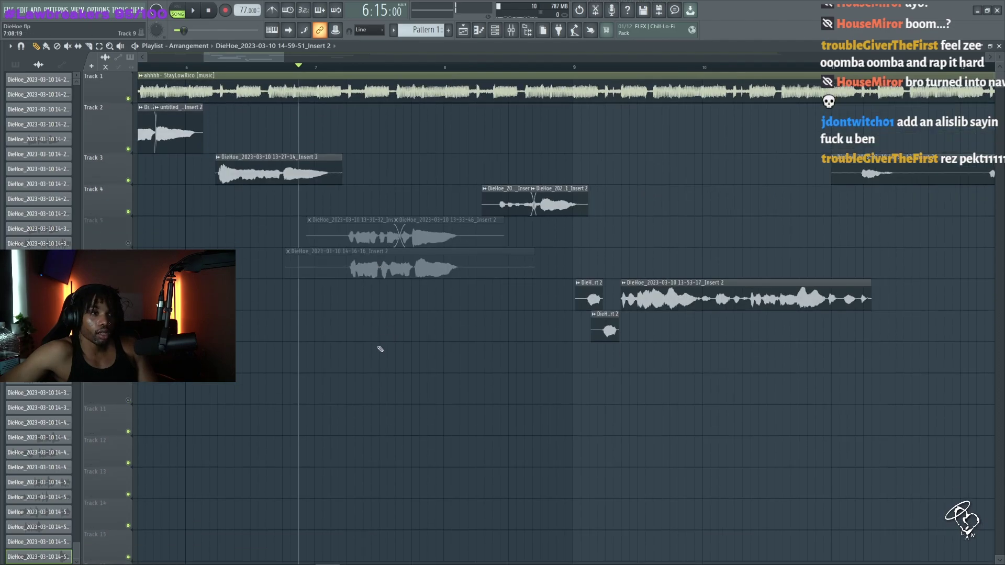
key(ctrl+z)
scroll(380, 367, down, 5)
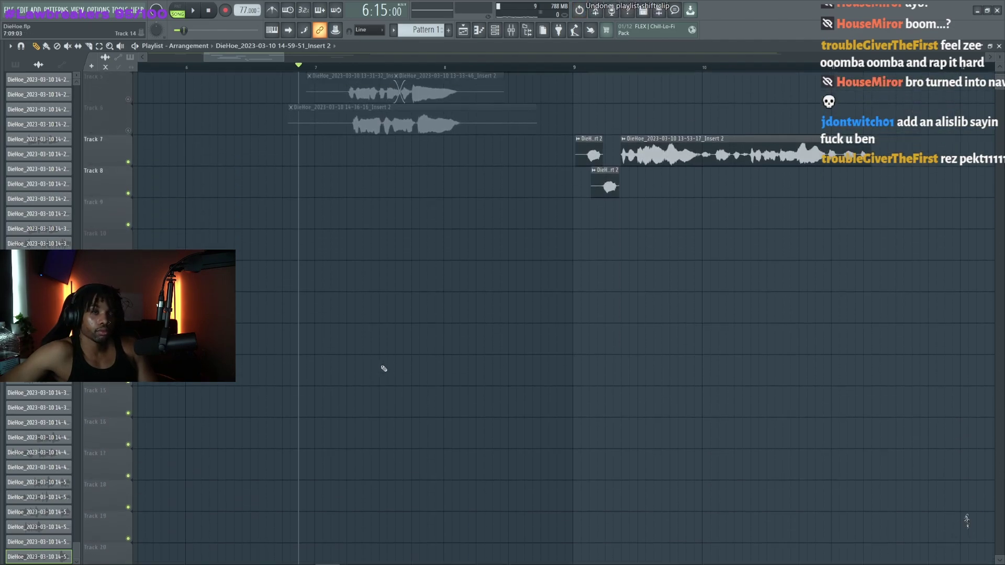
Unmute Track 5 and play back the layered vocals from just before bar 7 to about bar 8.
key(space)
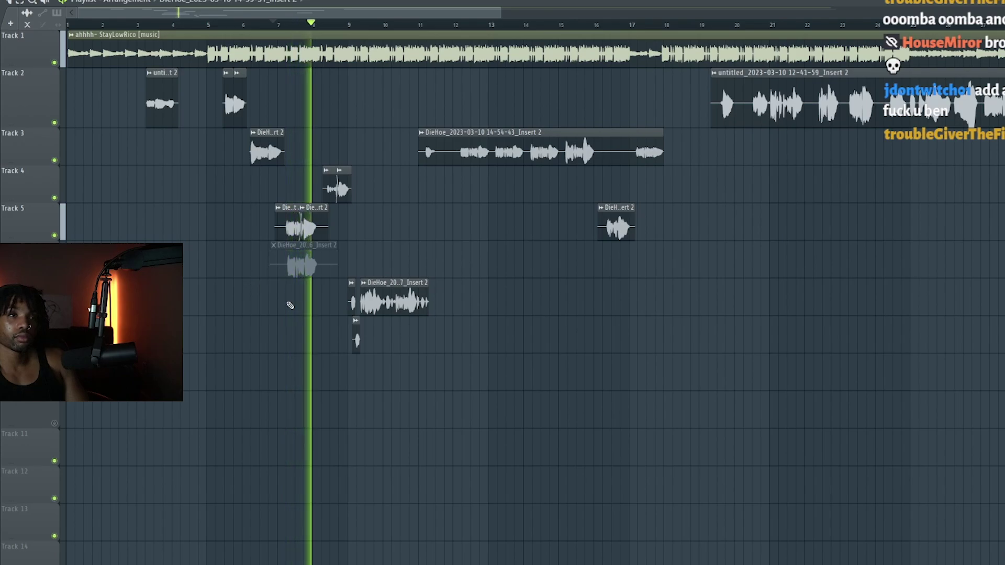
scroll(290, 315, up, 2)
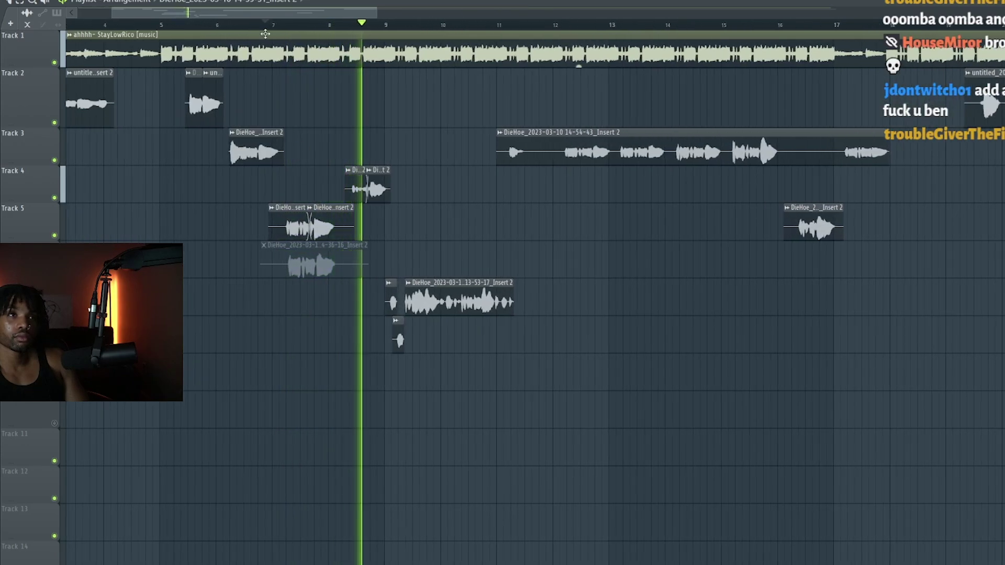
key(space)
key(space)
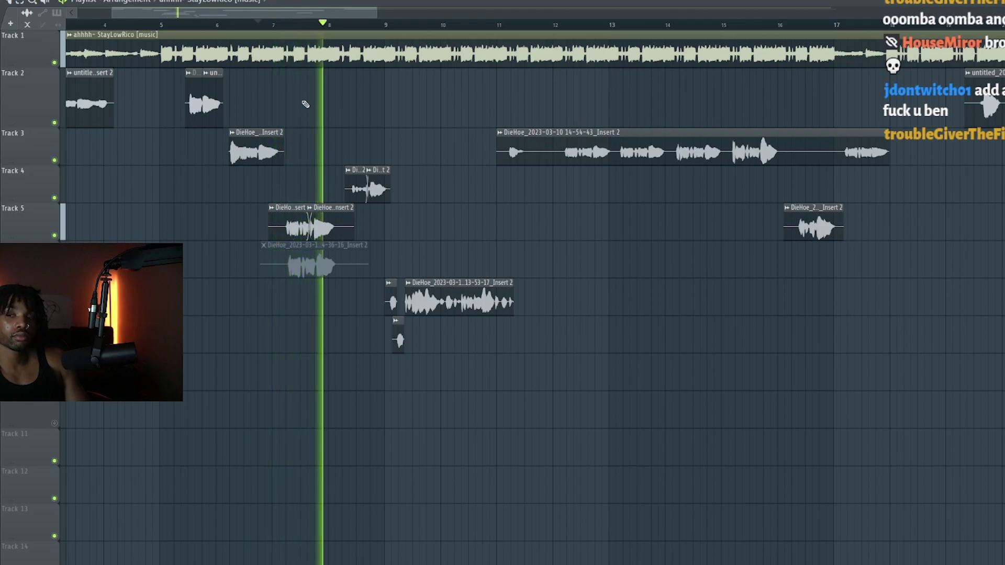
key(space)
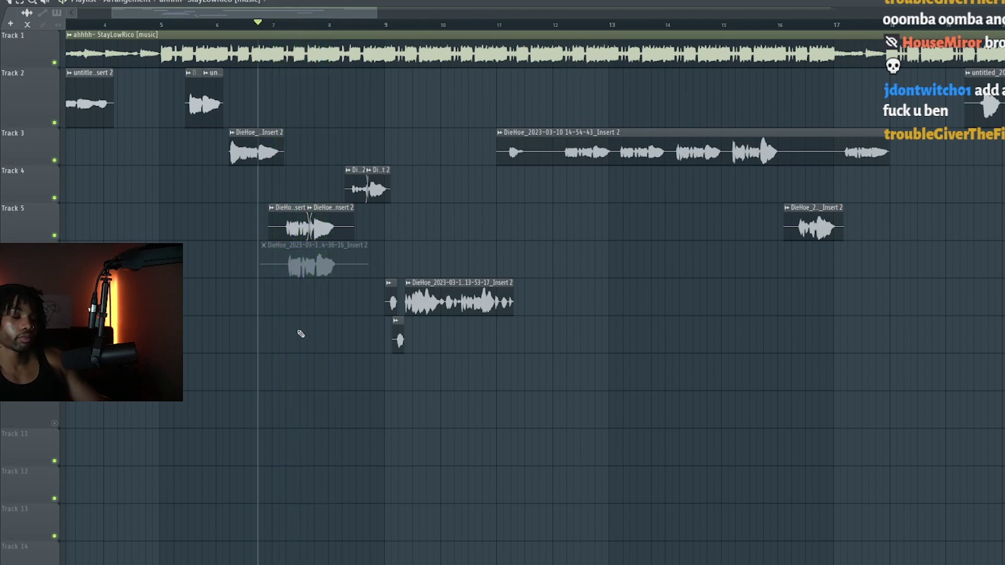
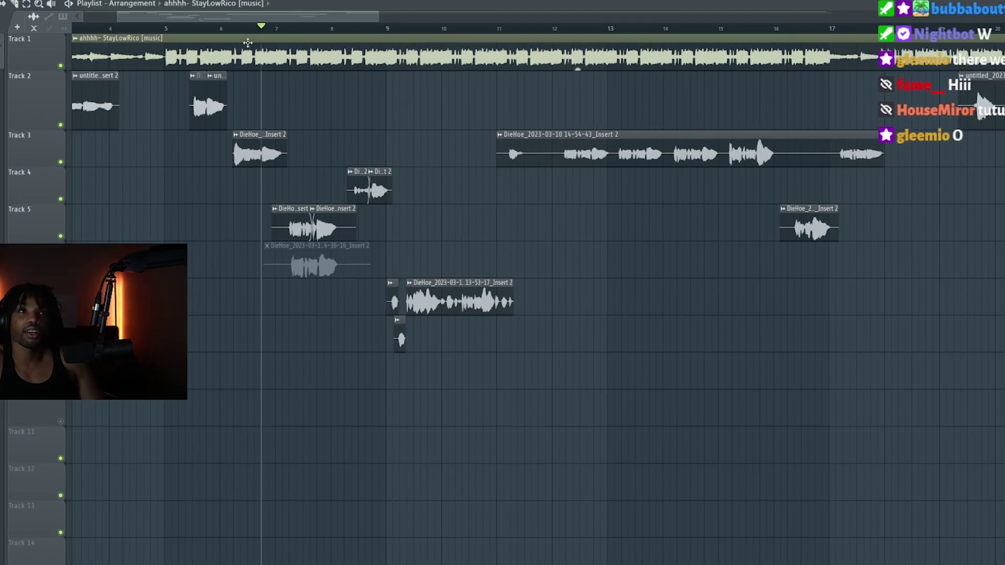
Show the whole arrangement, move the playhead to bar 45 and bring it back to about bar 14.
ctrl+scroll(215, 223, down, 5)
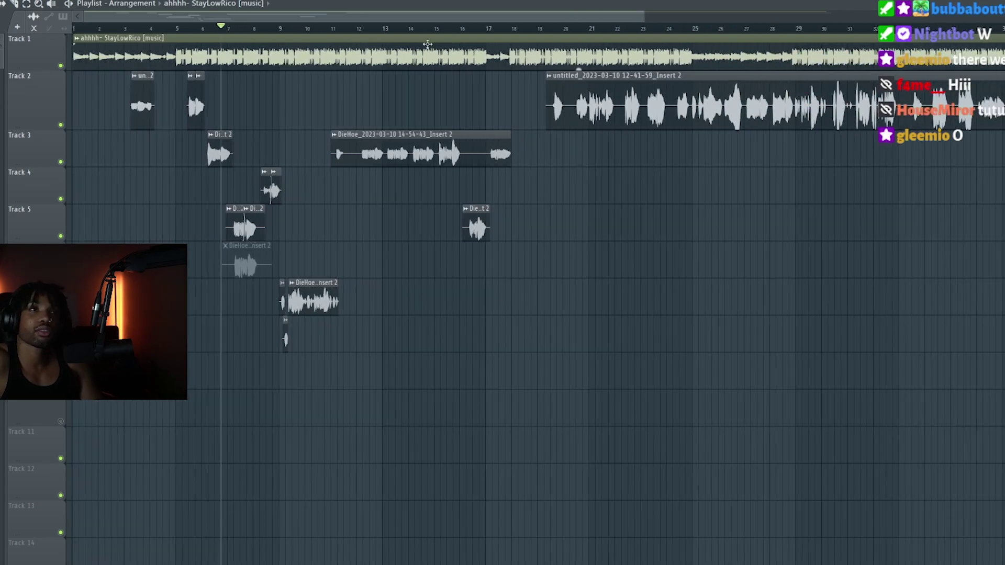
ctrl+scroll(551, 239, down, 1)
click(722, 27)
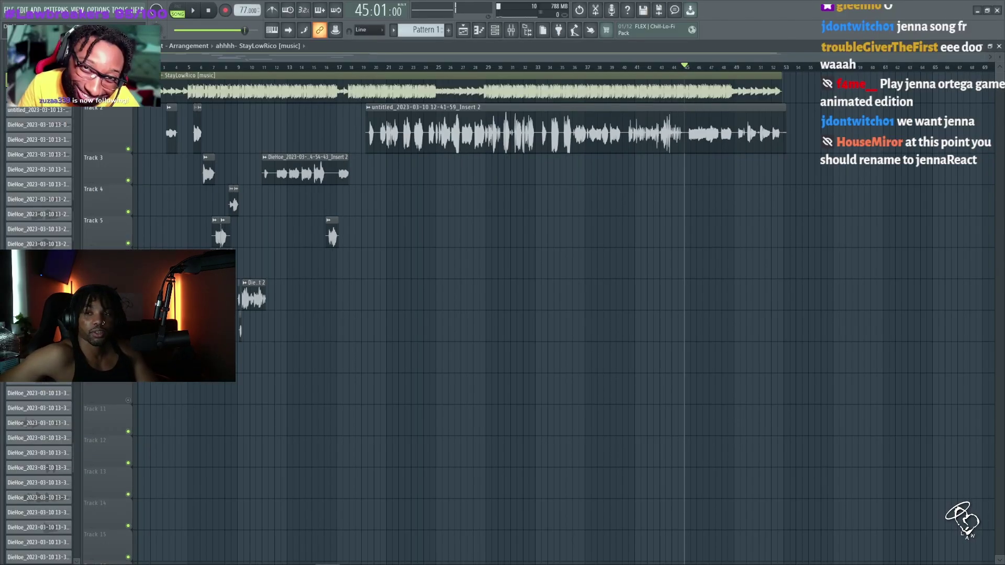
drag(688, 67, 286, 119)
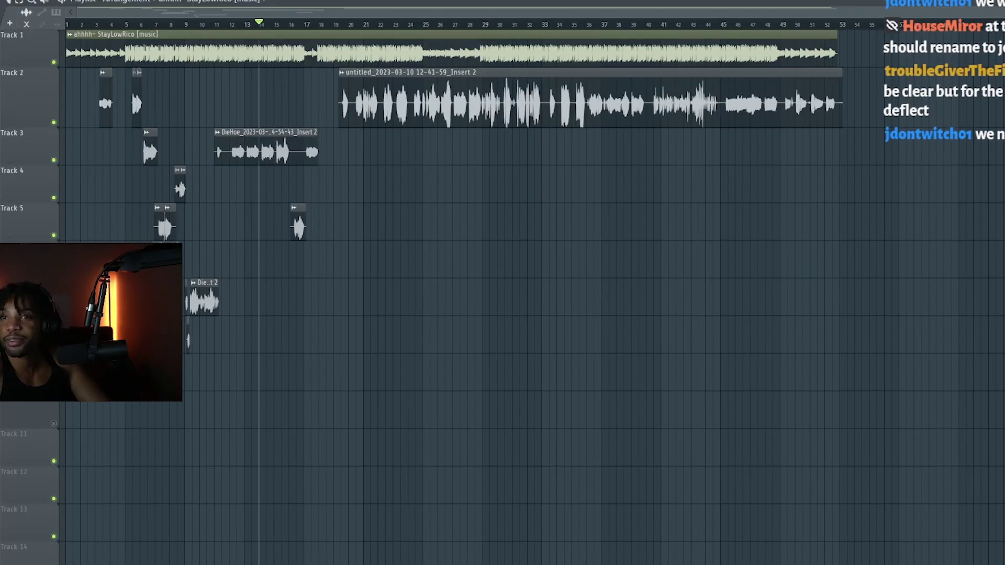